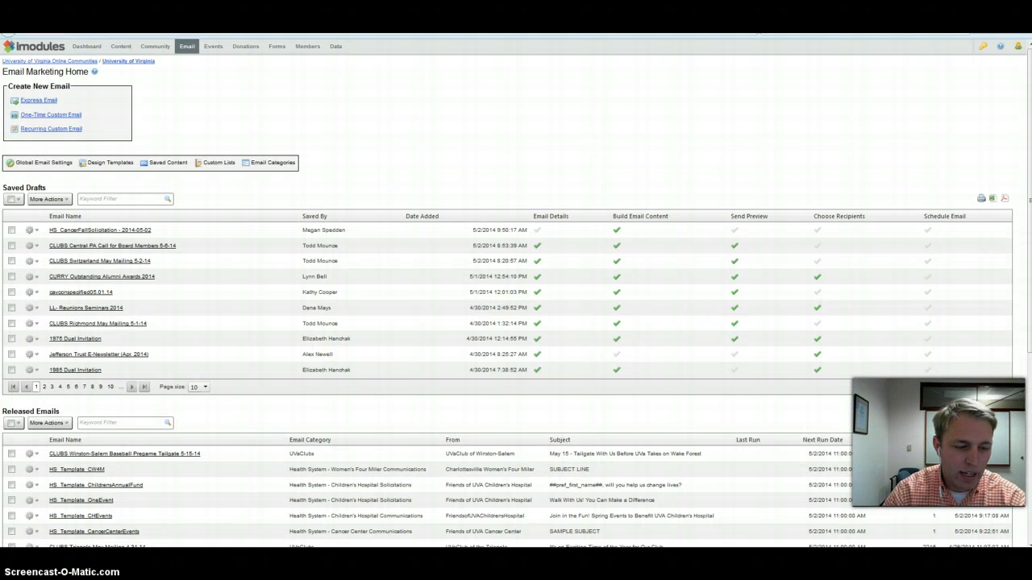
Read through the FORMS Event Request Submission message for the club, event, speaker, date, location and contact details
{"action": "mouse_move", "coordinate": [147, 574]}
{"action": "left_click", "coordinate": [230, 529]}
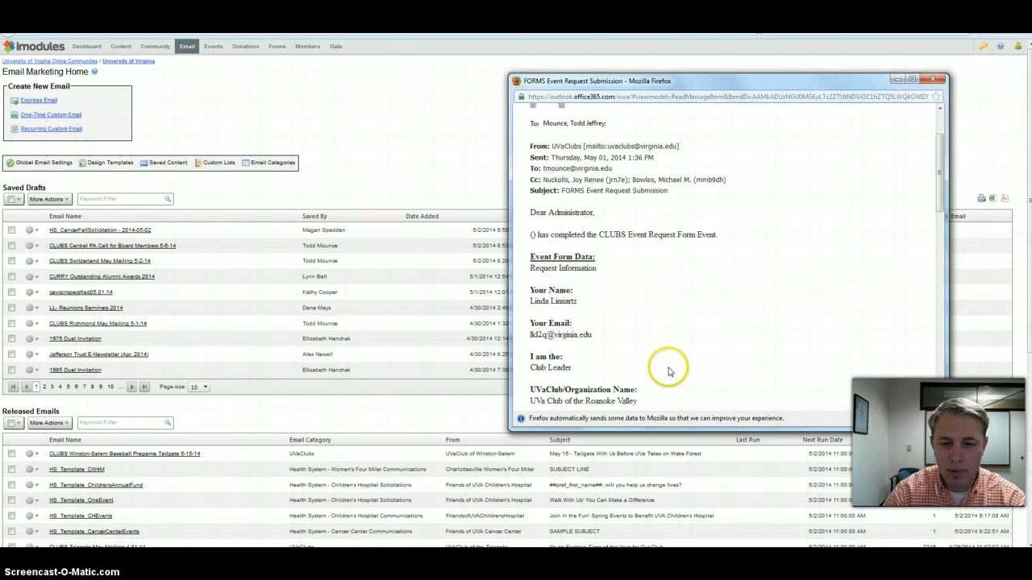
{"action": "scroll", "coordinate": [667, 372], "scroll_direction": "down", "scroll_amount": 4}
{"action": "scroll", "coordinate": [669, 291], "scroll_direction": "down", "scroll_amount": 1}
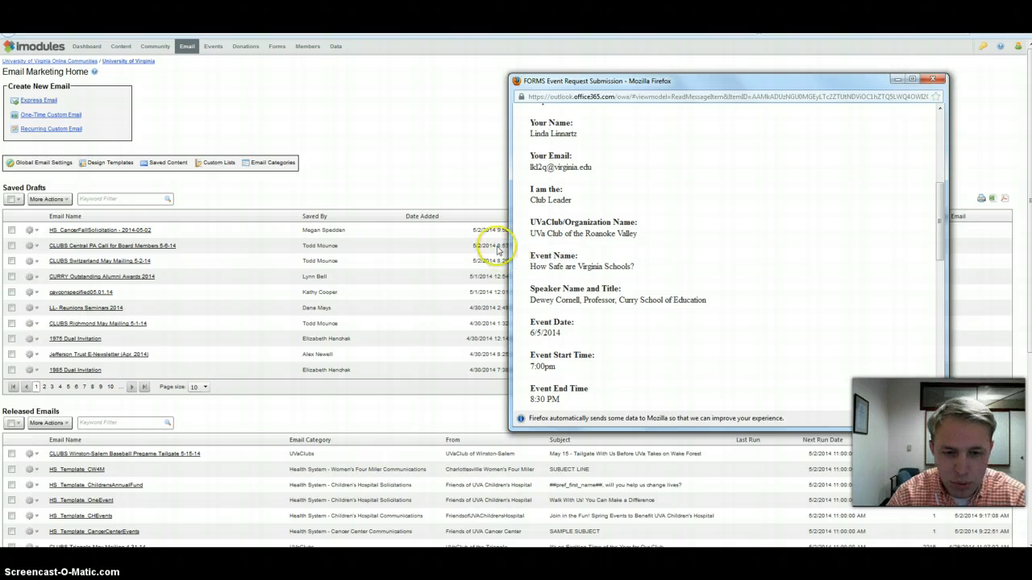
{"action": "scroll", "coordinate": [592, 242], "scroll_direction": "down", "scroll_amount": 3}
{"action": "scroll", "coordinate": [593, 242], "scroll_direction": "down", "scroll_amount": 2}
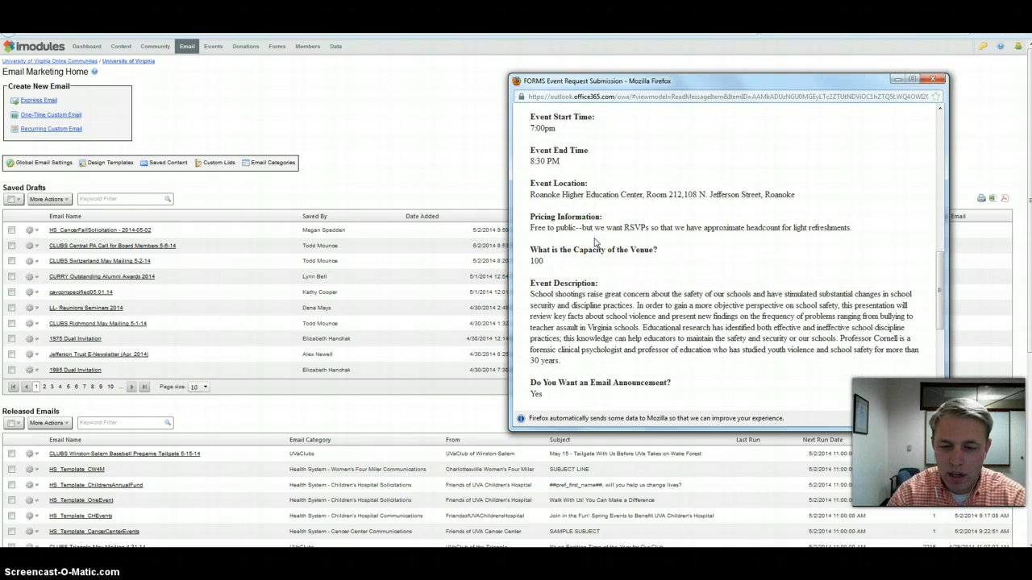
{"action": "scroll", "coordinate": [656, 290], "scroll_direction": "down", "scroll_amount": 5}
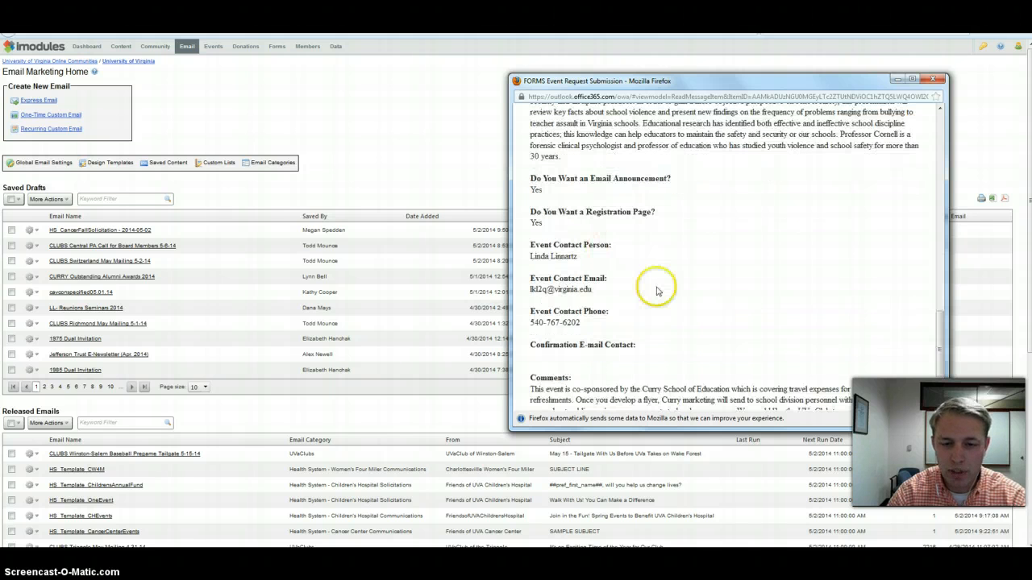
{"action": "scroll", "coordinate": [658, 295], "scroll_direction": "up", "scroll_amount": 10}
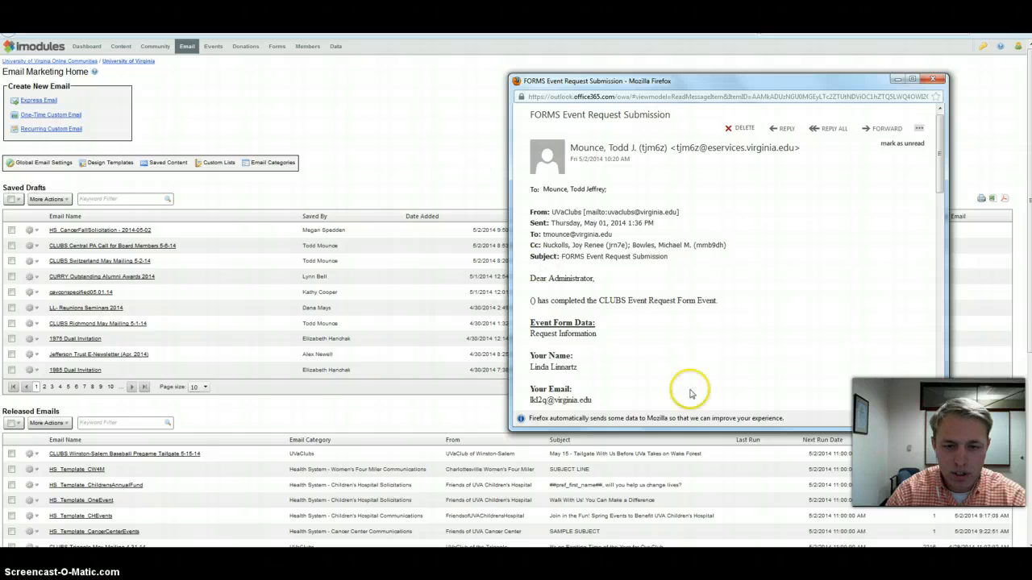
{"action": "scroll", "coordinate": [709, 395], "scroll_direction": "down", "scroll_amount": 3}
Filter the Email History list by the keyword CLUBS
{"action": "left_click", "coordinate": [453, 142]}
{"action": "scroll", "coordinate": [399, 374], "scroll_direction": "down", "scroll_amount": 4}
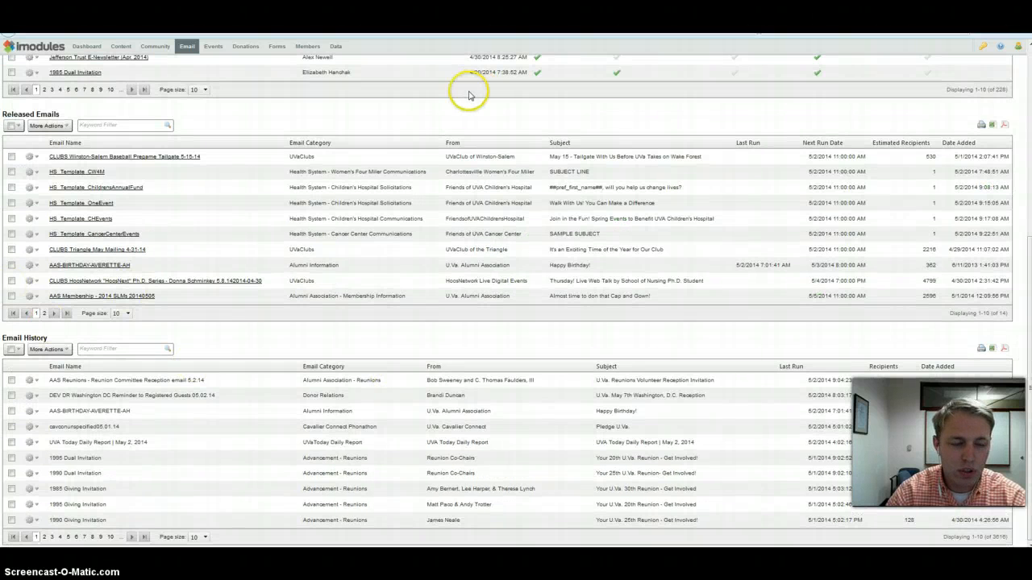
{"action": "left_click", "coordinate": [104, 349]}
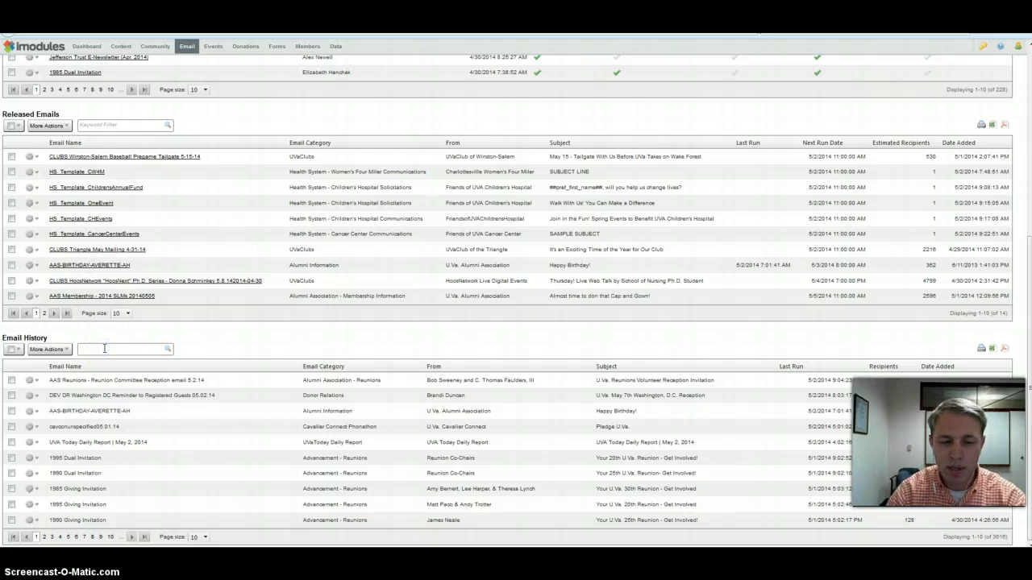
{"action": "type", "text": "C"}
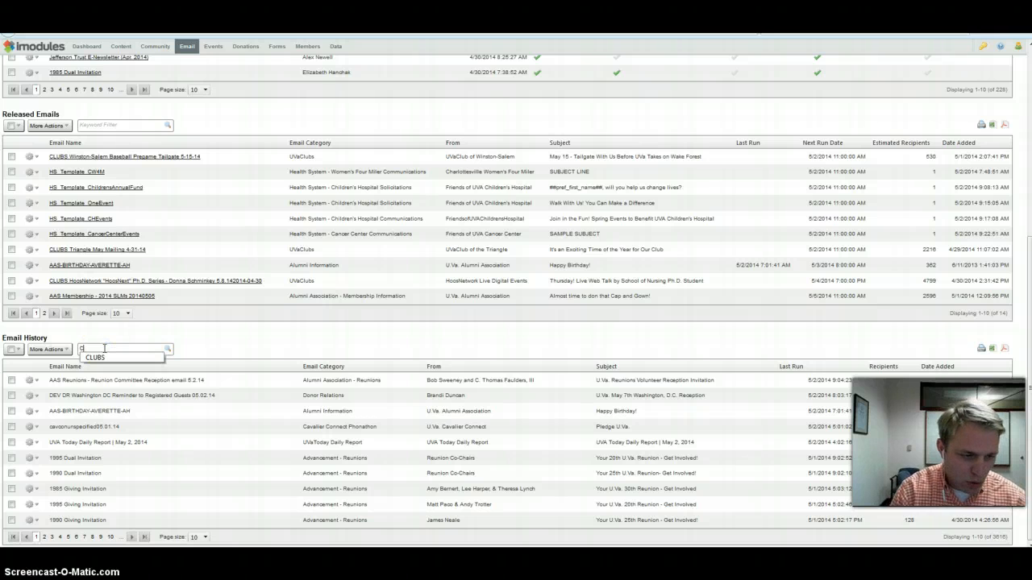
{"action": "type", "text": "LUB"}
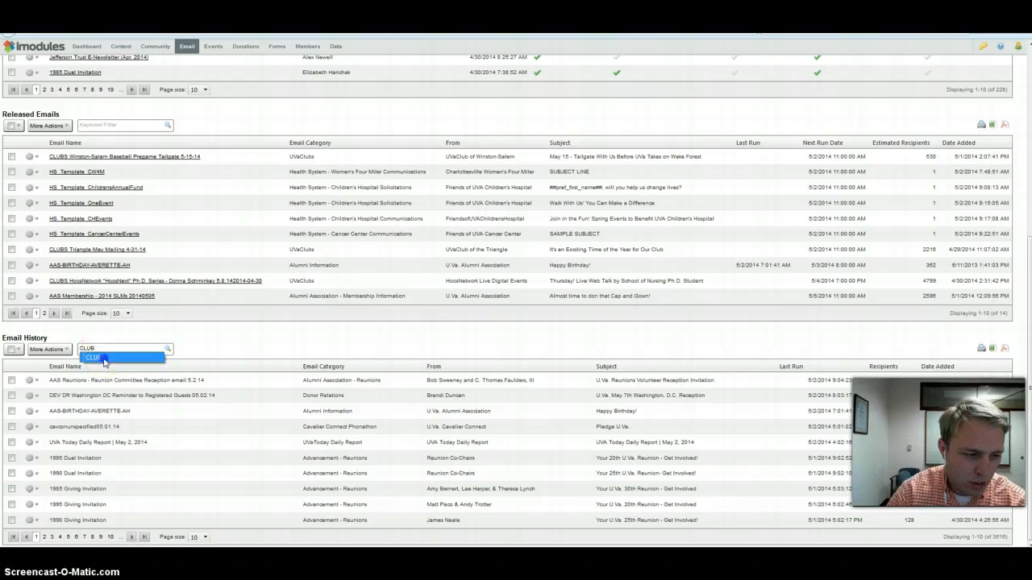
{"action": "left_click", "coordinate": [95, 357]}
{"action": "left_click", "coordinate": [168, 352]}
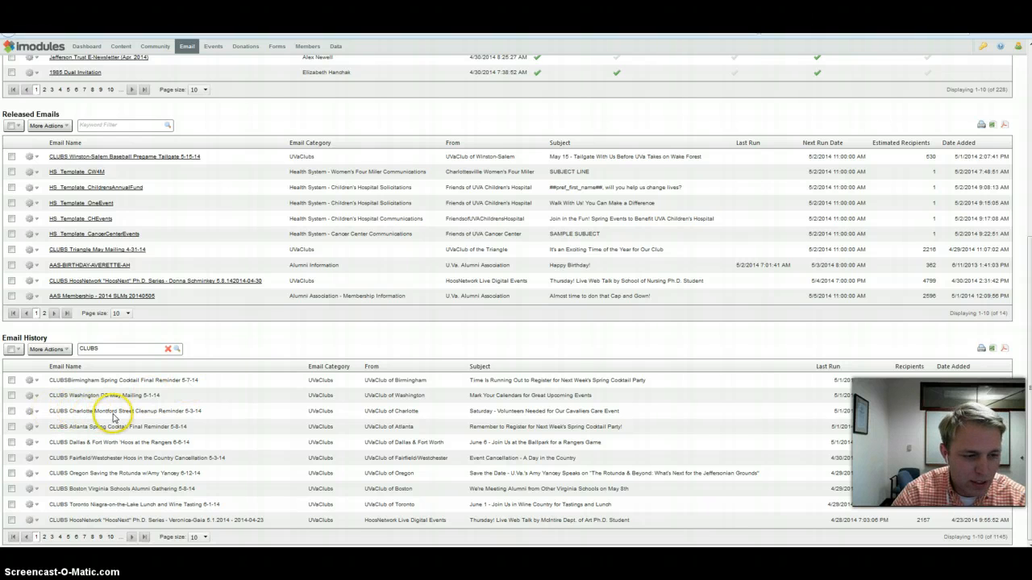
View the sent email "CLUBS Charlotte Montford Street Cleanup Reminder 5-3-14" at full size and close it
{"action": "left_click", "coordinate": [36, 413]}
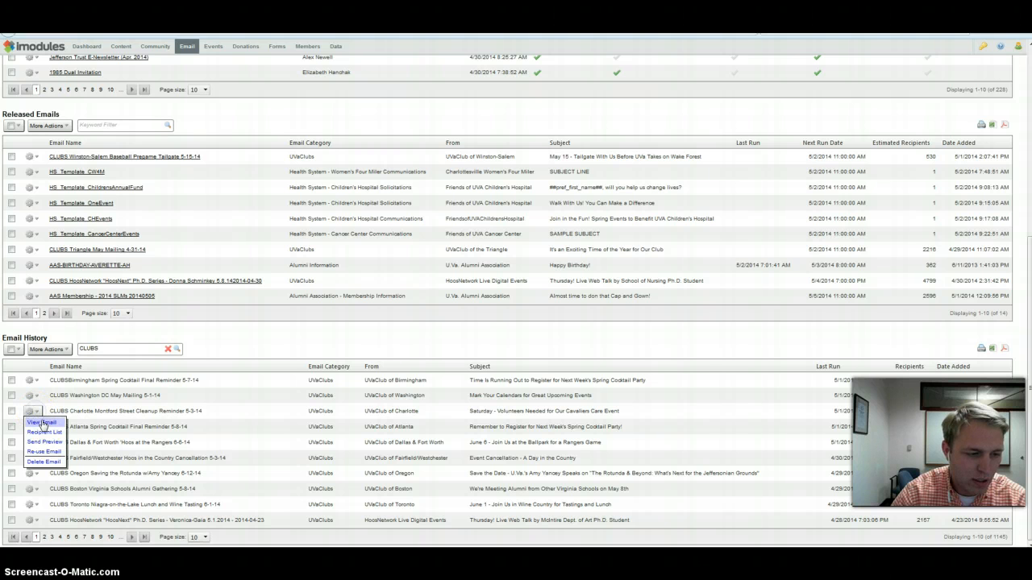
{"action": "left_click", "coordinate": [40, 424]}
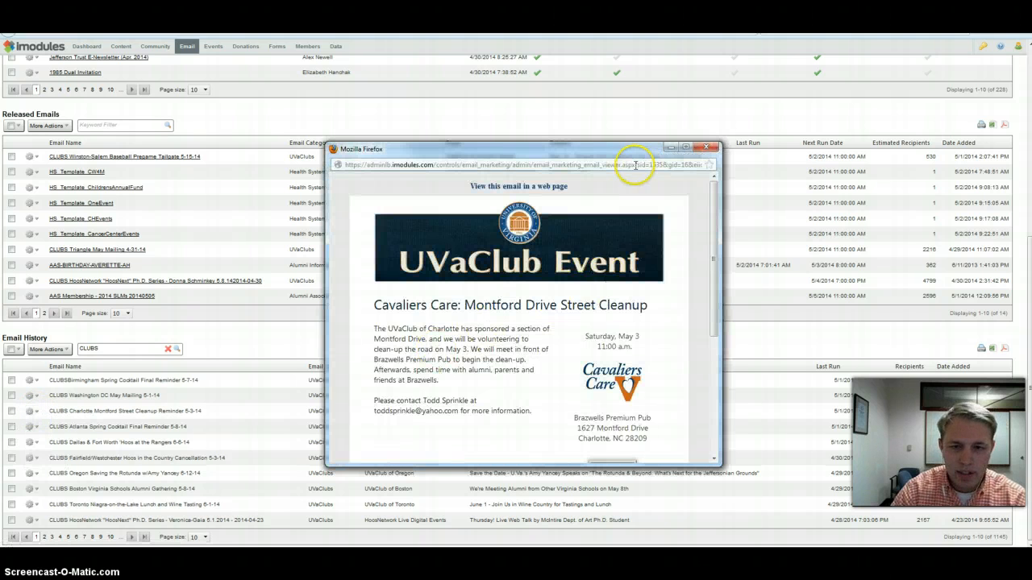
{"action": "left_click", "coordinate": [685, 147]}
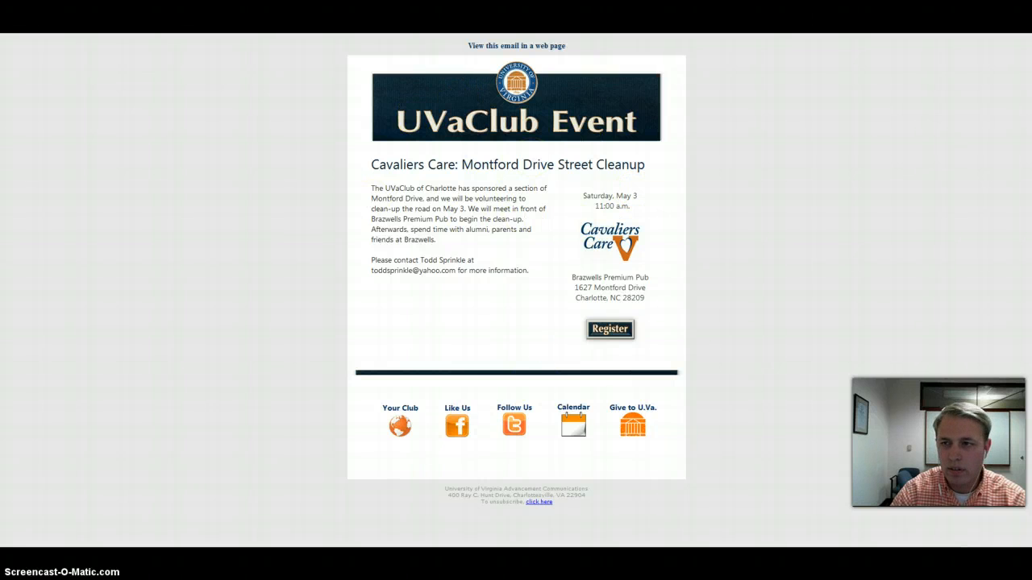
{"action": "left_click", "coordinate": [1014, 24]}
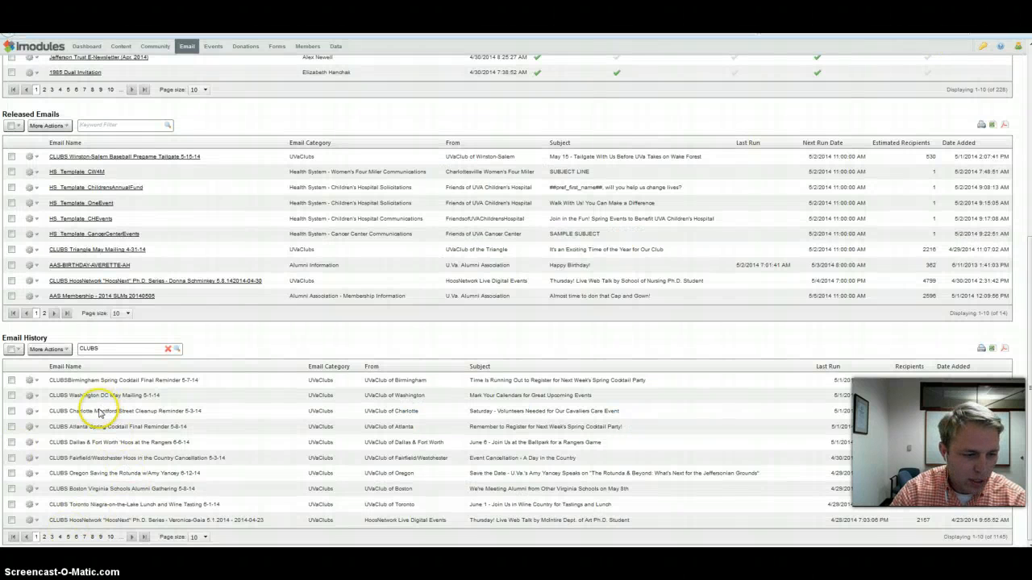
Re-use the Charlotte Montford Street Cleanup Reminder email and replace "Charlotte" with "Roanoke Valley" in the new email's name
{"action": "left_click", "coordinate": [32, 411]}
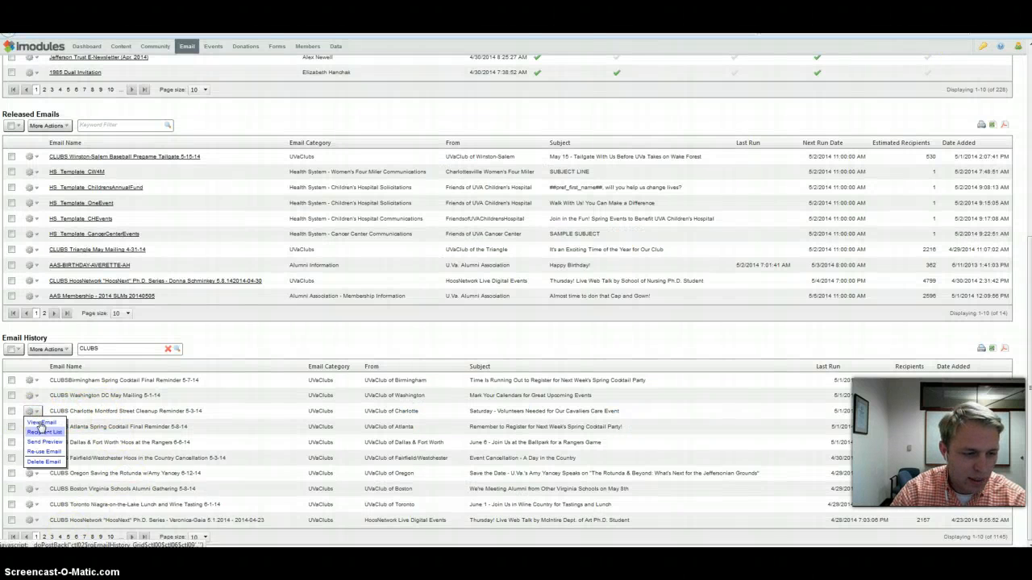
{"action": "left_click", "coordinate": [44, 452]}
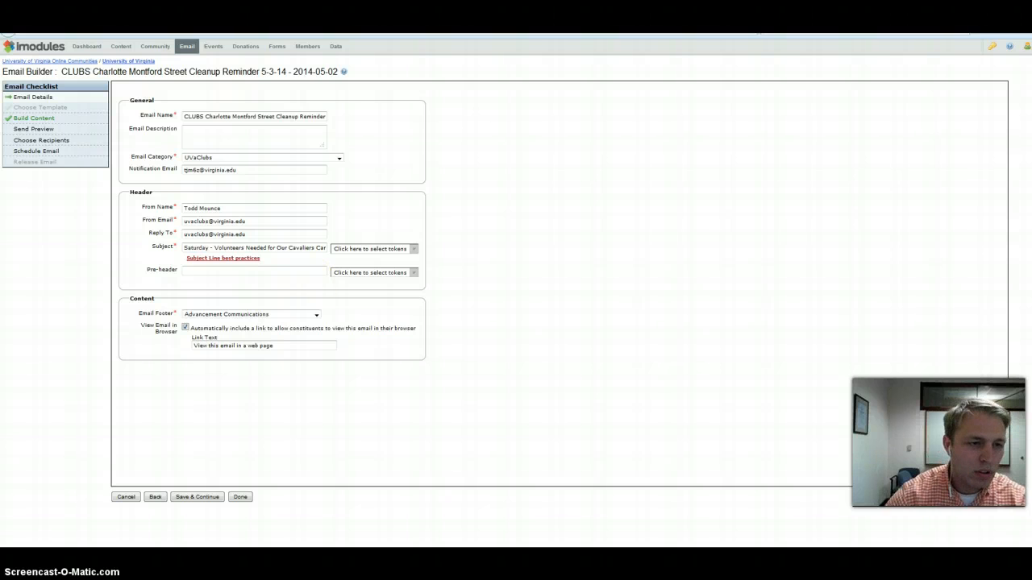
{"action": "left_click", "coordinate": [200, 116]}
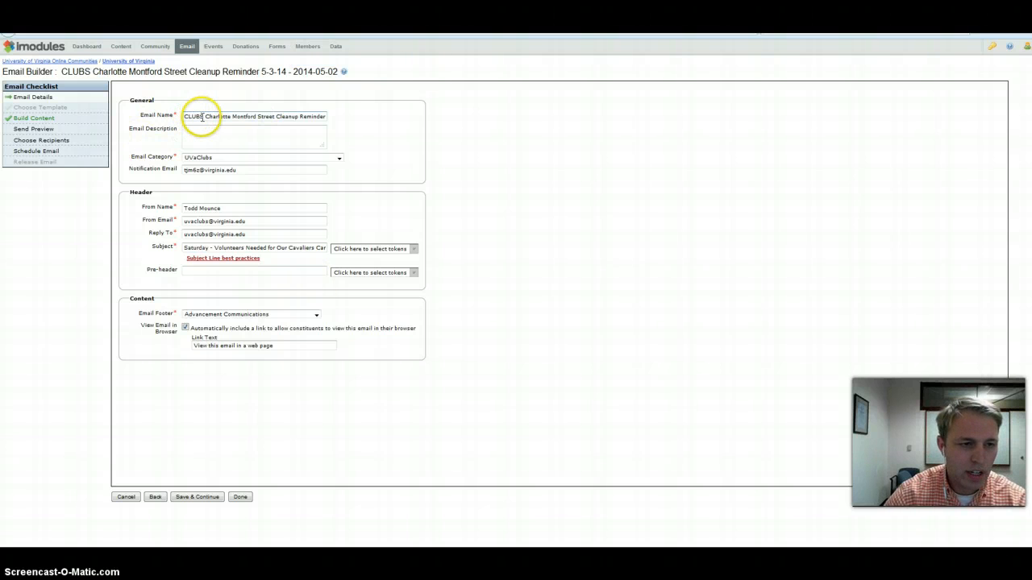
{"action": "mouse_move", "coordinate": [200, 117]}
{"action": "left_mouse_down"}
{"action": "mouse_move", "coordinate": [182, 114]}
{"action": "mouse_move", "coordinate": [219, 117]}
{"action": "left_mouse_up"}
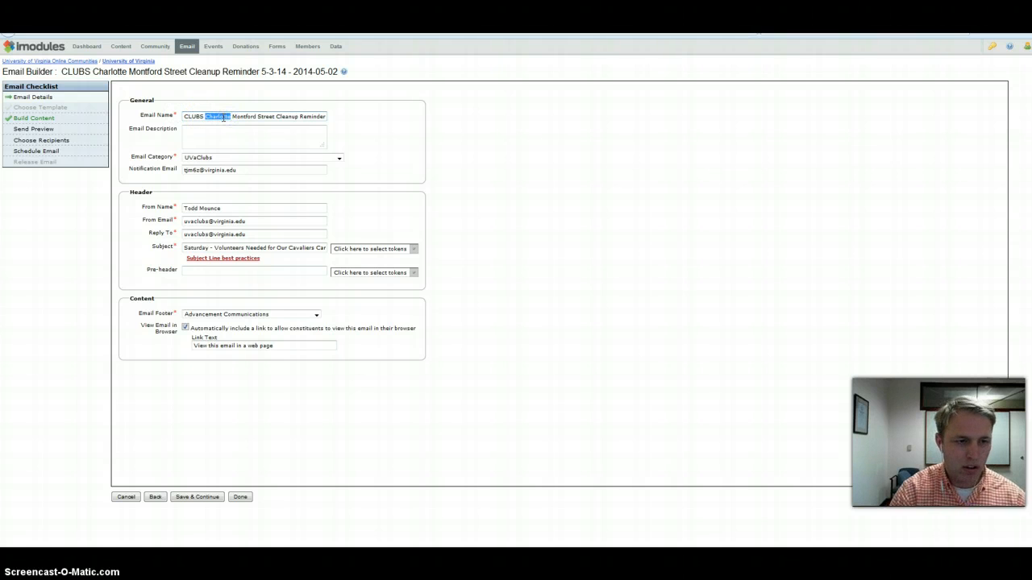
{"action": "type", "text": "Roanoke"}
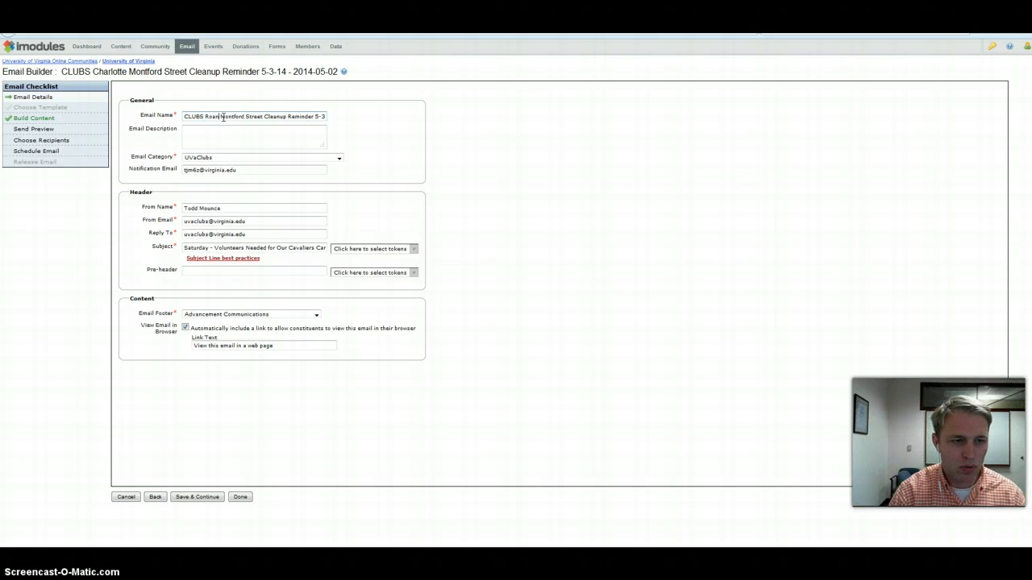
{"action": "type", "text": " Valley"}
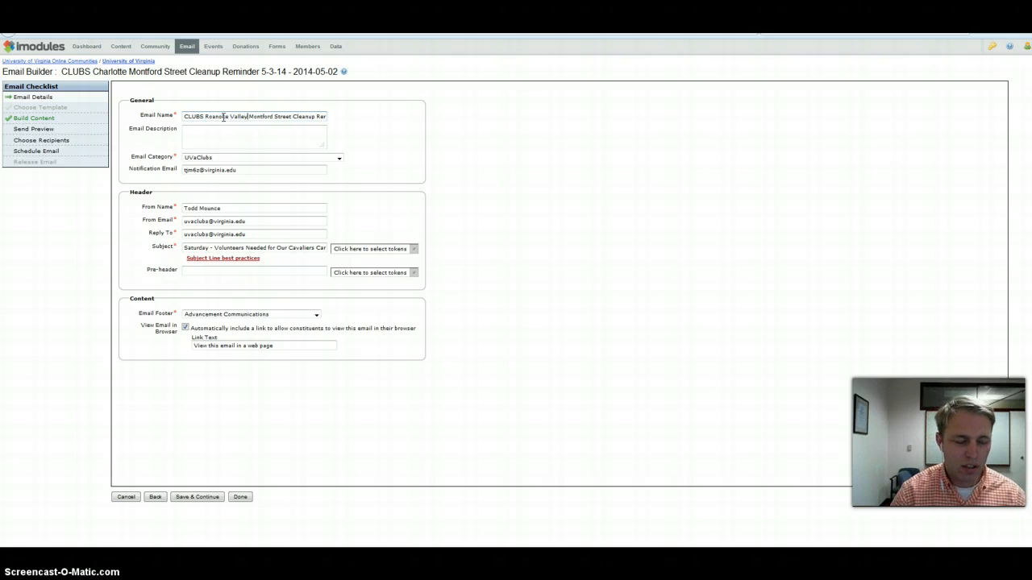
Copy the event name "How Safe are Virginia Schools?" from the event request and replace everything after "Roanoke Valley" in the email name with it
{"action": "key", "text": "alt+Tab"}
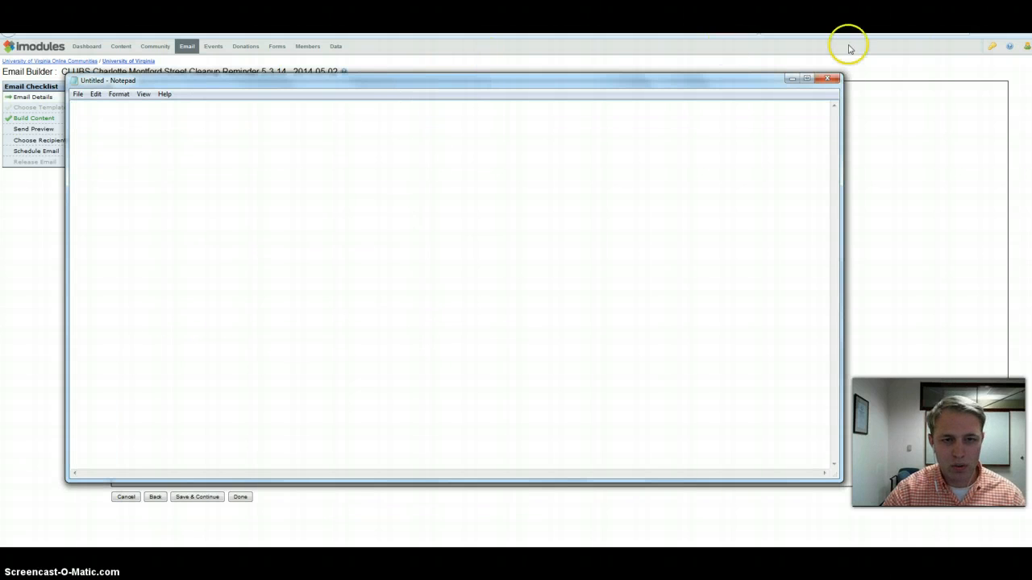
{"action": "left_click", "coordinate": [792, 78]}
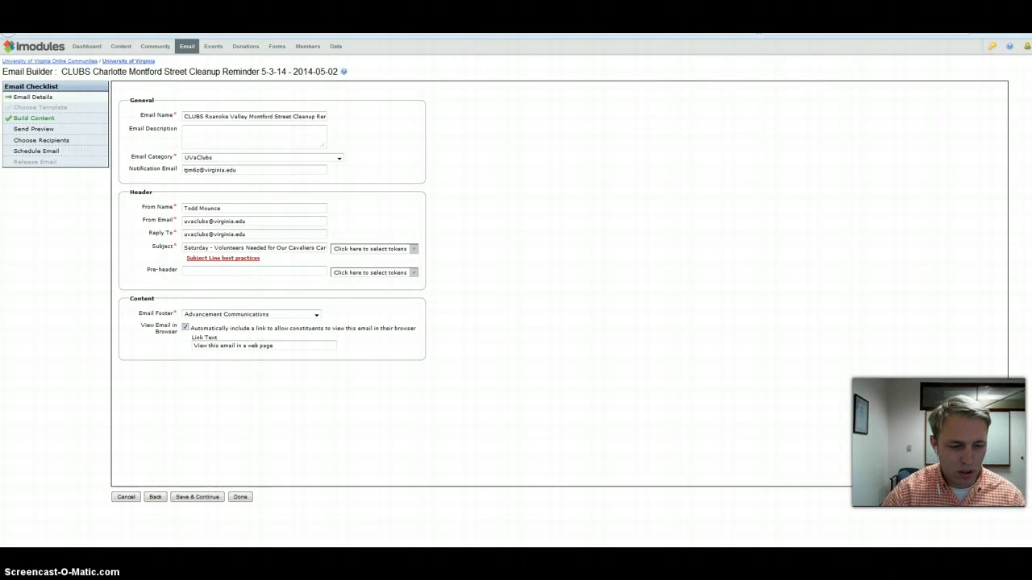
{"action": "left_click", "coordinate": [222, 520]}
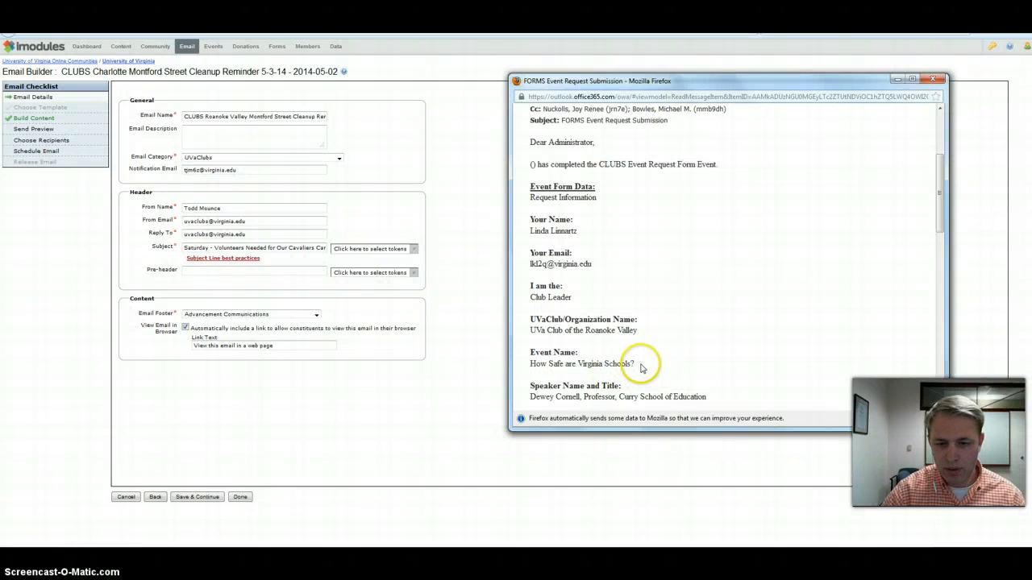
{"action": "left_click_drag", "start_coordinate": [642, 368], "coordinate": [538, 367]}
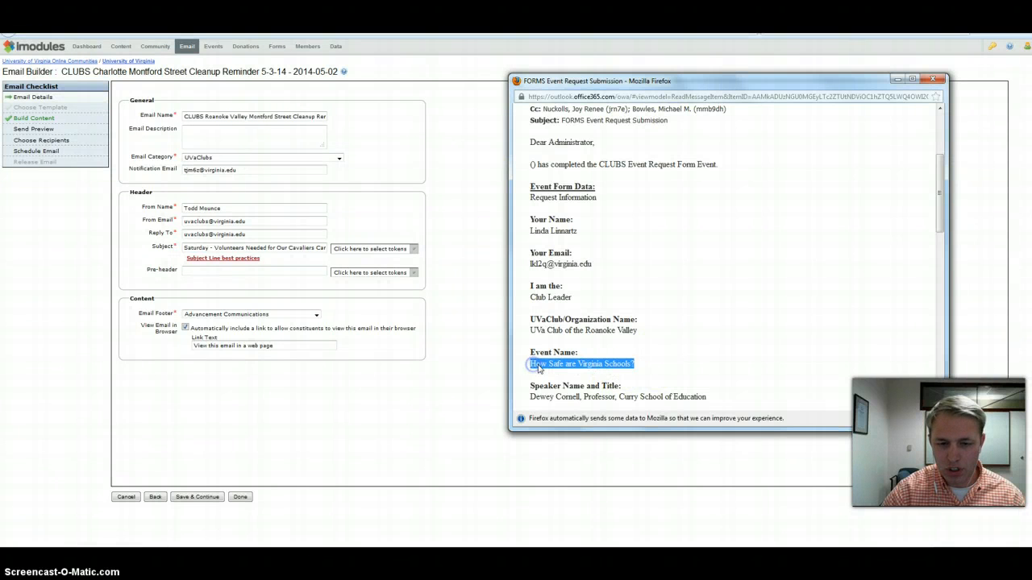
{"action": "right_click", "coordinate": [538, 367]}
{"action": "left_click", "coordinate": [558, 380]}
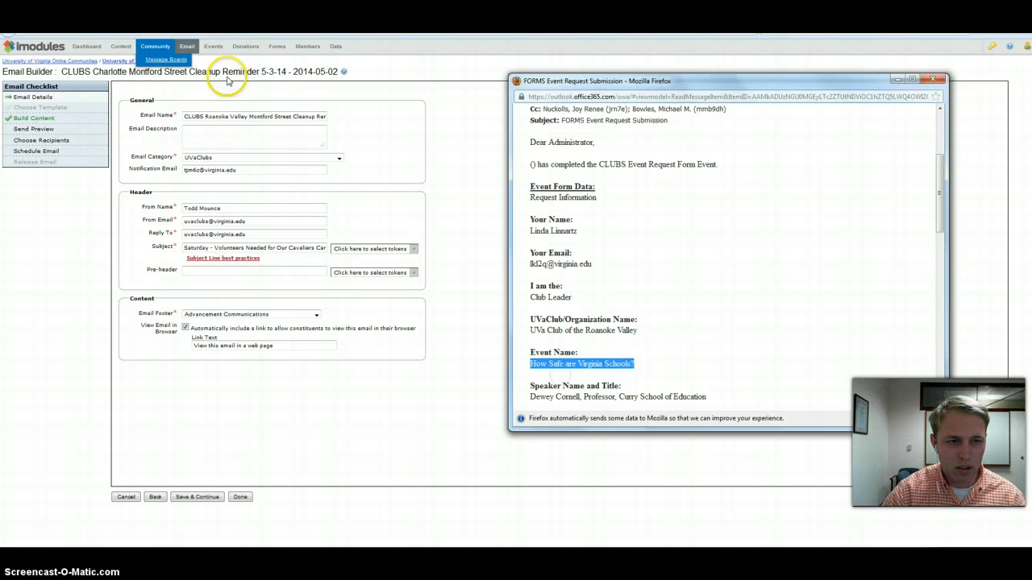
{"action": "left_click", "coordinate": [238, 118]}
{"action": "left_click_drag", "start_coordinate": [242, 117], "coordinate": [352, 115]}
{"action": "key", "text": "ctrl+v"}
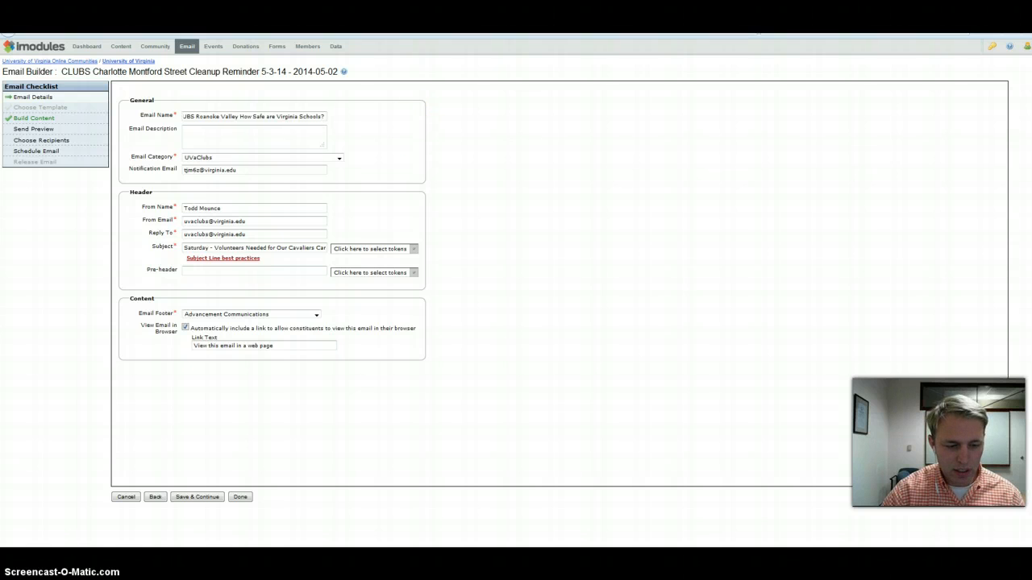
Look up the event date in the request message and append "6-5-14" to the email name
{"action": "left_click", "coordinate": [233, 525]}
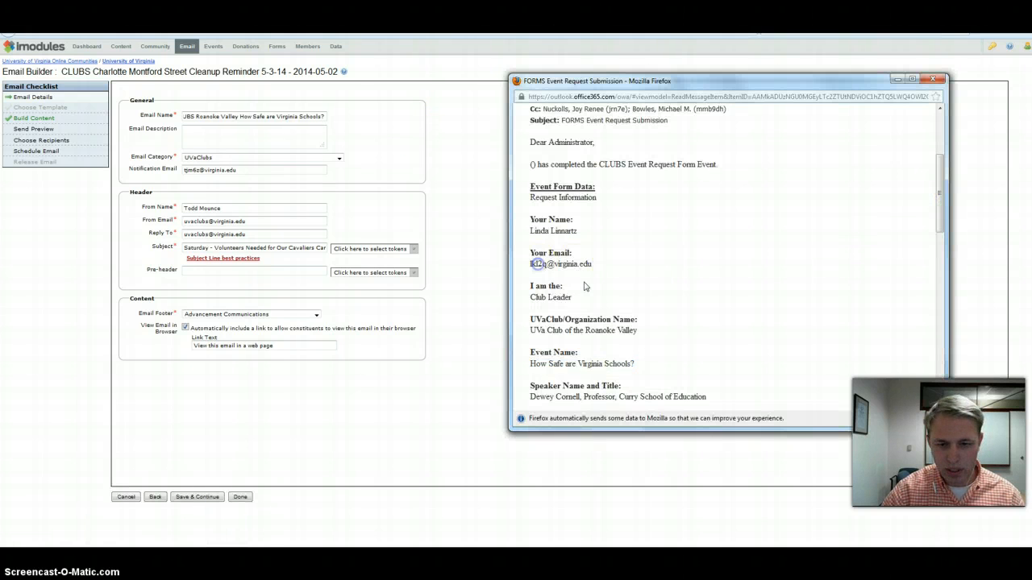
{"action": "scroll", "coordinate": [585, 286], "scroll_direction": "down", "scroll_amount": 3}
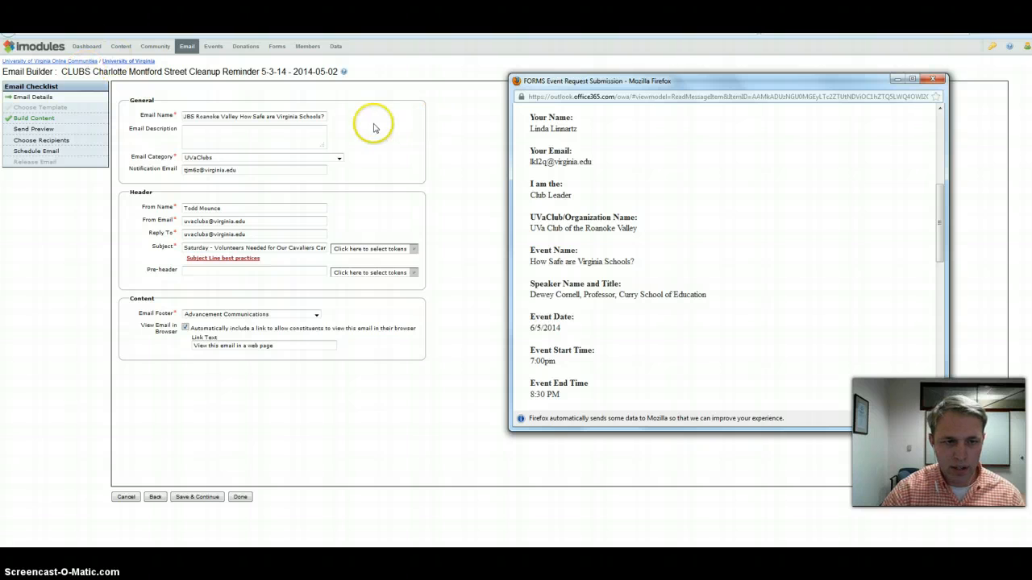
{"action": "left_click", "coordinate": [327, 116]}
{"action": "type", "text": "6"}
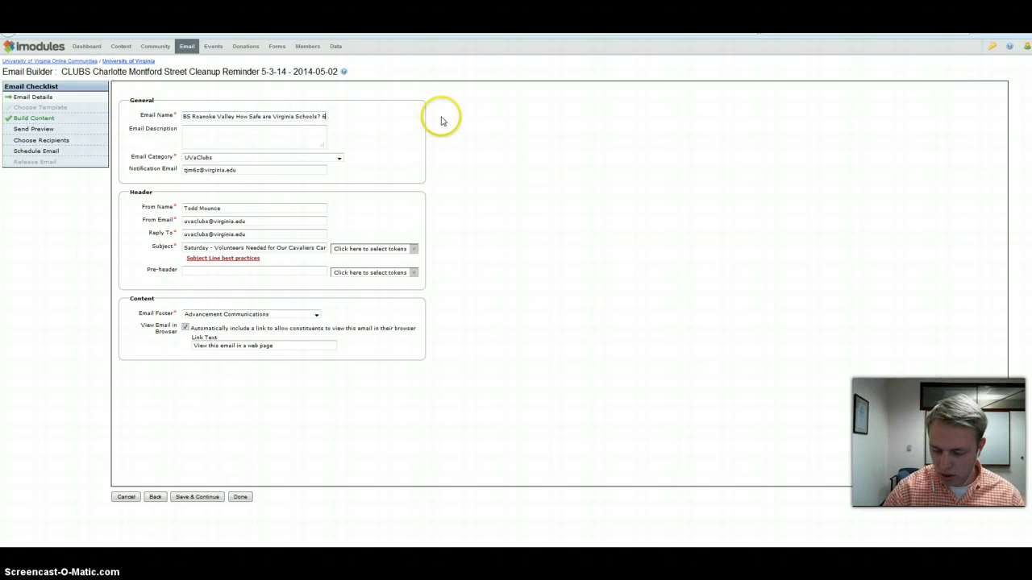
{"action": "type", "text": "-5-14"}
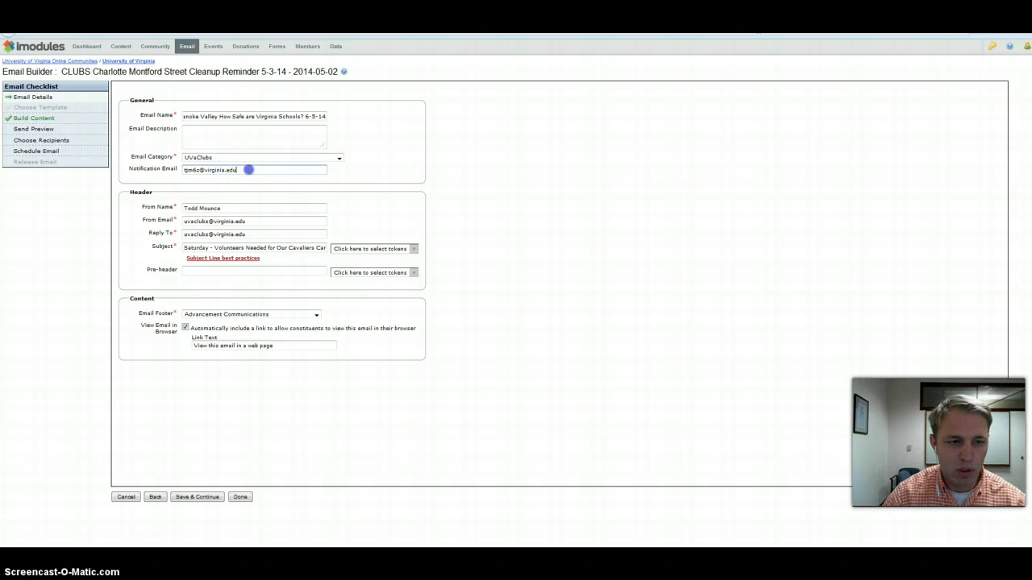
Clear the notification email address from the email's general details
{"action": "left_click_drag", "start_coordinate": [249, 169], "coordinate": [157, 167]}
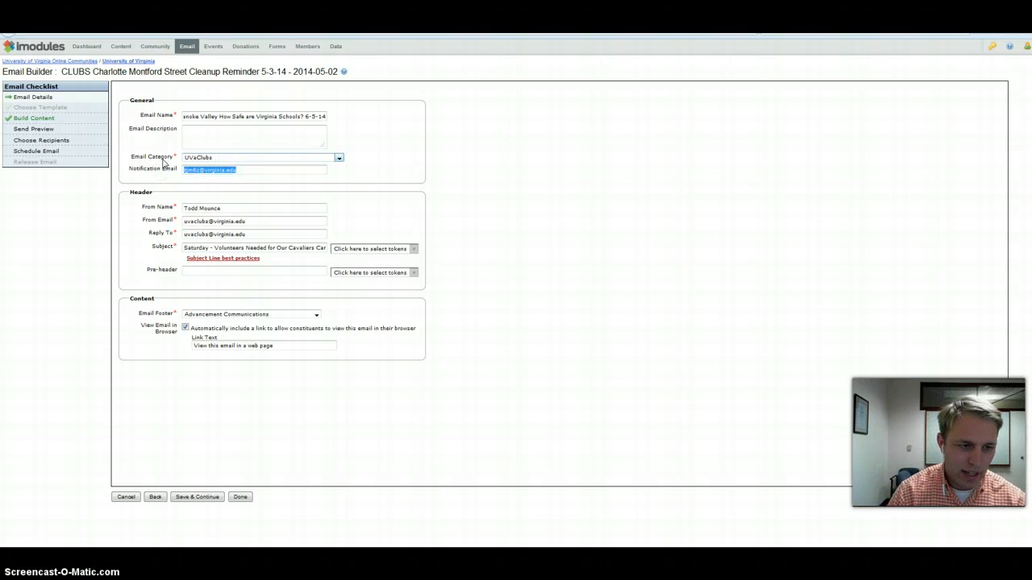
{"action": "key", "text": "BackSpace"}
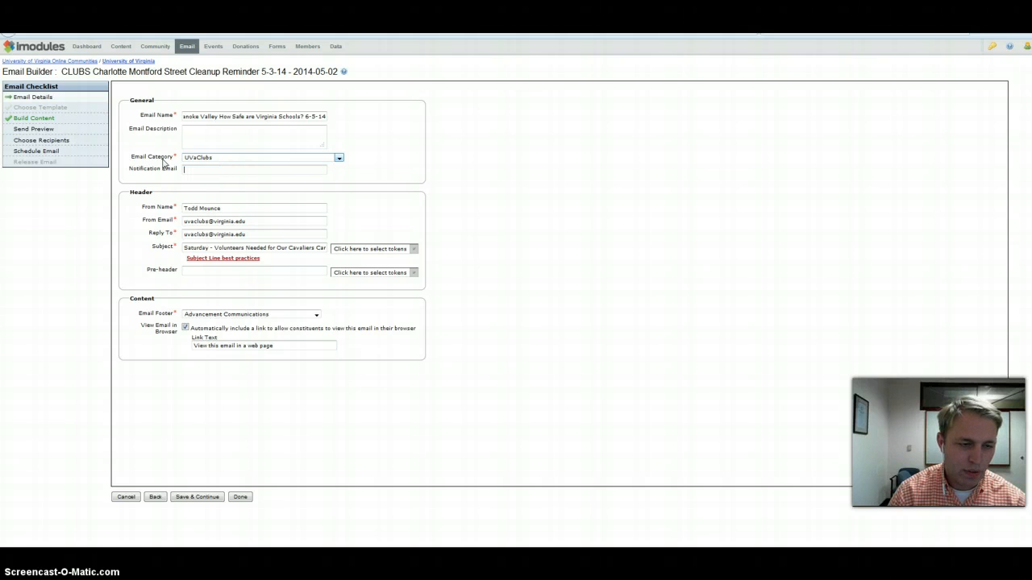
{"action": "left_click", "coordinate": [211, 167]}
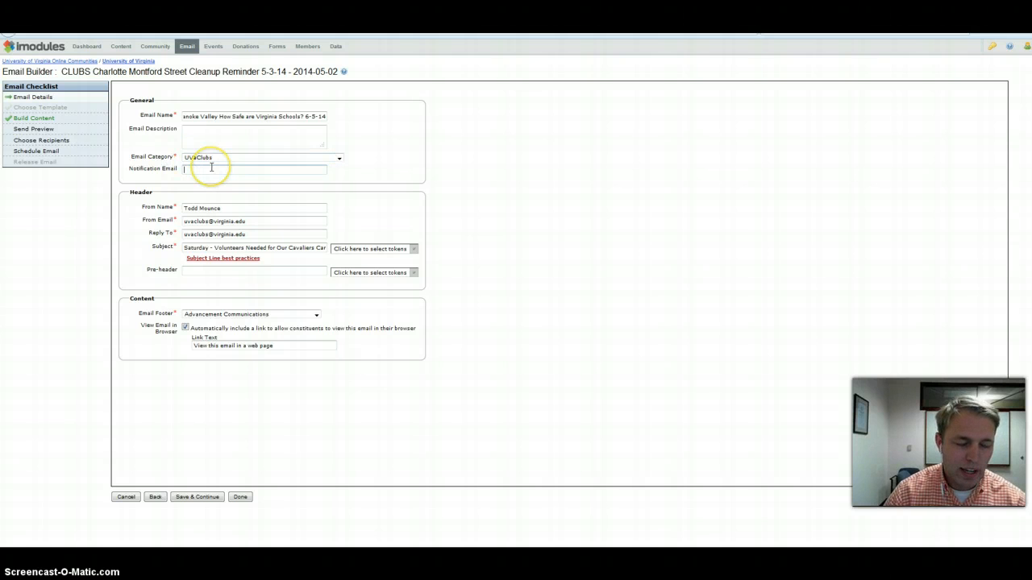
Replace the sender's From Name in the email header with "UVaClub of the Roanoke Valley"
{"action": "left_click", "coordinate": [232, 210]}
{"action": "left_click_drag", "start_coordinate": [232, 210], "coordinate": [179, 208]}
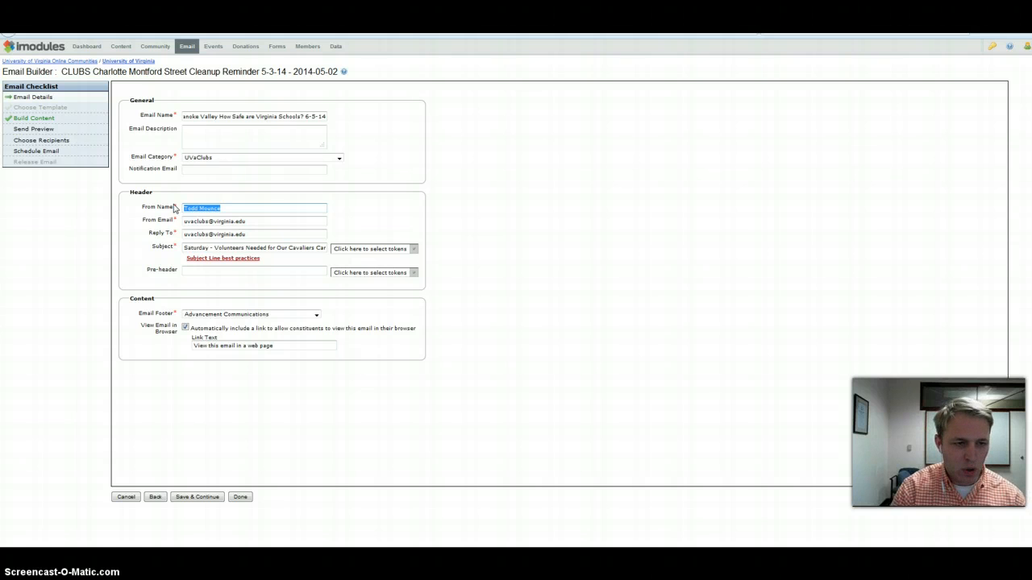
{"action": "type", "text": "UVa"}
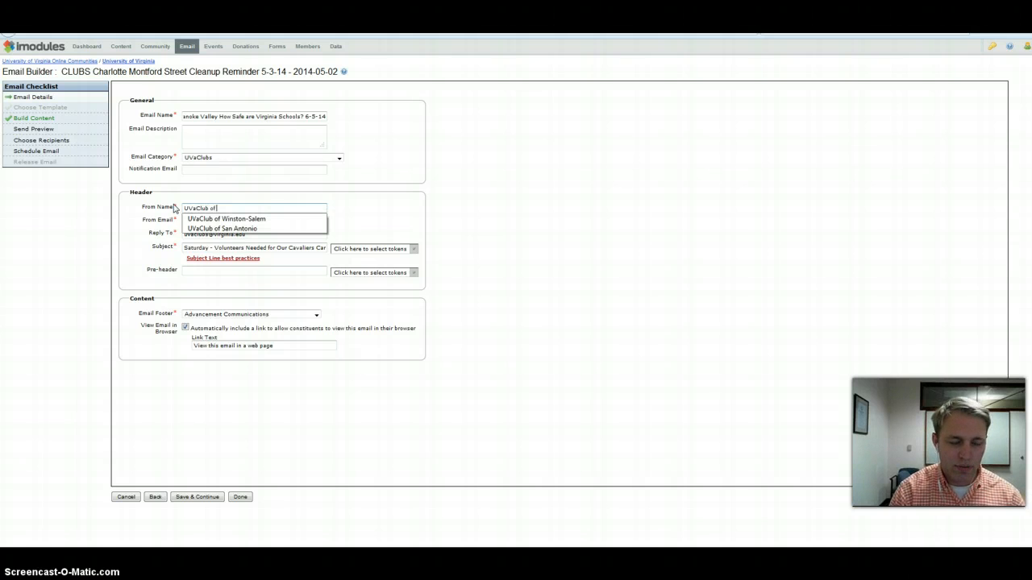
{"action": "type", "text": "Club of"}
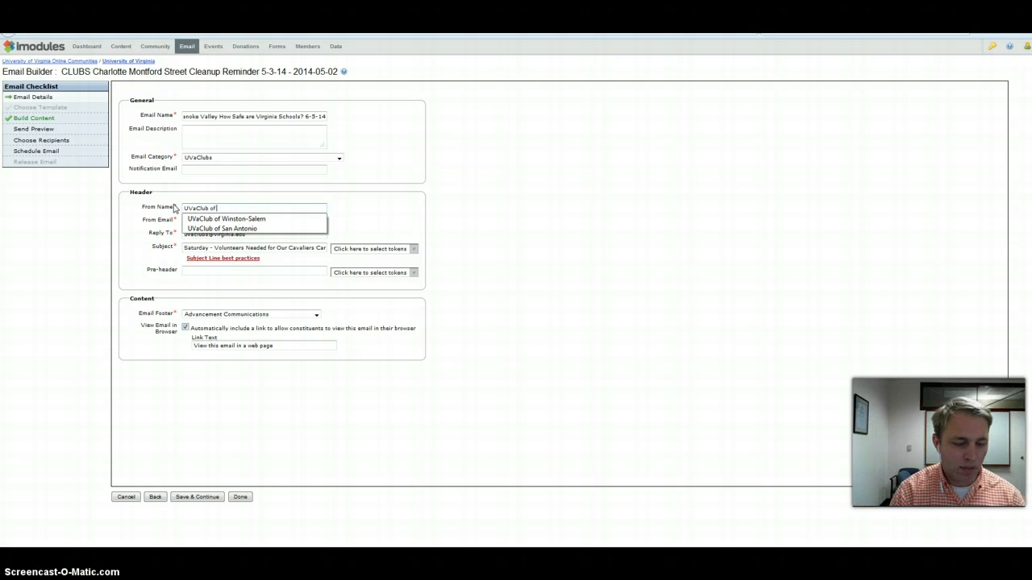
{"action": "type", "text": " Roan"}
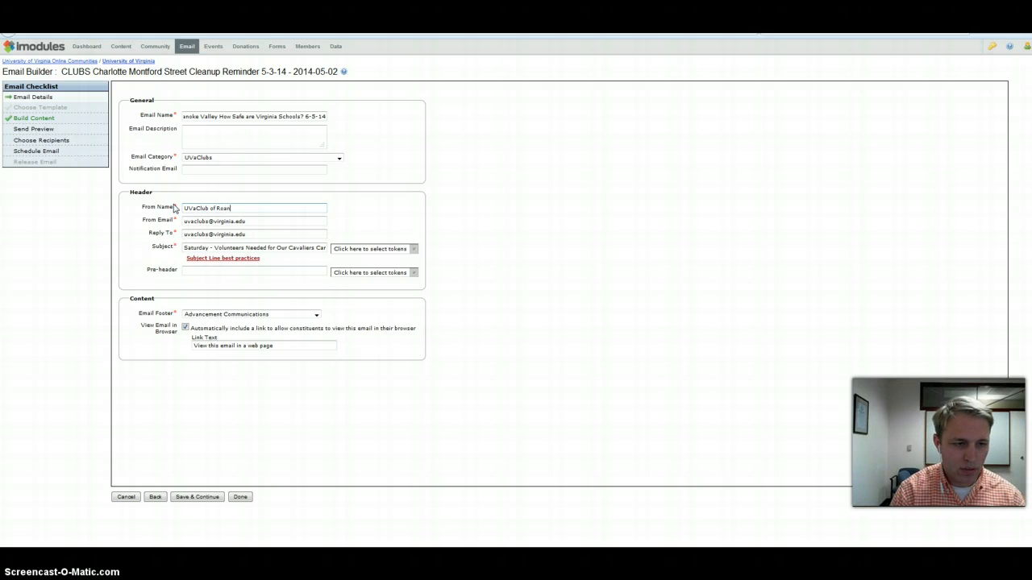
{"action": "key", "text": "BackSpace"}
{"action": "key", "text": "BackSpace"}
{"action": "key", "text": "BackSpace"}
{"action": "key", "text": "BackSpace"}
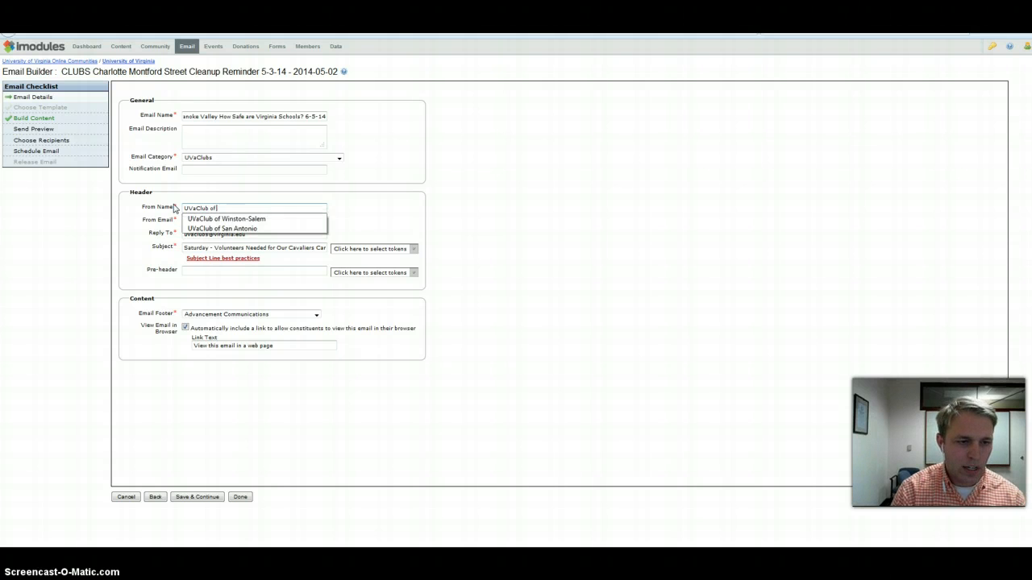
{"action": "type", "text": "the Roanoke Valley"}
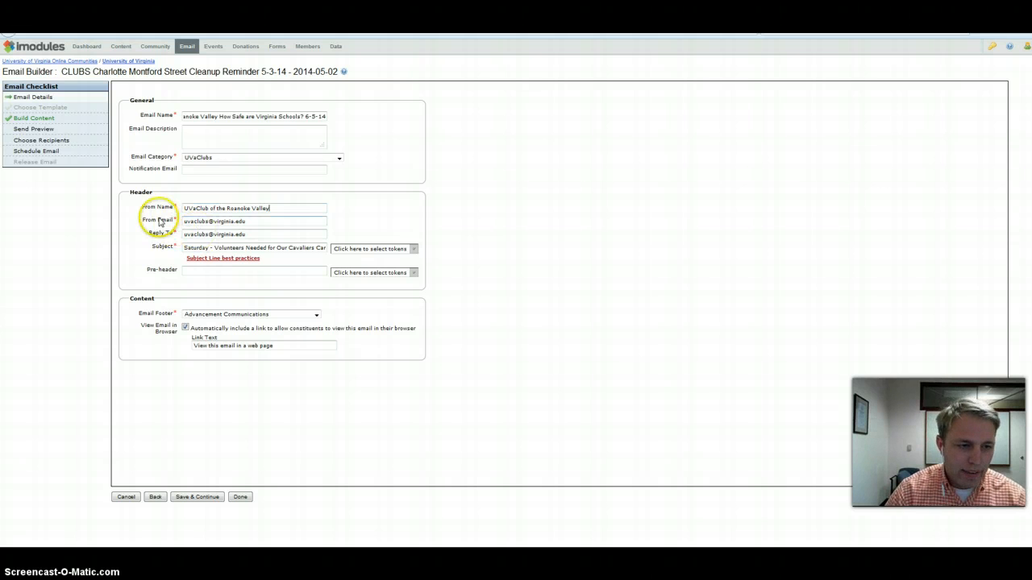
Replace the email's subject line with "Template", then save the details and continue to building the content
{"action": "left_click", "coordinate": [253, 219]}
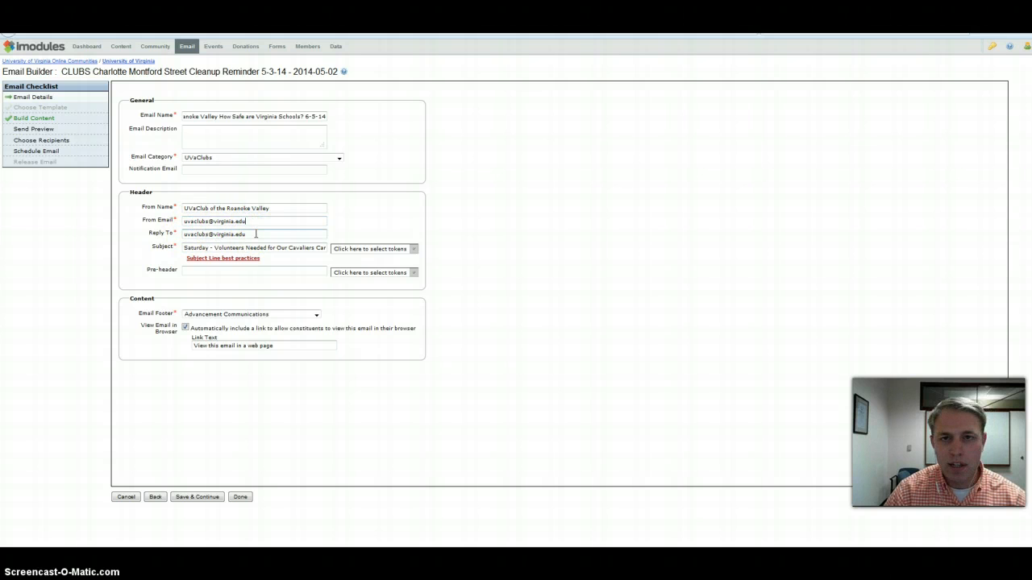
{"action": "triple_click", "coordinate": [253, 249]}
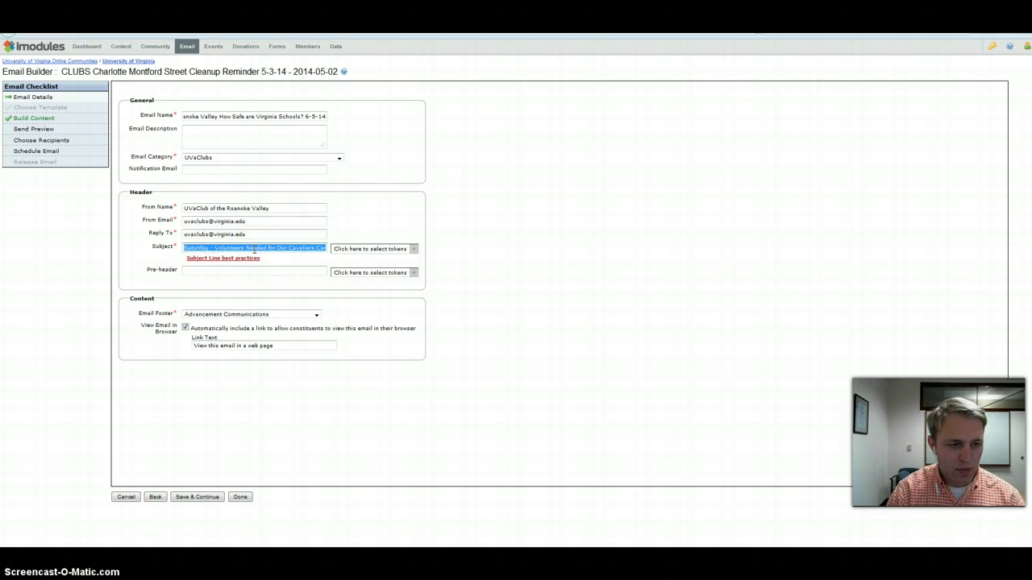
{"action": "type", "text": "Tem"}
{"action": "key", "text": "Down"}
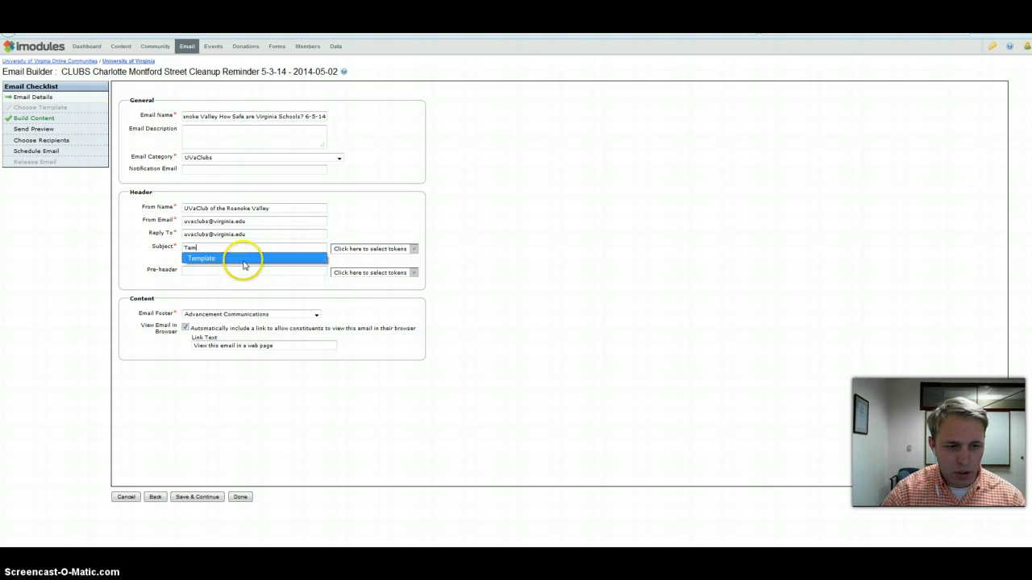
{"action": "left_click", "coordinate": [245, 259]}
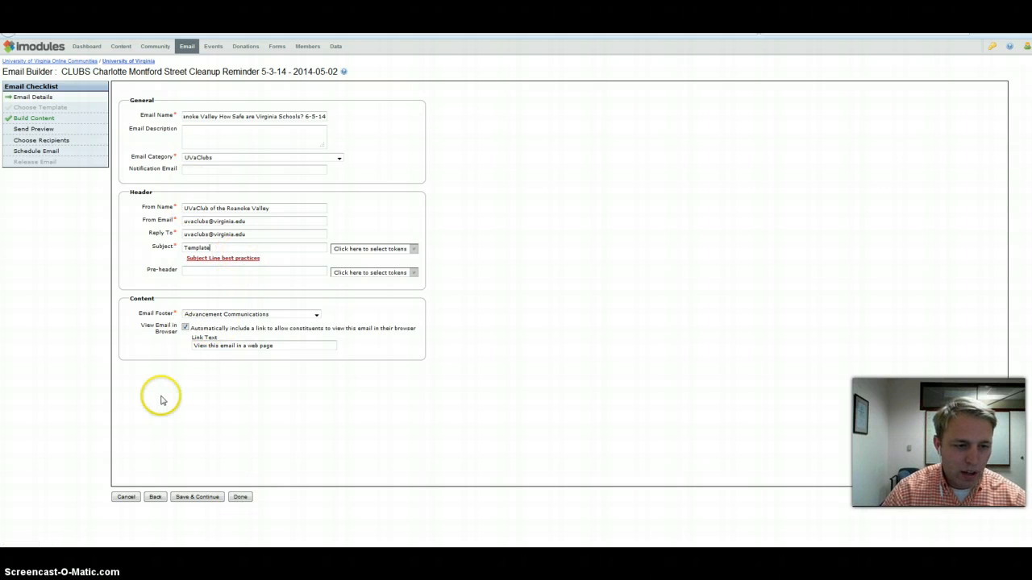
{"action": "left_click", "coordinate": [204, 499]}
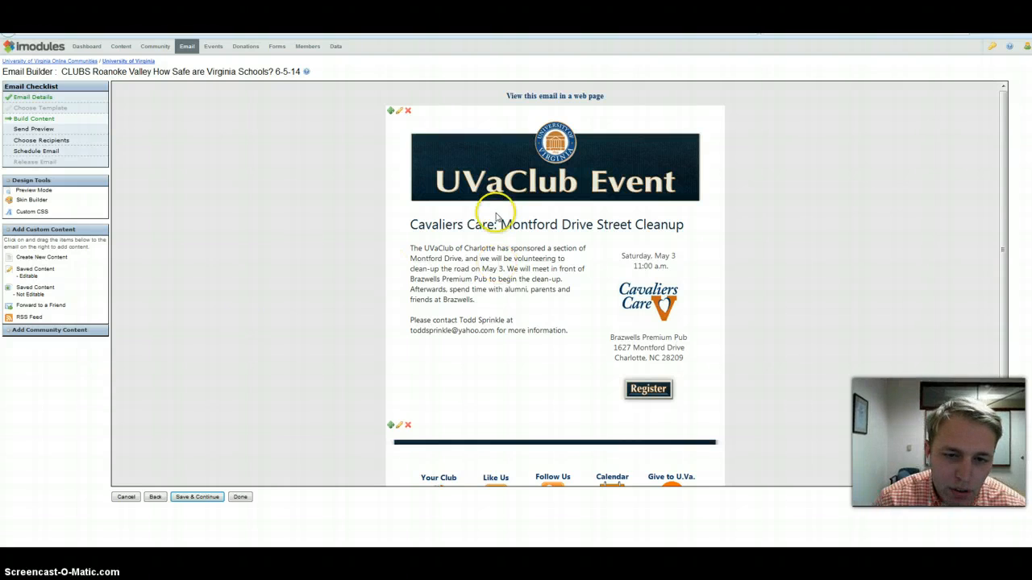
Open the "Default for Everyone" version of the main UVaClub Event content block for editing
{"action": "scroll", "coordinate": [419, 143], "scroll_direction": "down", "scroll_amount": 1}
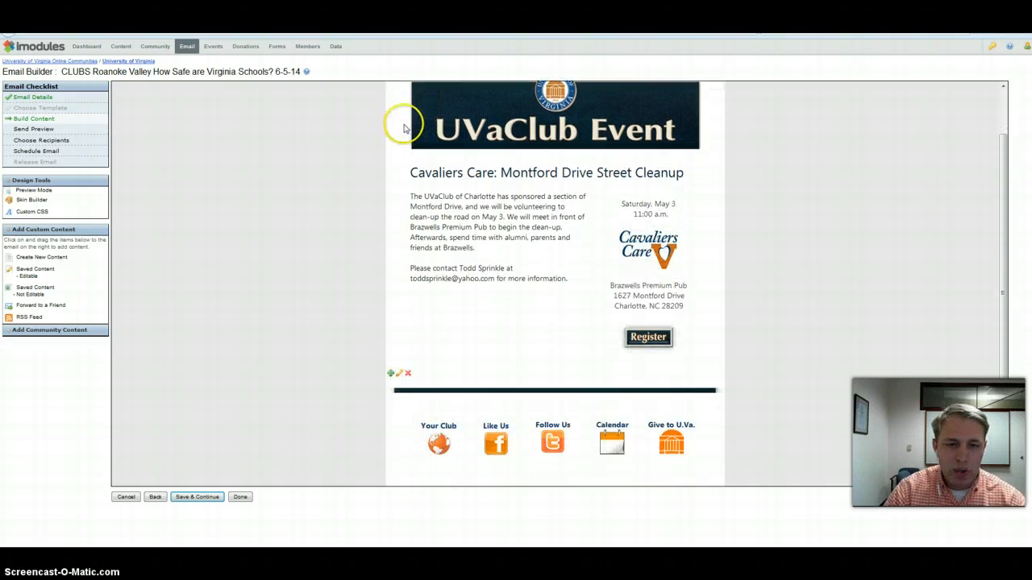
{"action": "scroll", "coordinate": [403, 130], "scroll_direction": "up", "scroll_amount": 1}
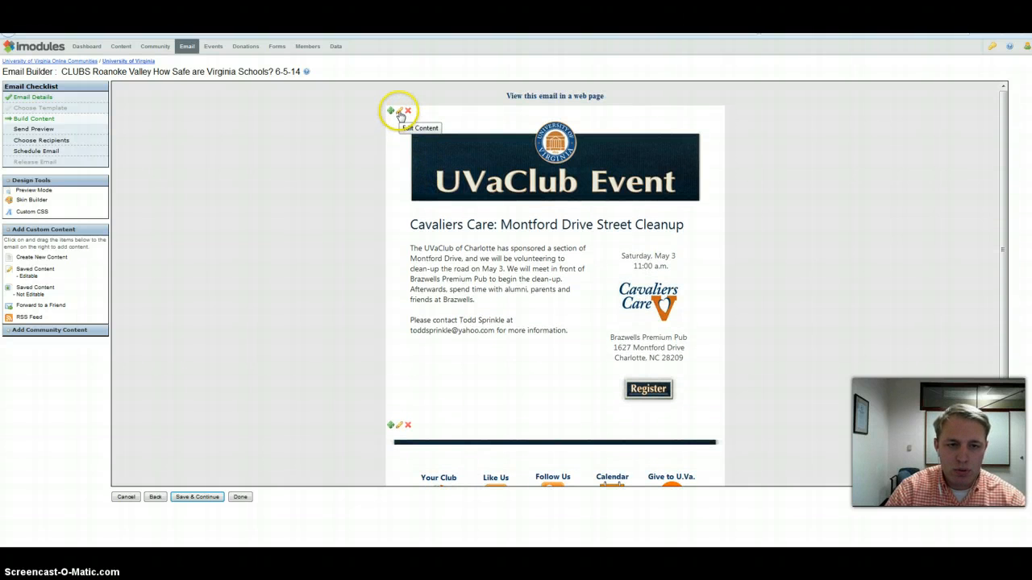
{"action": "left_click", "coordinate": [401, 113]}
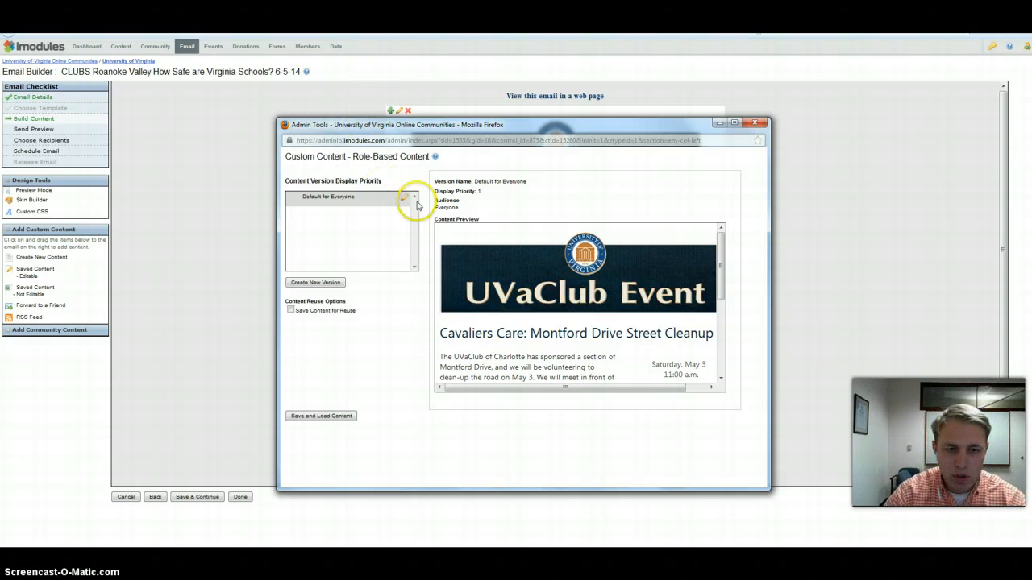
{"action": "left_click", "coordinate": [405, 199]}
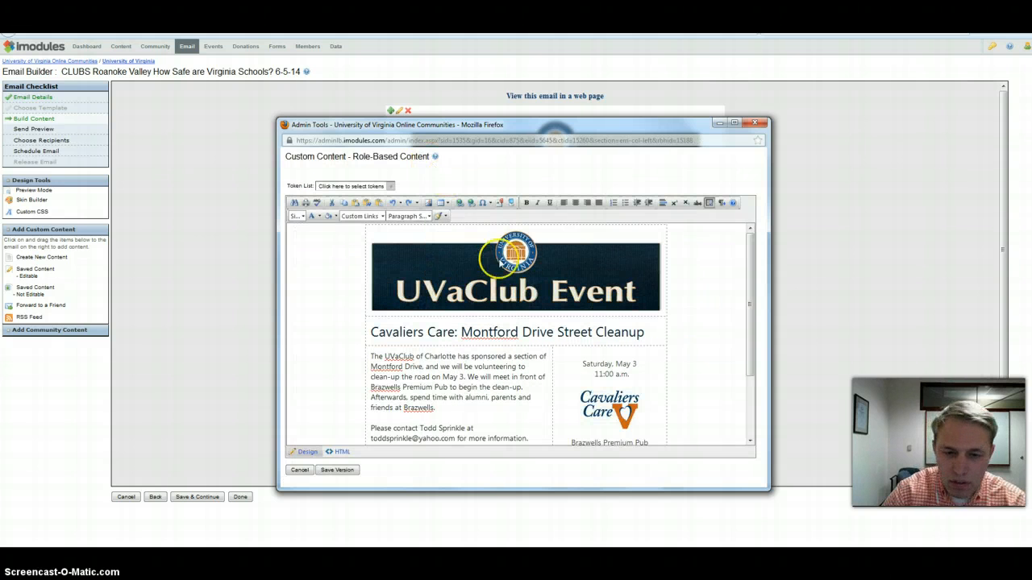
Select the UVaClub Event banner and preview alternative header images, including dardenclubheader.gif and generalheader.jpg, in the Image Manager's engagementoffice/header_graphics folder
{"action": "left_click", "coordinate": [499, 270]}
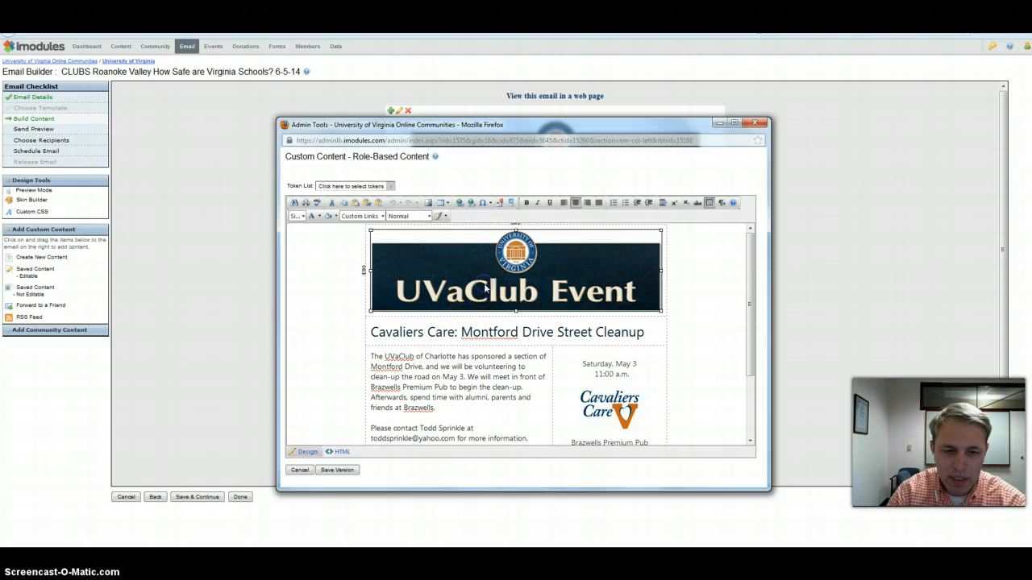
{"action": "left_click", "coordinate": [476, 331]}
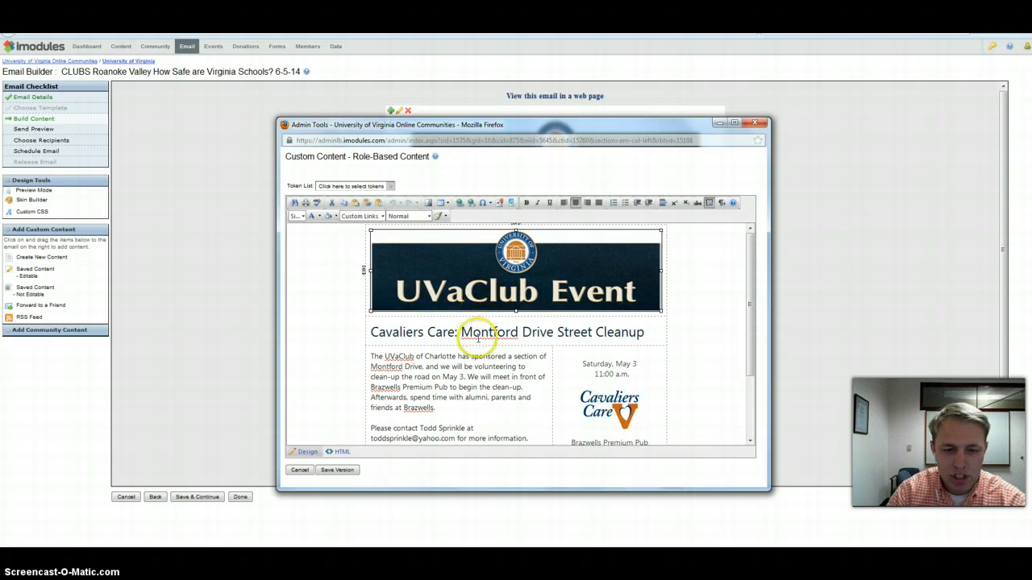
{"action": "left_click", "coordinate": [492, 272]}
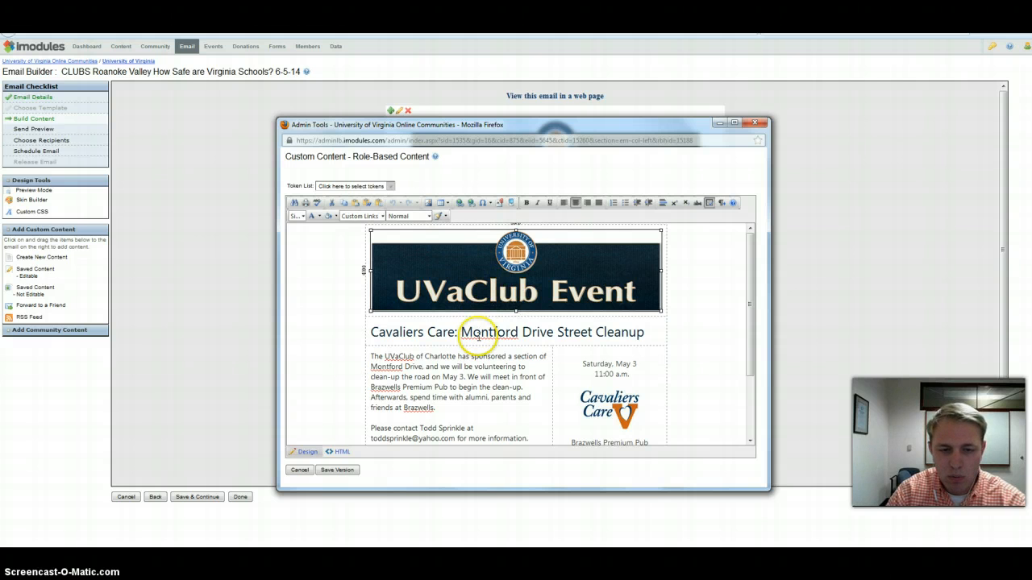
{"action": "left_click", "coordinate": [481, 331]}
{"action": "left_click", "coordinate": [486, 284]}
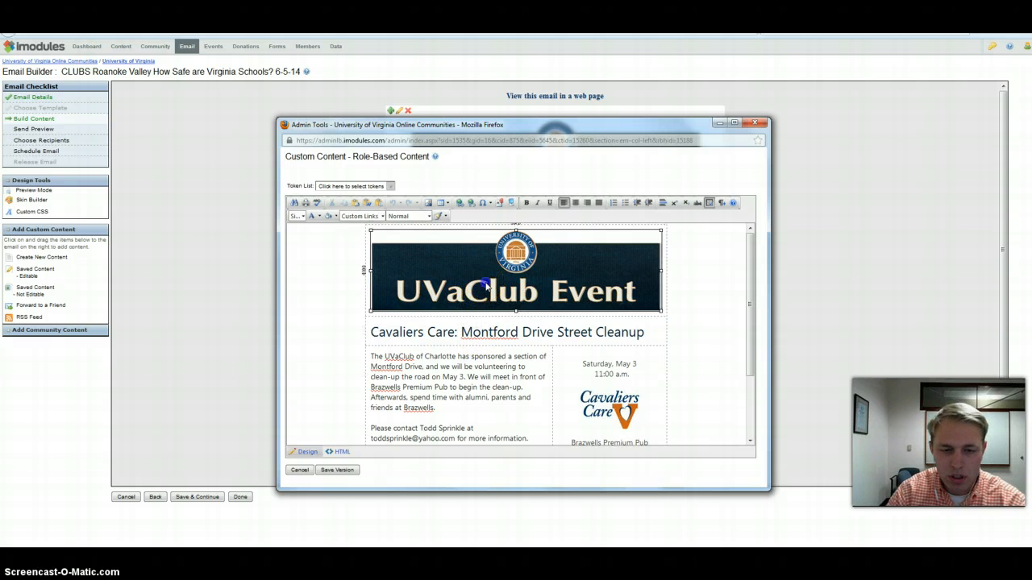
{"action": "left_click", "coordinate": [428, 204]}
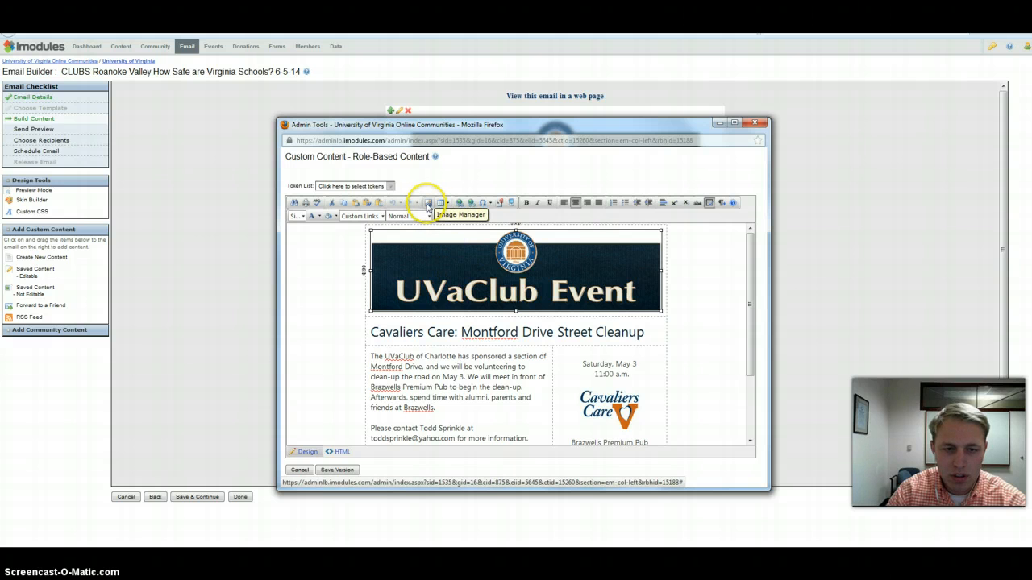
{"action": "left_click", "coordinate": [431, 205]}
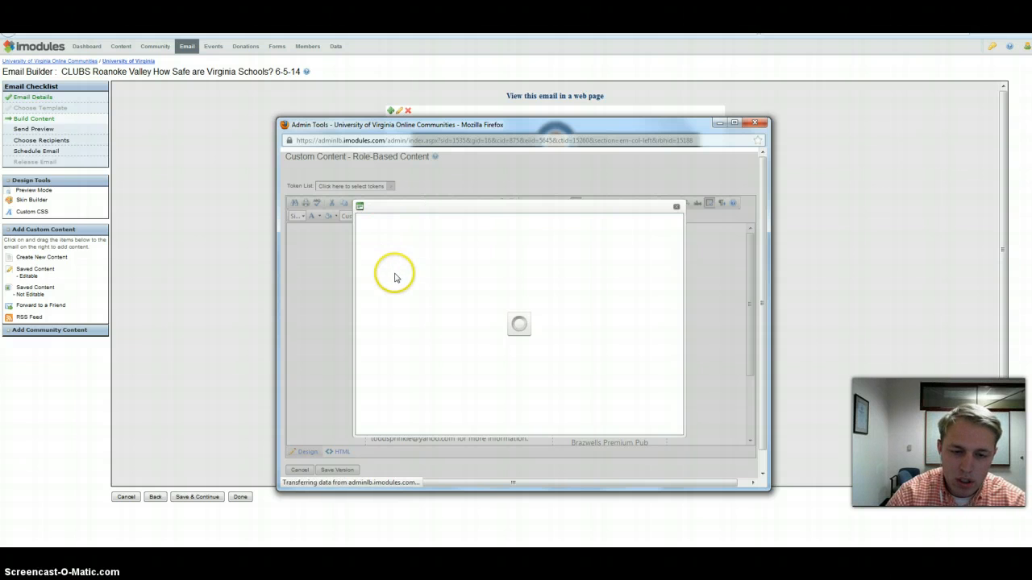
{"action": "scroll", "coordinate": [407, 323], "scroll_direction": "down", "scroll_amount": 5}
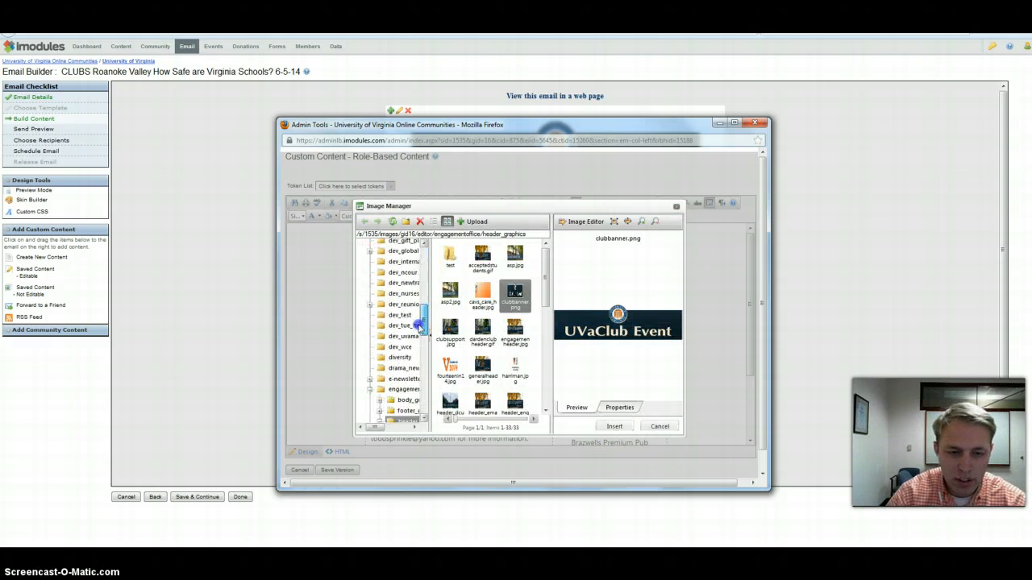
{"action": "left_click", "coordinate": [403, 328]}
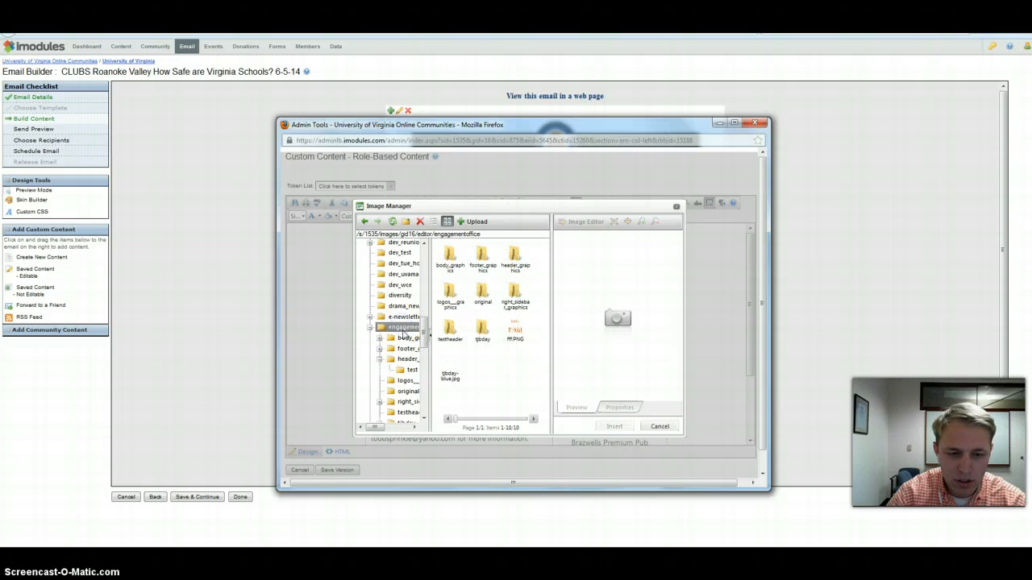
{"action": "left_click", "coordinate": [409, 361]}
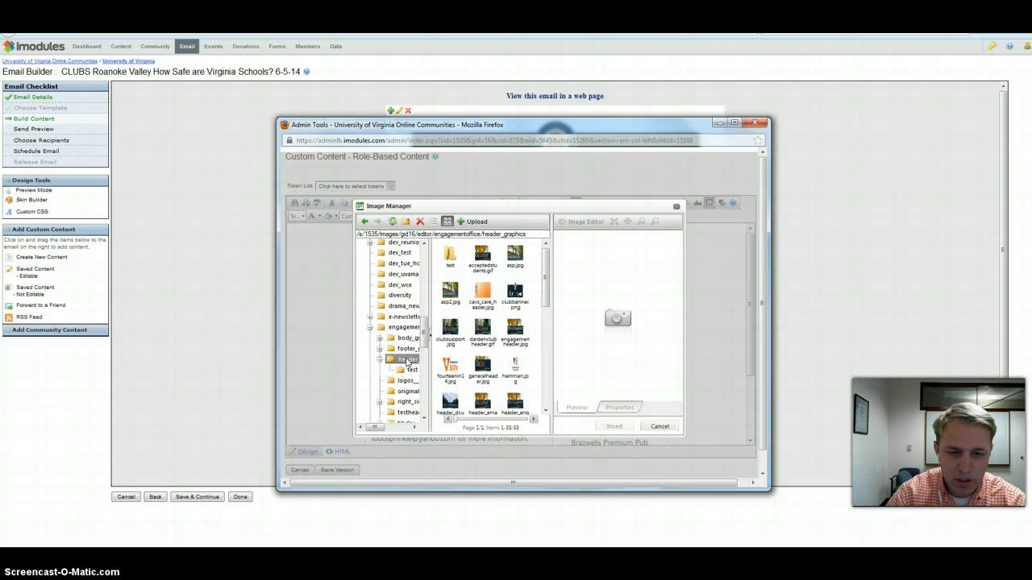
{"action": "left_click", "coordinate": [520, 292]}
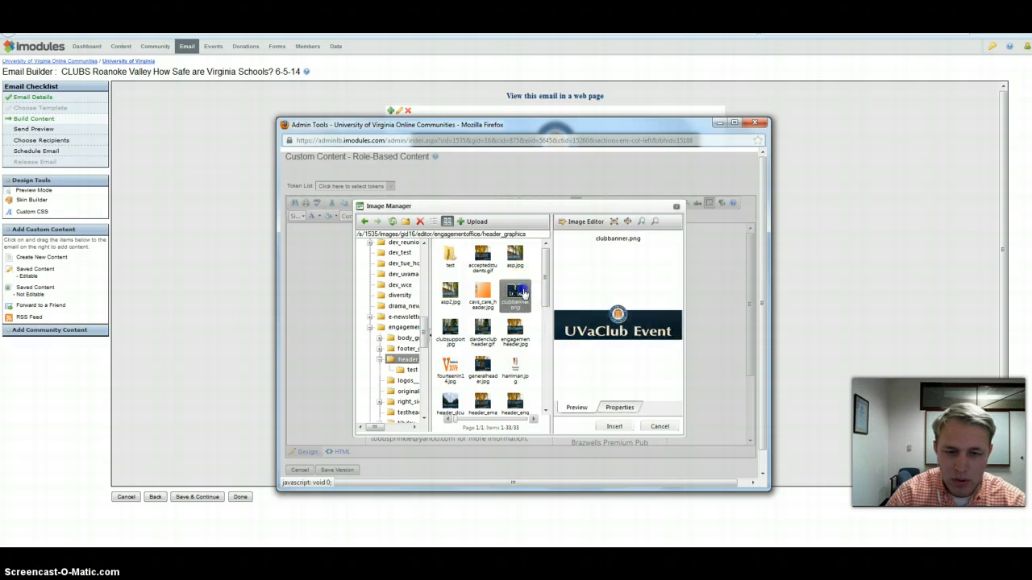
{"action": "left_click", "coordinate": [481, 337]}
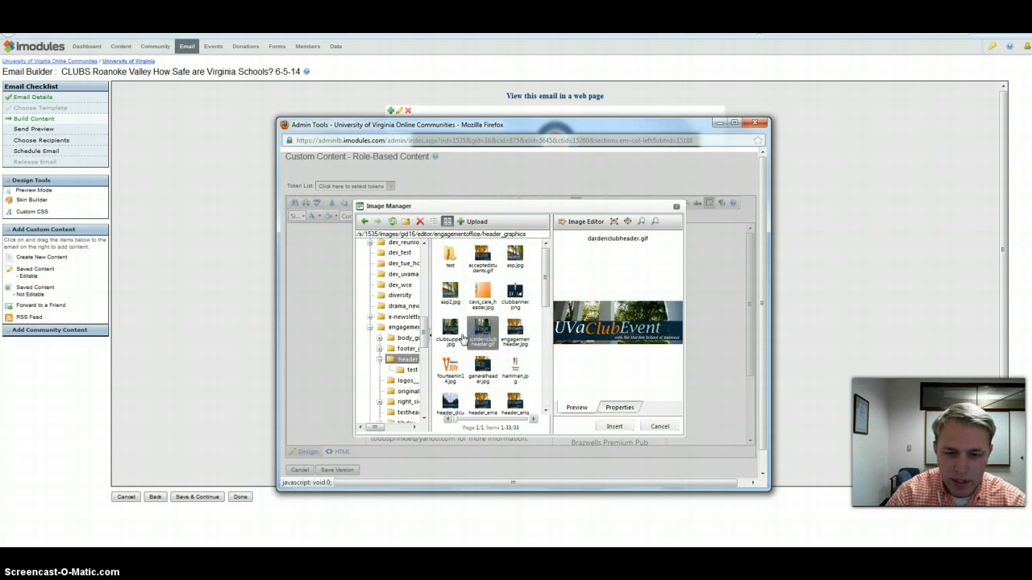
{"action": "left_click", "coordinate": [449, 331]}
{"action": "left_click", "coordinate": [483, 369]}
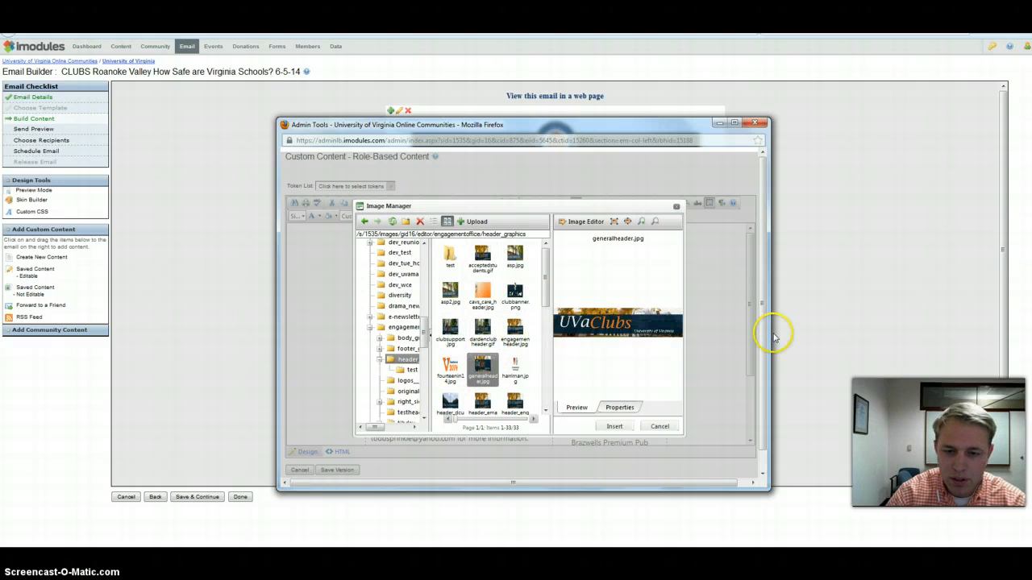
Try a width of 600 px for generalheader.jpg in the image properties and cancel the banner replacement
{"action": "left_click", "coordinate": [624, 409]}
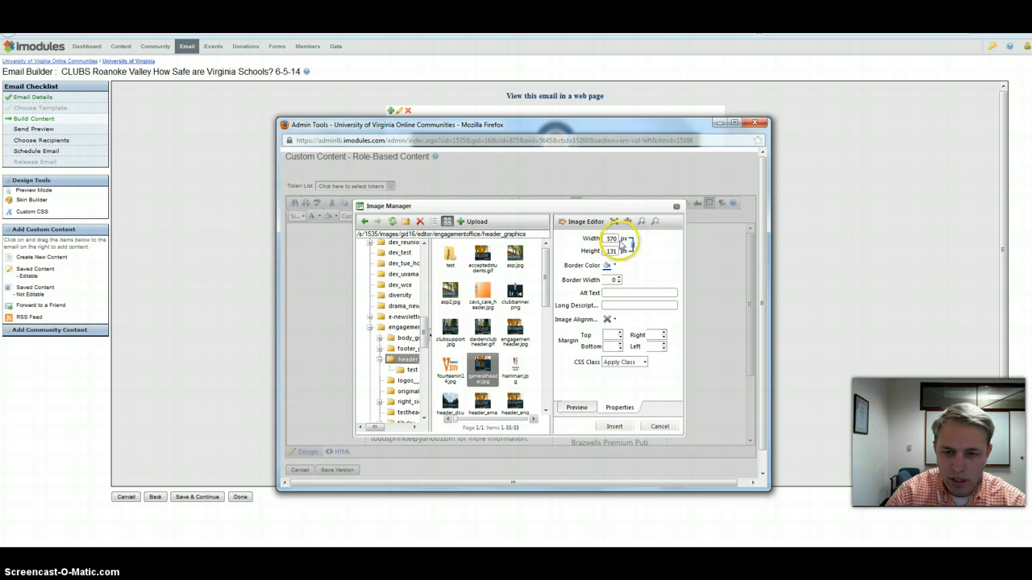
{"action": "left_click_drag", "start_coordinate": [617, 240], "coordinate": [569, 234]}
{"action": "type", "text": "600"}
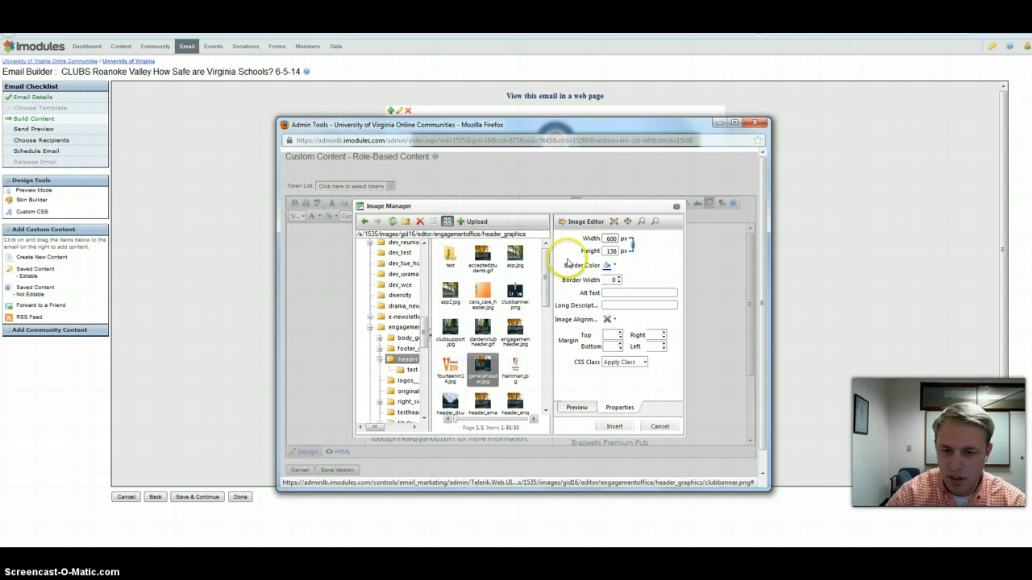
{"action": "left_click", "coordinate": [666, 428]}
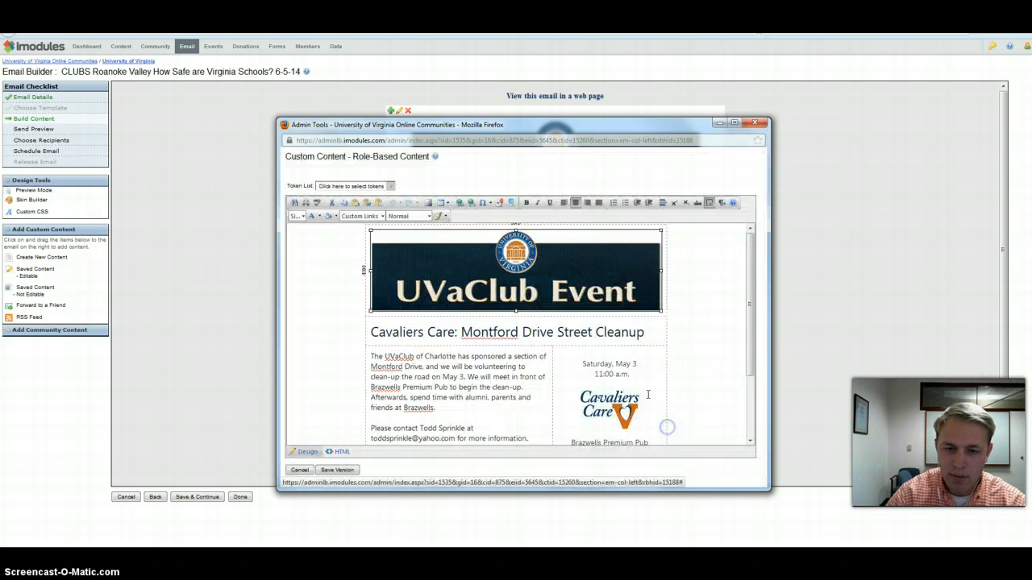
Bring up the FORMS Event Request Submission window and place it beside the content editor for reference
{"action": "left_click", "coordinate": [487, 333]}
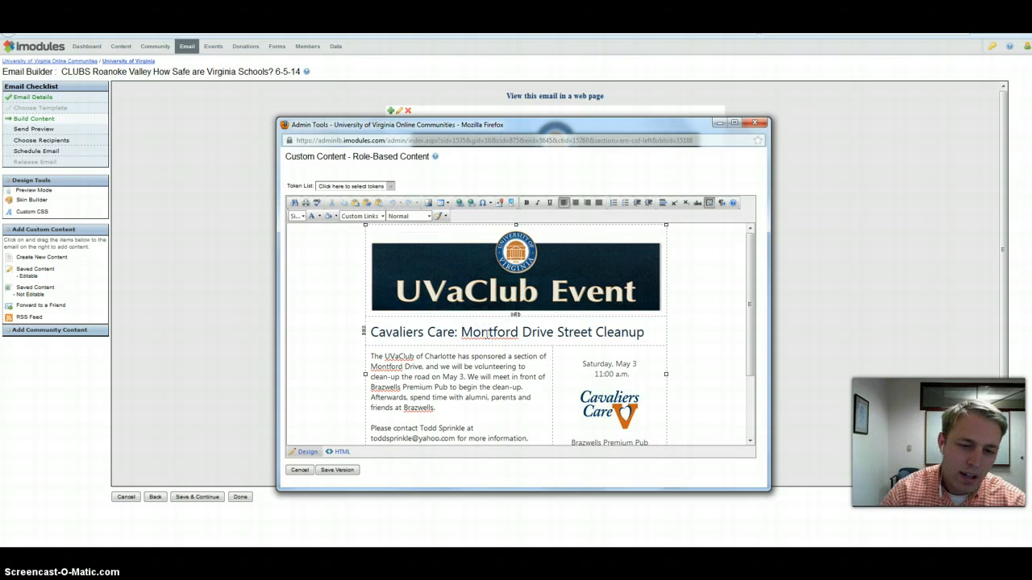
{"action": "scroll", "coordinate": [493, 325], "scroll_direction": "down", "scroll_amount": 1}
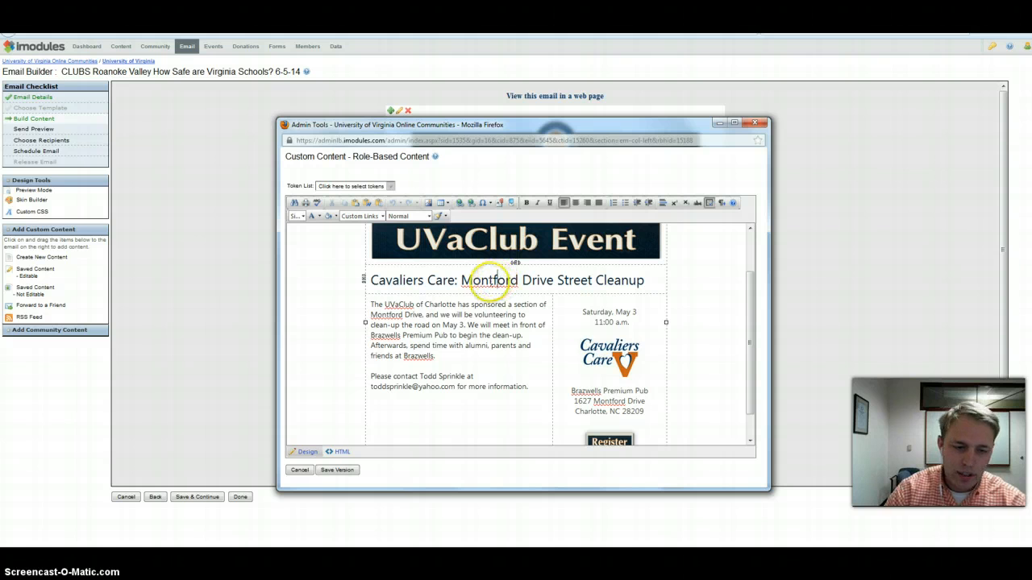
{"action": "left_click", "coordinate": [195, 557]}
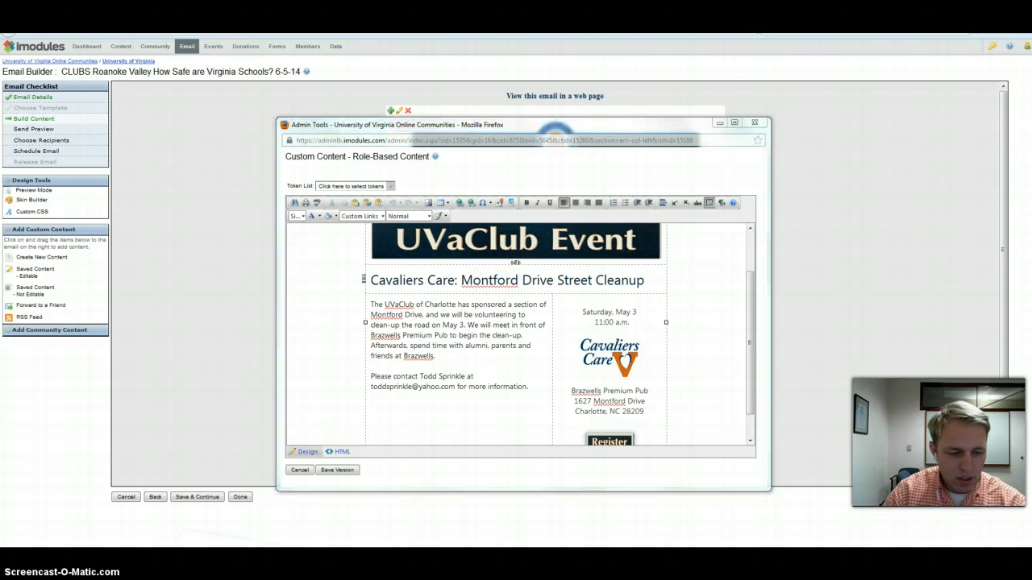
{"action": "left_click", "coordinate": [195, 558]}
{"action": "left_click", "coordinate": [173, 558]}
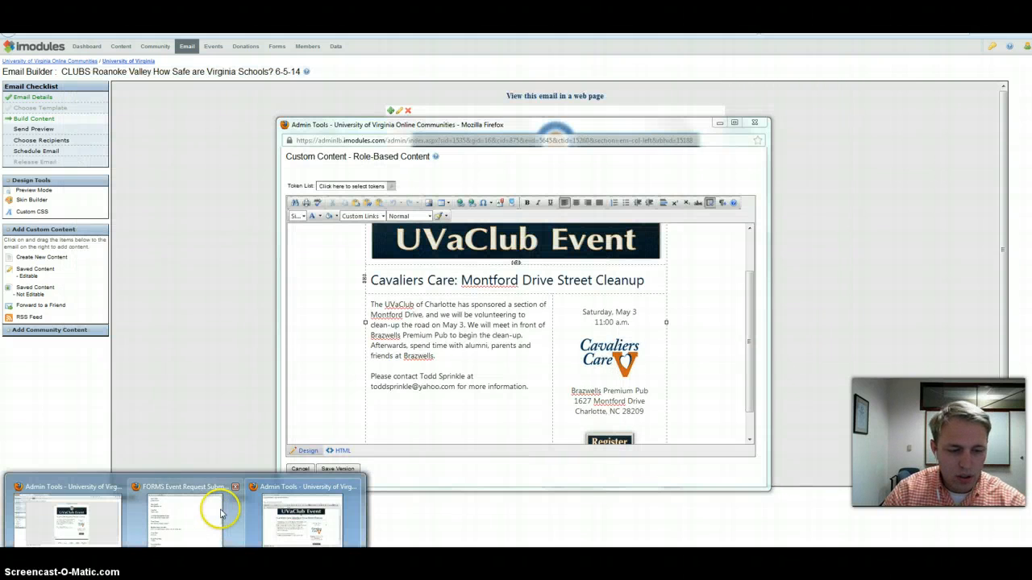
{"action": "left_click", "coordinate": [194, 516]}
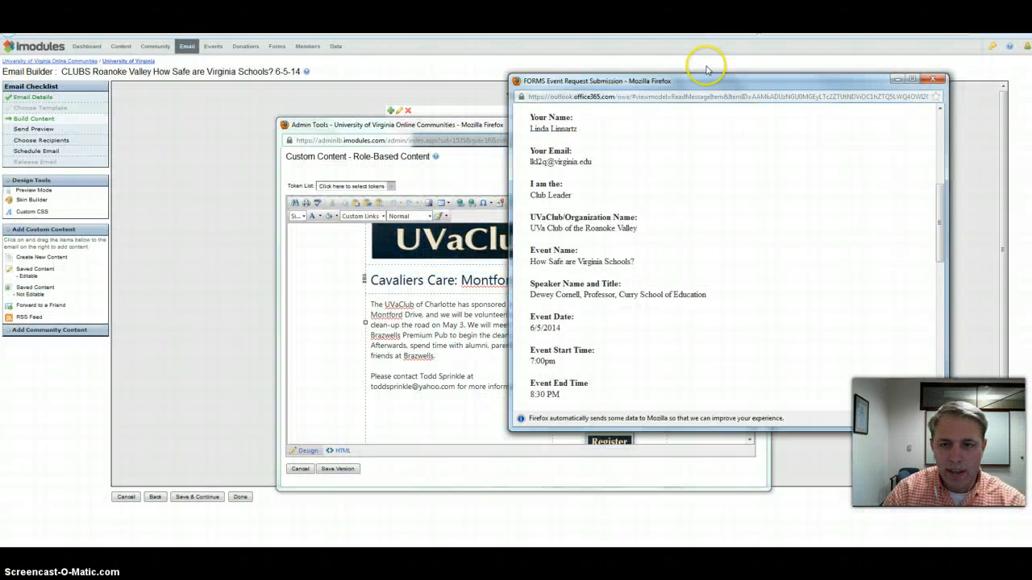
{"action": "left_click_drag", "start_coordinate": [707, 70], "coordinate": [185, 81]}
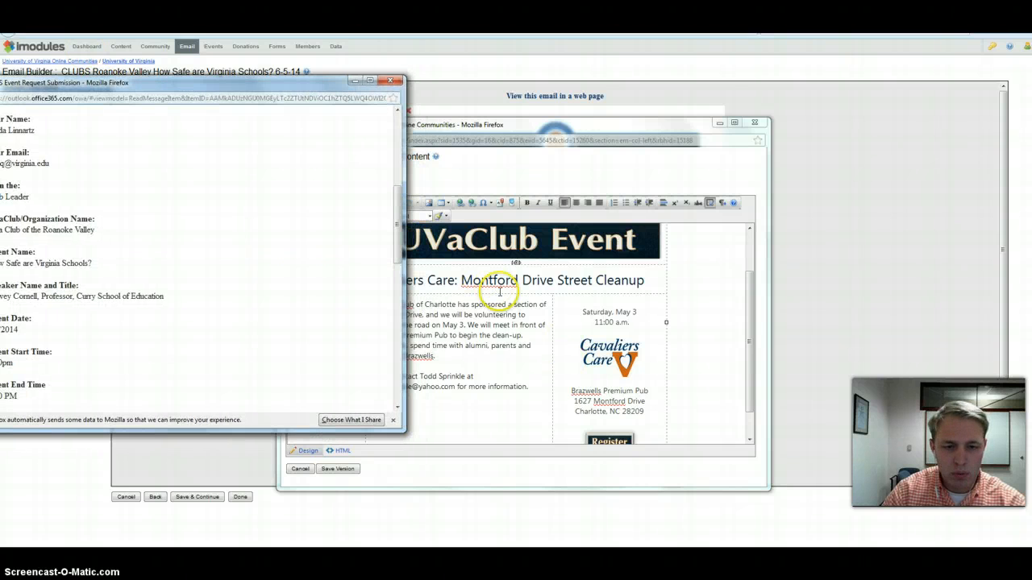
Replace the "Cavaliers Care: Montford Drive Street Cleanup" heading with "How Safe Are Virginia Schools?"
{"action": "left_click", "coordinate": [453, 287]}
{"action": "left_click_drag", "start_coordinate": [456, 281], "coordinate": [367, 279]}
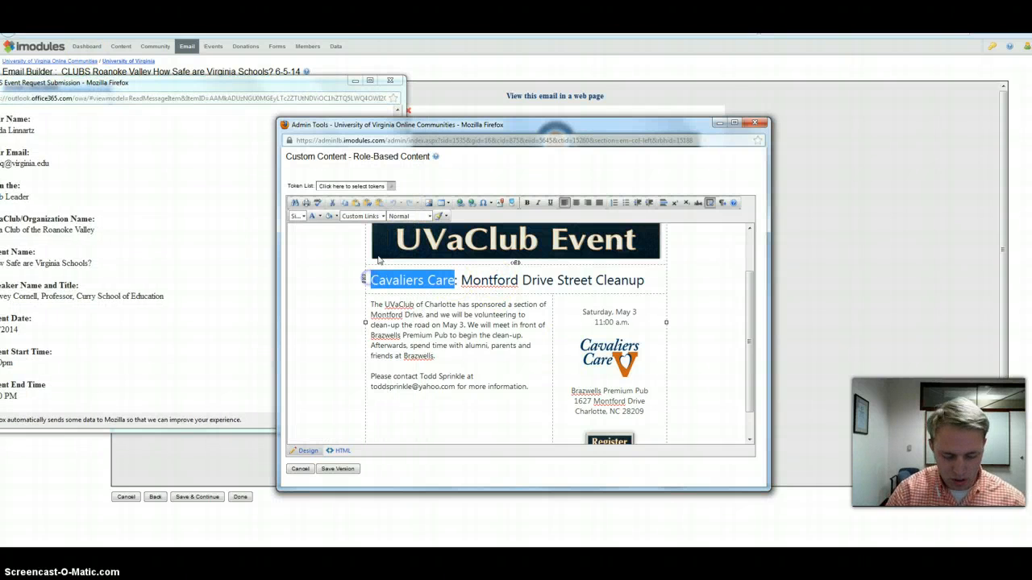
{"action": "type", "text": "How Safe"}
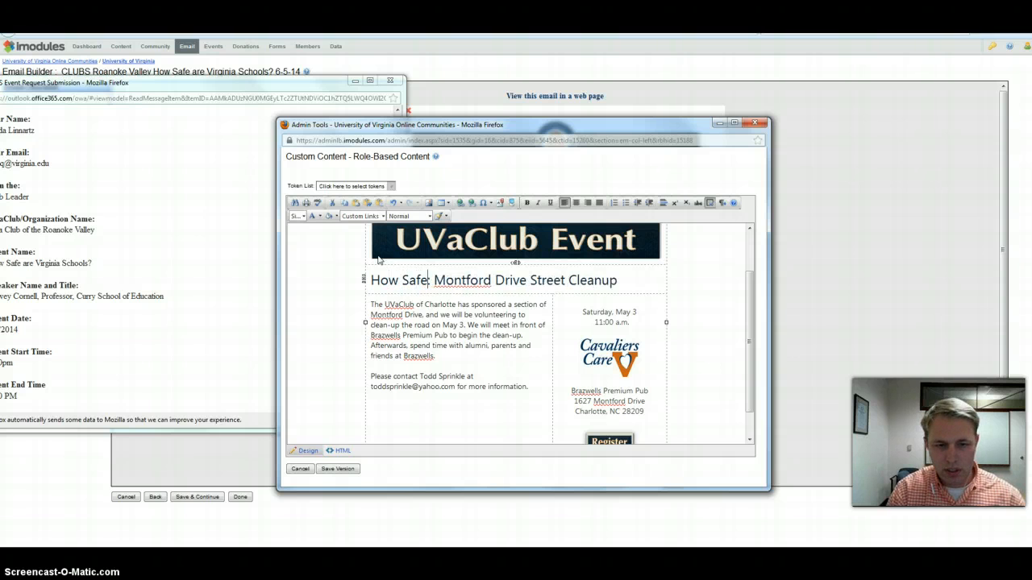
{"action": "type", "text": " Are Virgini"}
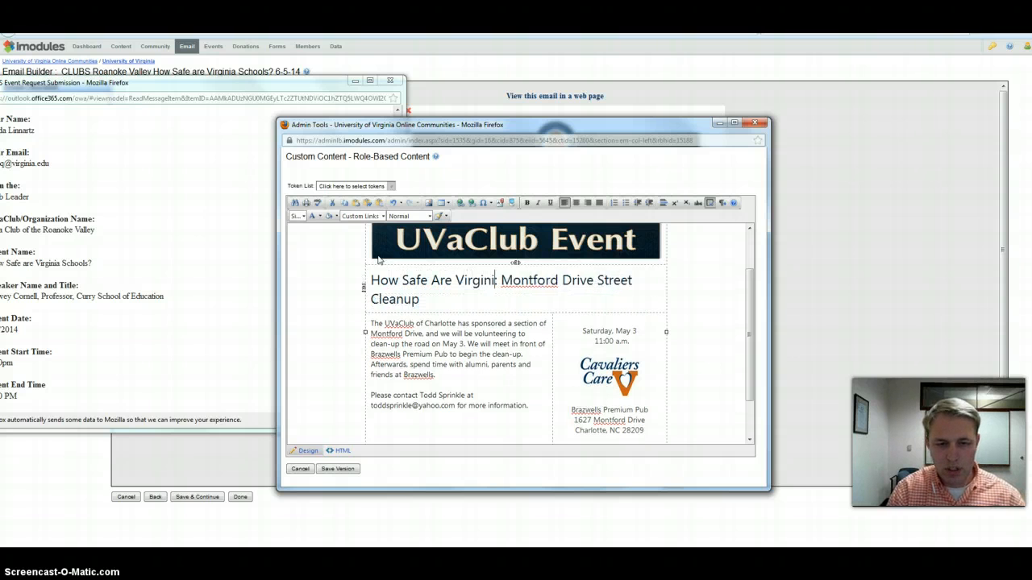
{"action": "type", "text": "a Schools"}
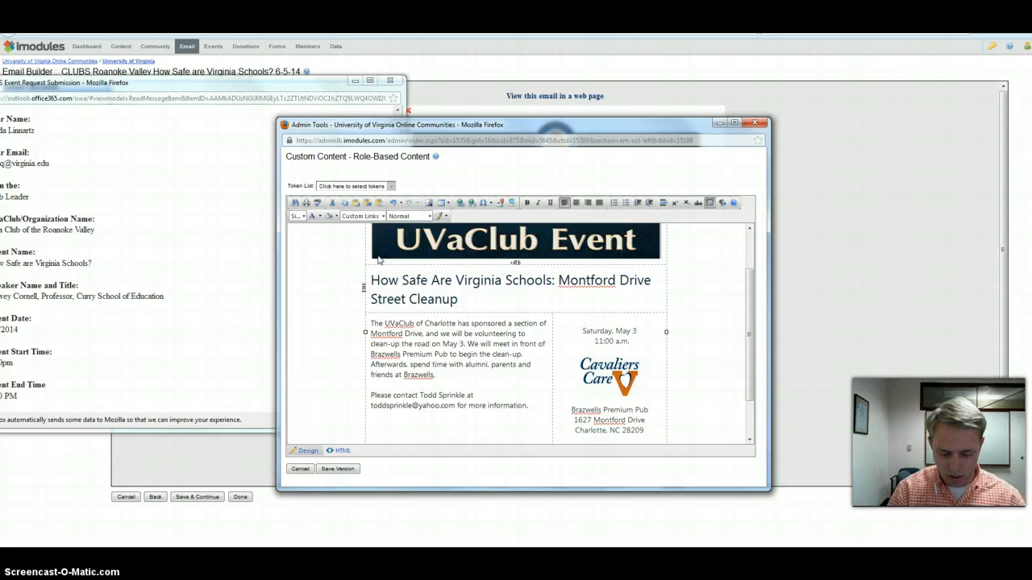
{"action": "type", "text": "?"}
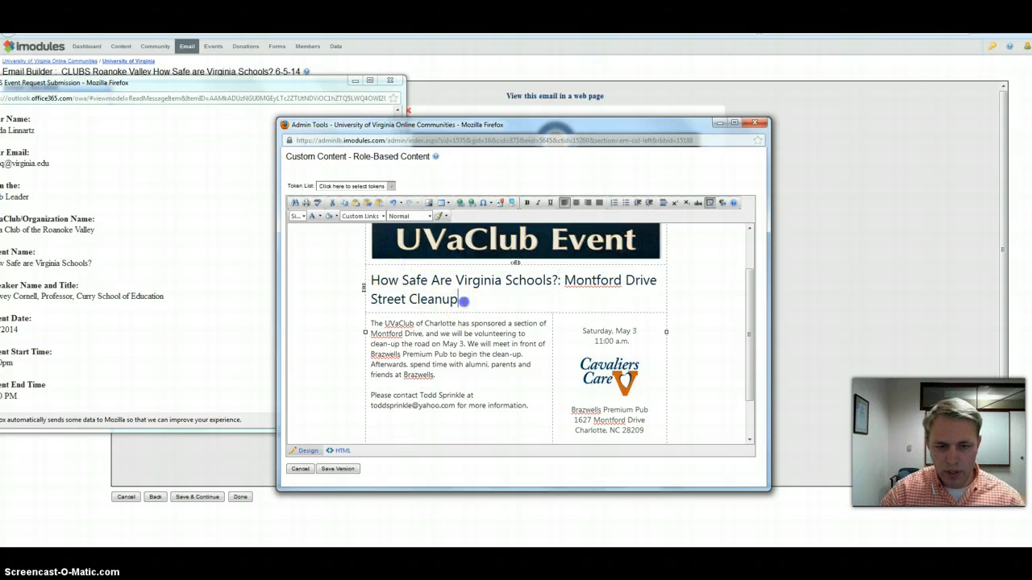
{"action": "left_click_drag", "start_coordinate": [459, 300], "coordinate": [553, 287]}
{"action": "key", "text": "BackSpace"}
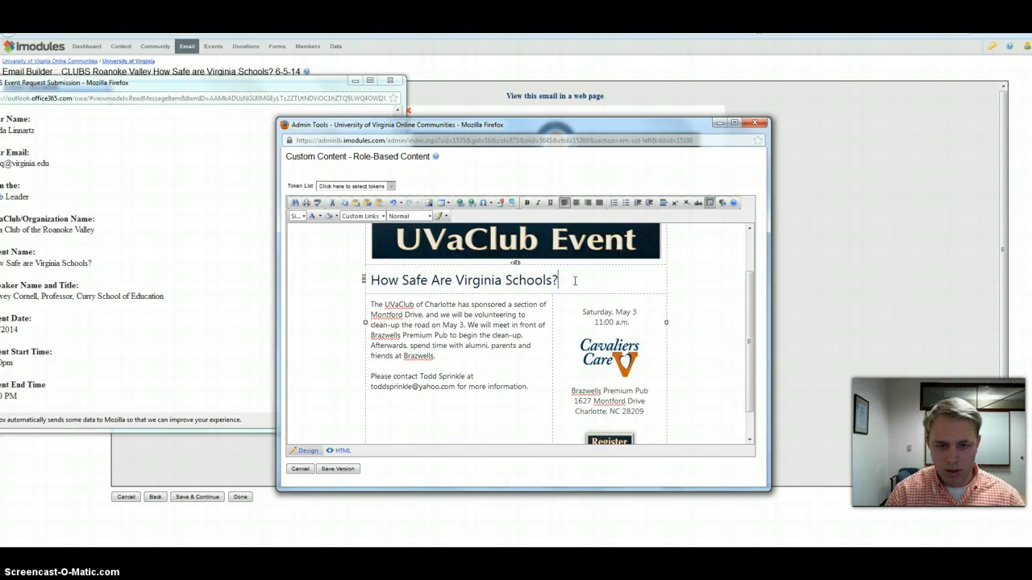
Center the event heading in its table cell
{"action": "left_click_drag", "start_coordinate": [370, 280], "coordinate": [378, 280]}
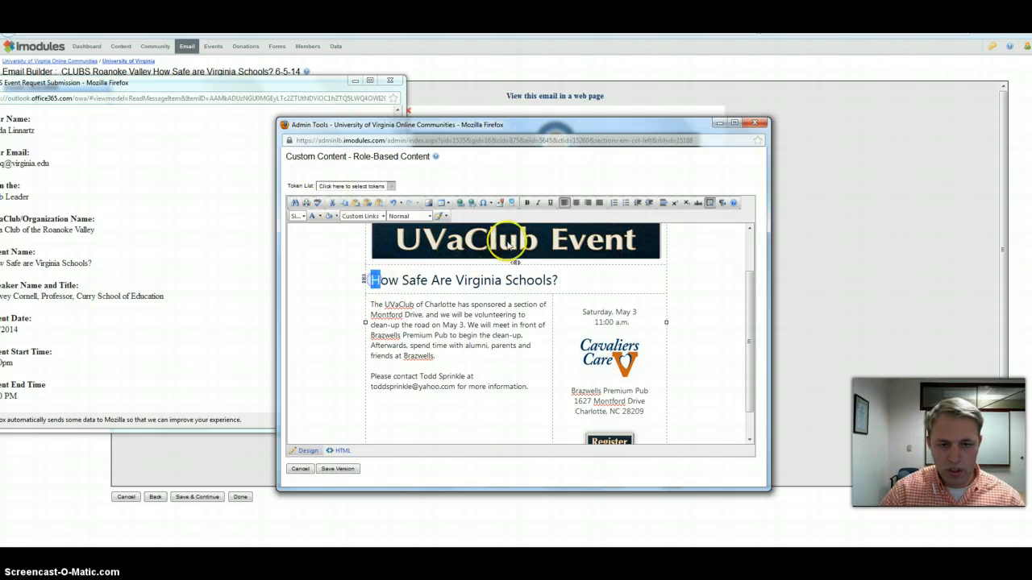
{"action": "left_click", "coordinate": [575, 204]}
{"action": "left_click", "coordinate": [620, 275]}
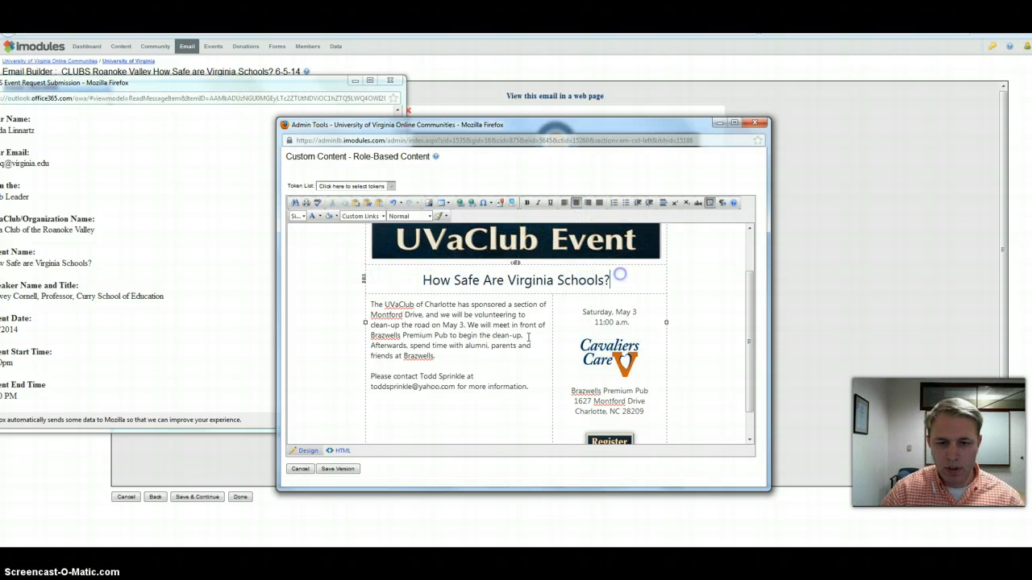
Find "how safe" in the content's HTML source, examine the heading's code, and return to the design view
{"action": "left_click", "coordinate": [341, 452]}
{"action": "key", "text": "ctrl+f"}
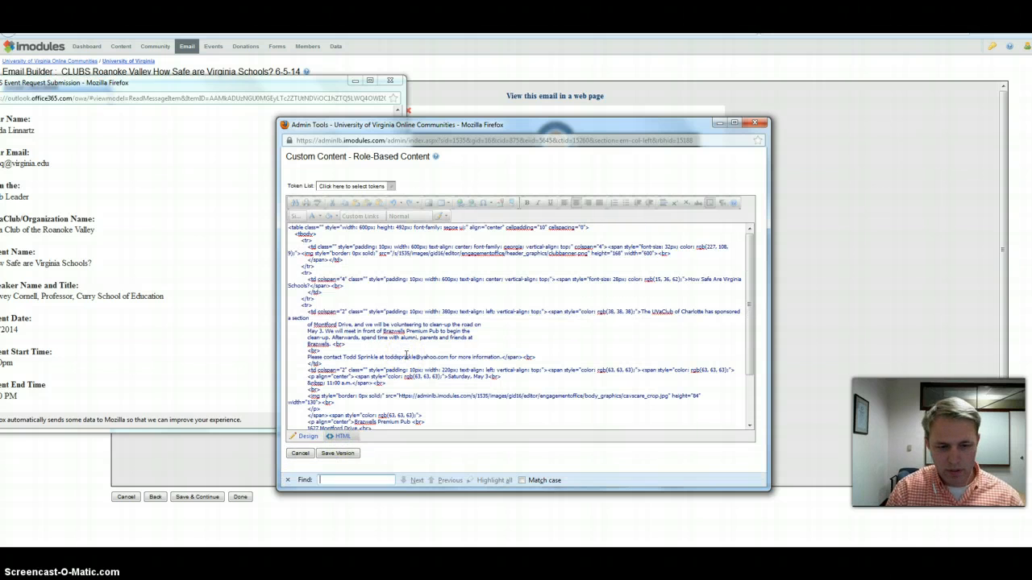
{"action": "type", "text": "how safe"}
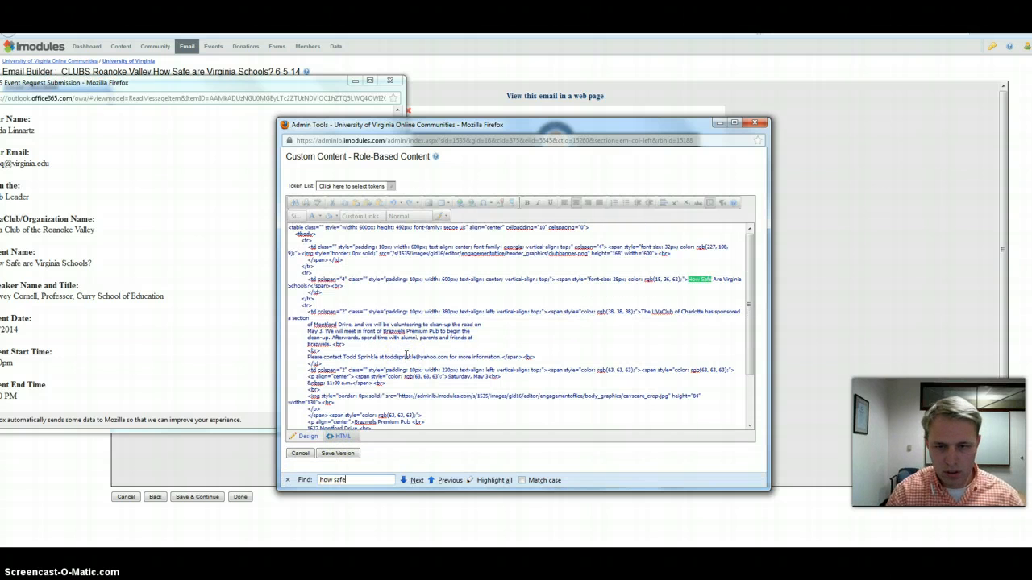
{"action": "left_click_drag", "start_coordinate": [311, 285], "coordinate": [291, 280]}
{"action": "left_click", "coordinate": [291, 279]}
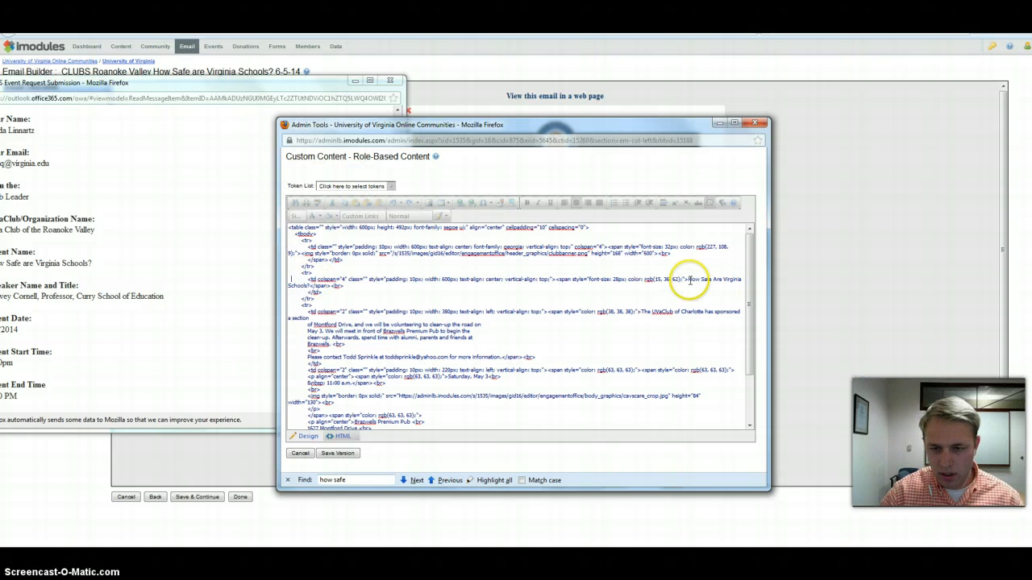
{"action": "left_click_drag", "start_coordinate": [690, 279], "coordinate": [311, 287]}
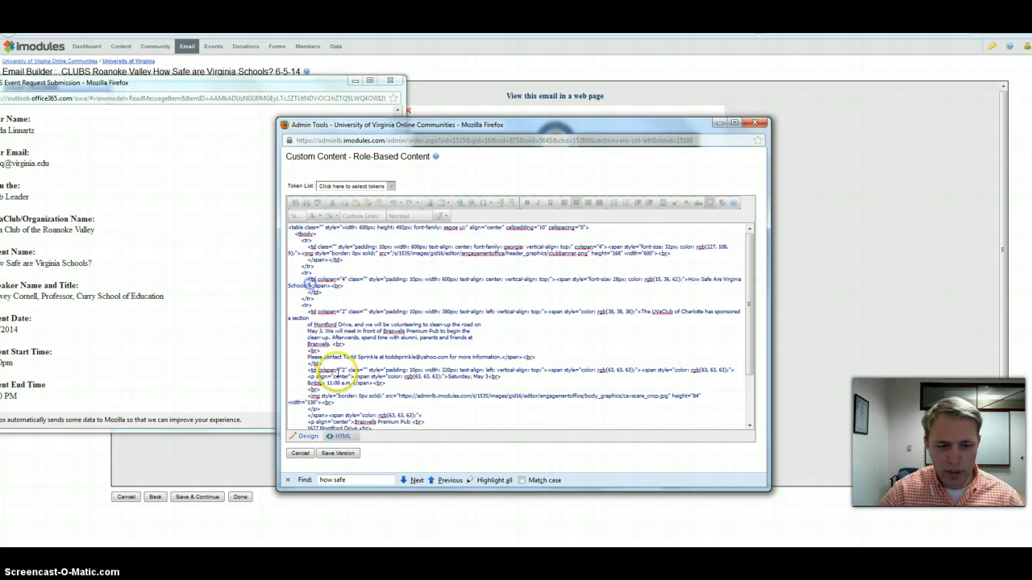
{"action": "left_click", "coordinate": [306, 436]}
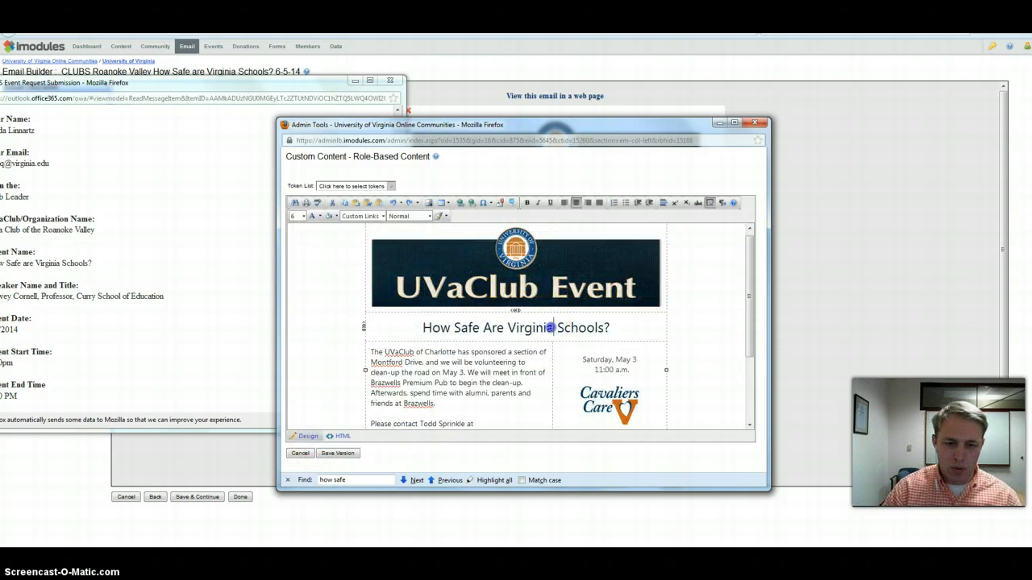
Try left alignment on the event heading and set it back to centered
{"action": "left_click", "coordinate": [423, 327]}
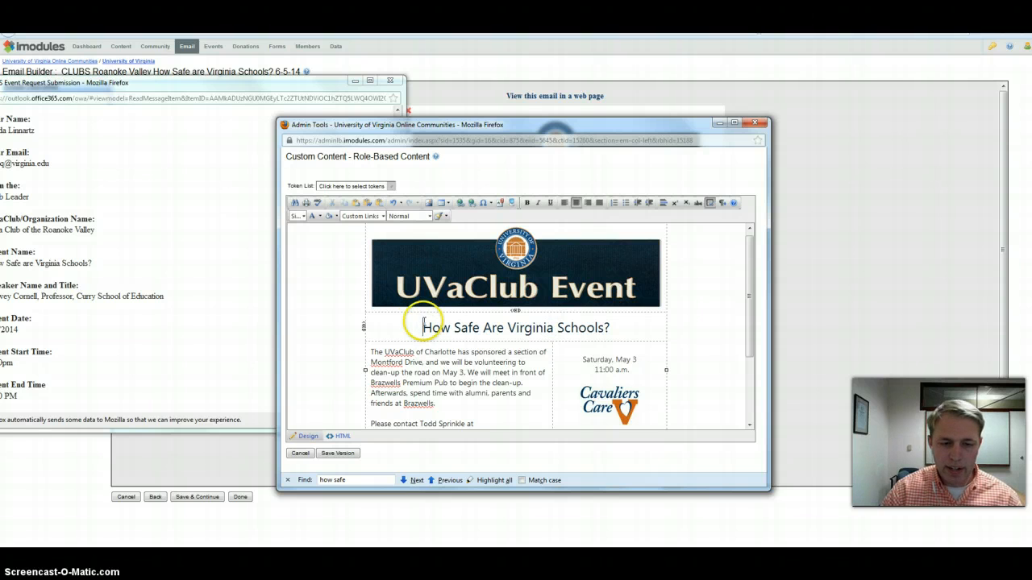
{"action": "left_click", "coordinate": [566, 205]}
{"action": "left_click", "coordinate": [577, 205]}
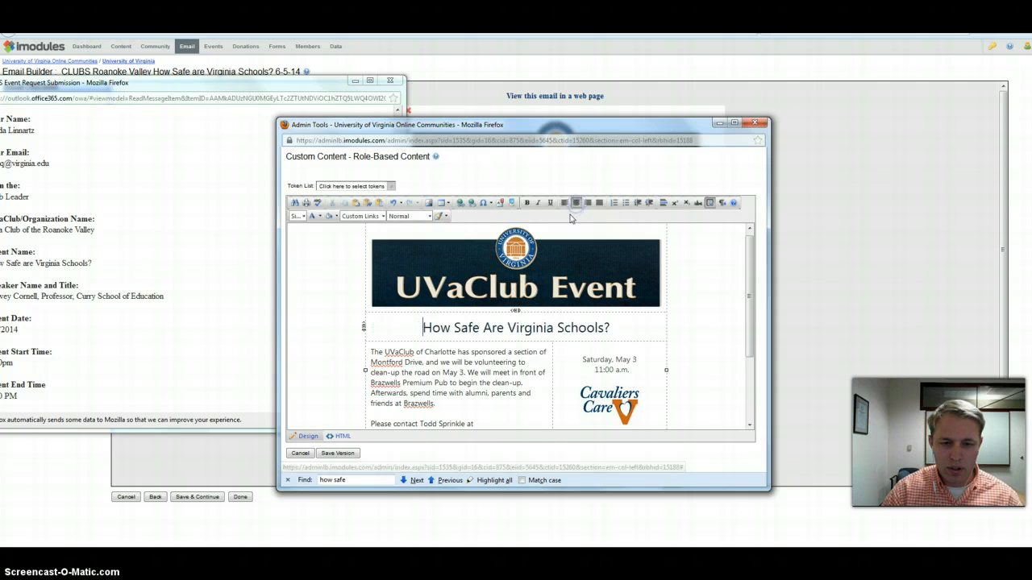
{"action": "left_click", "coordinate": [424, 328]}
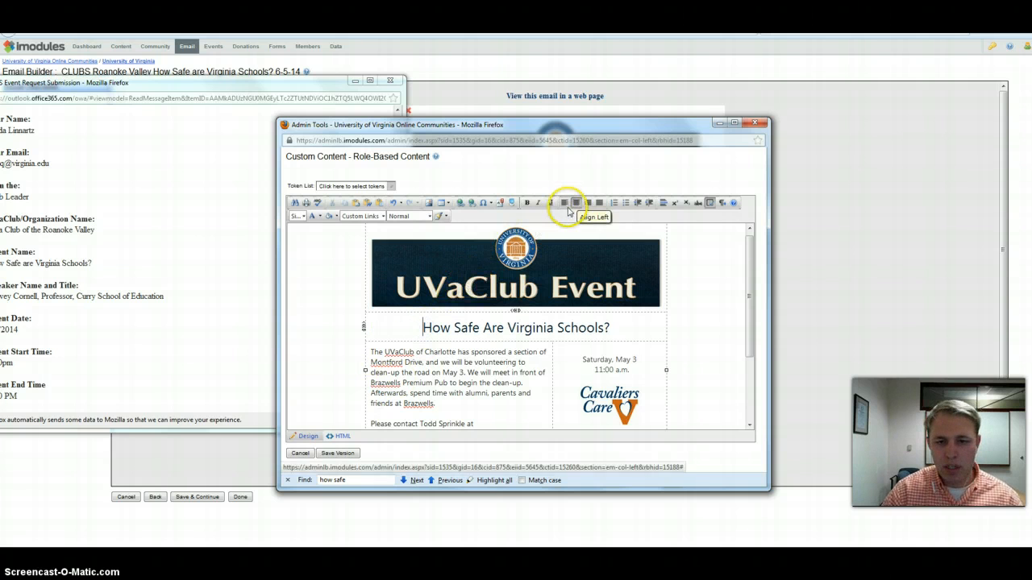
{"action": "left_click", "coordinate": [477, 384]}
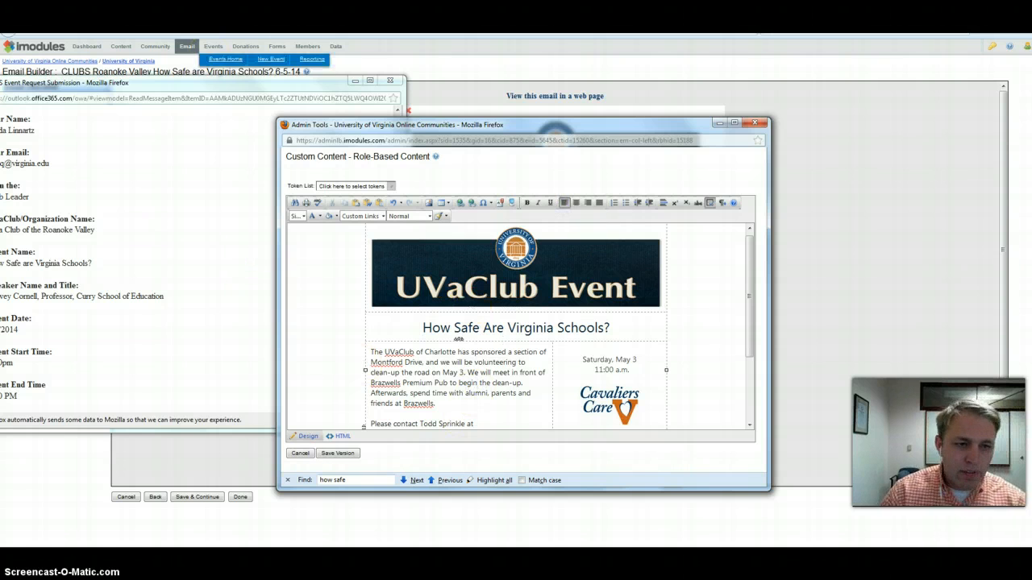
Switch to the FORMS Event Request Submission window and maximize it
{"action": "mouse_move", "coordinate": [298, 54]}
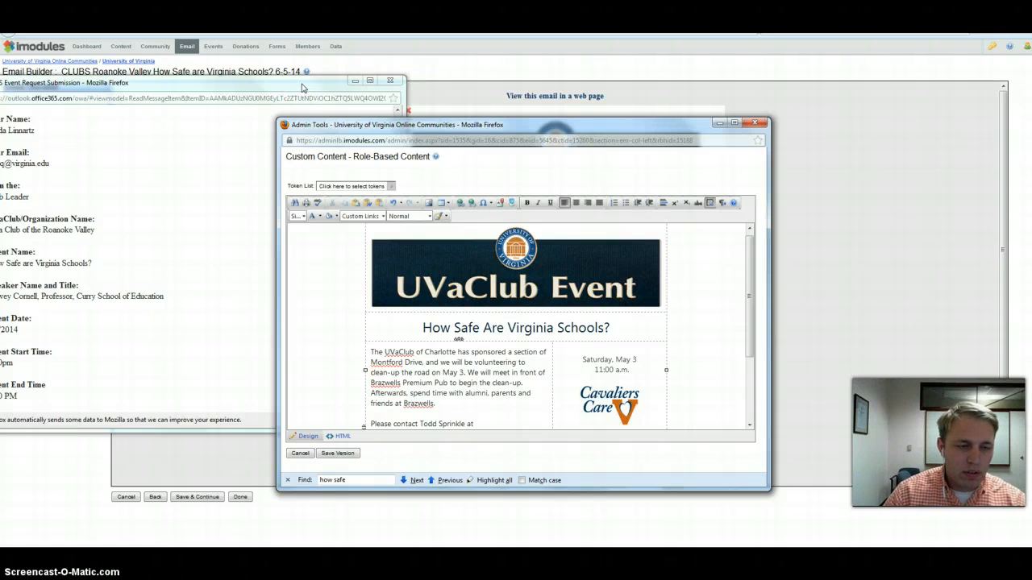
{"action": "left_click", "coordinate": [304, 87]}
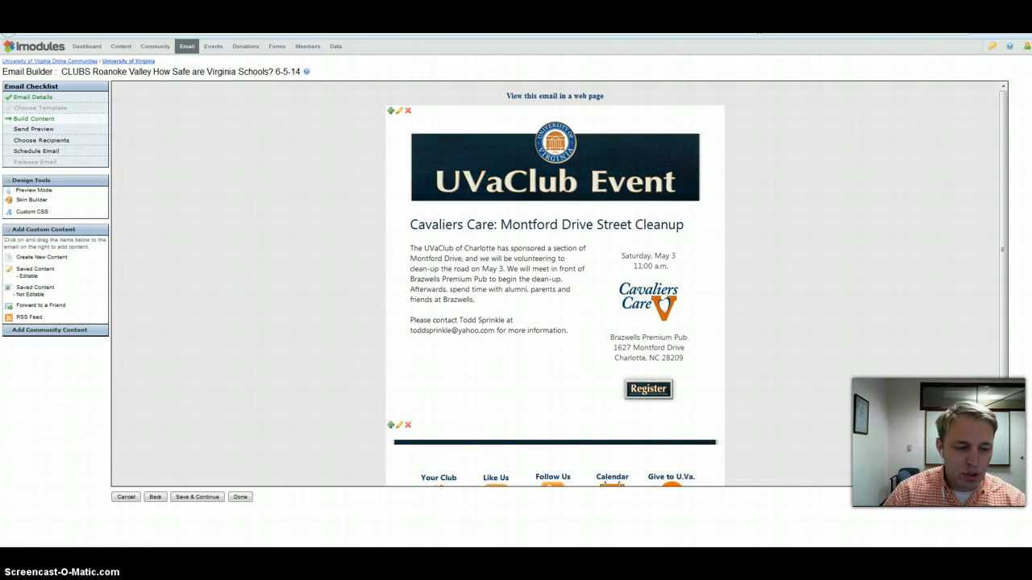
{"action": "left_click", "coordinate": [202, 518]}
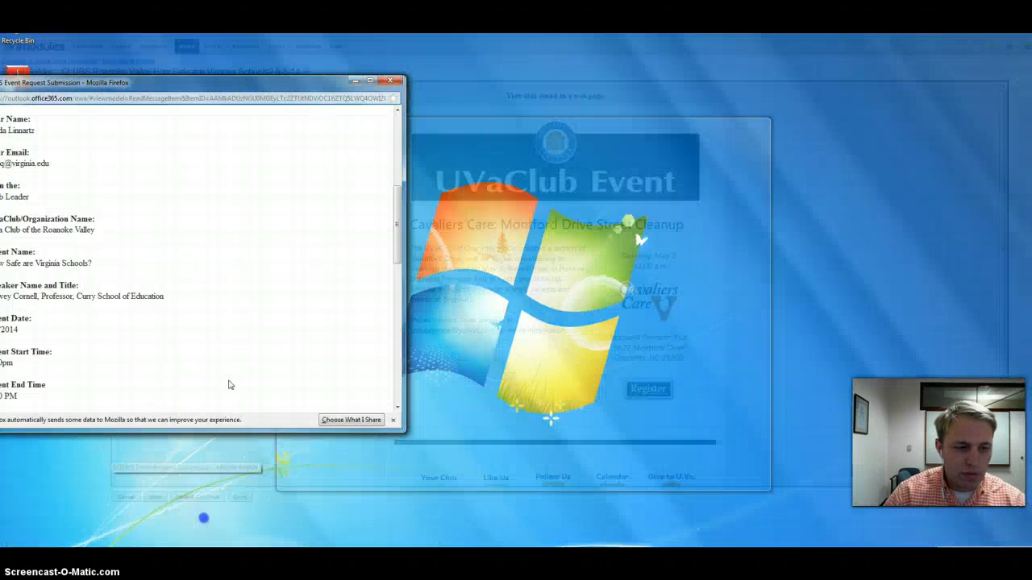
{"action": "left_click", "coordinate": [369, 80]}
{"action": "left_click", "coordinate": [157, 341]}
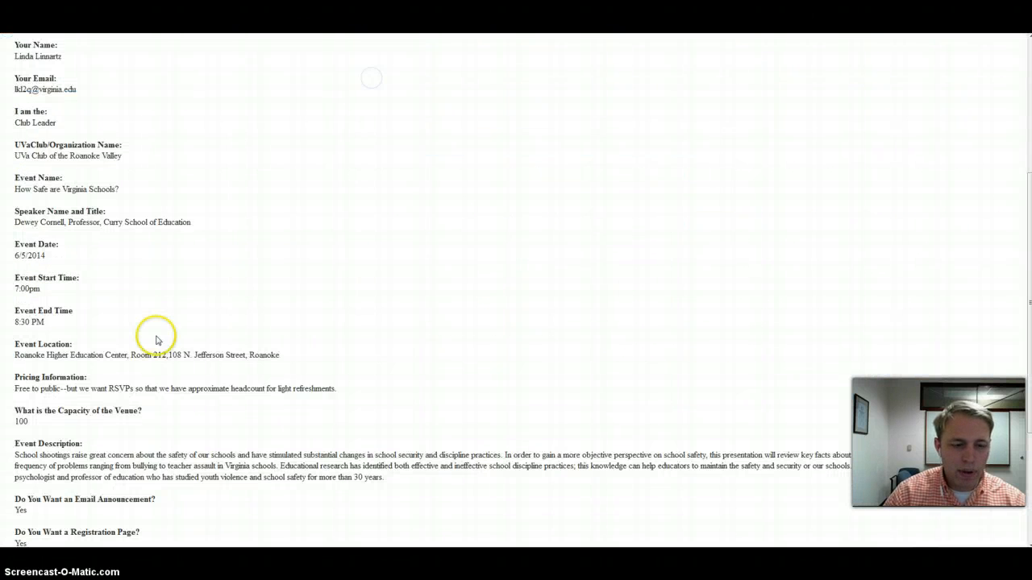
Copy the full Event Description paragraph from the event request
{"action": "left_click", "coordinate": [189, 480]}
{"action": "left_click", "coordinate": [328, 481]}
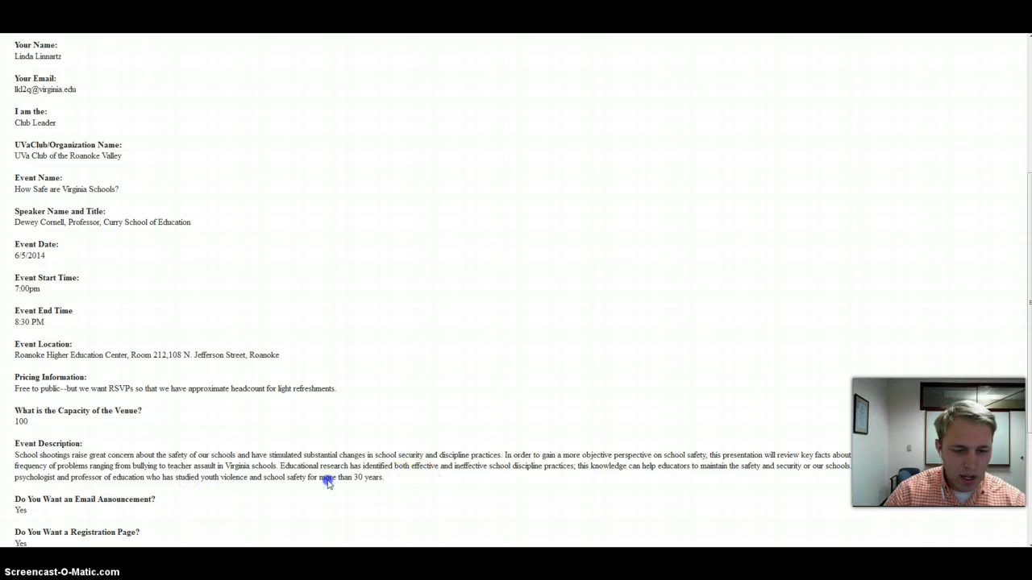
{"action": "left_click_drag", "start_coordinate": [385, 479], "coordinate": [14, 457]}
{"action": "right_click", "coordinate": [53, 458]}
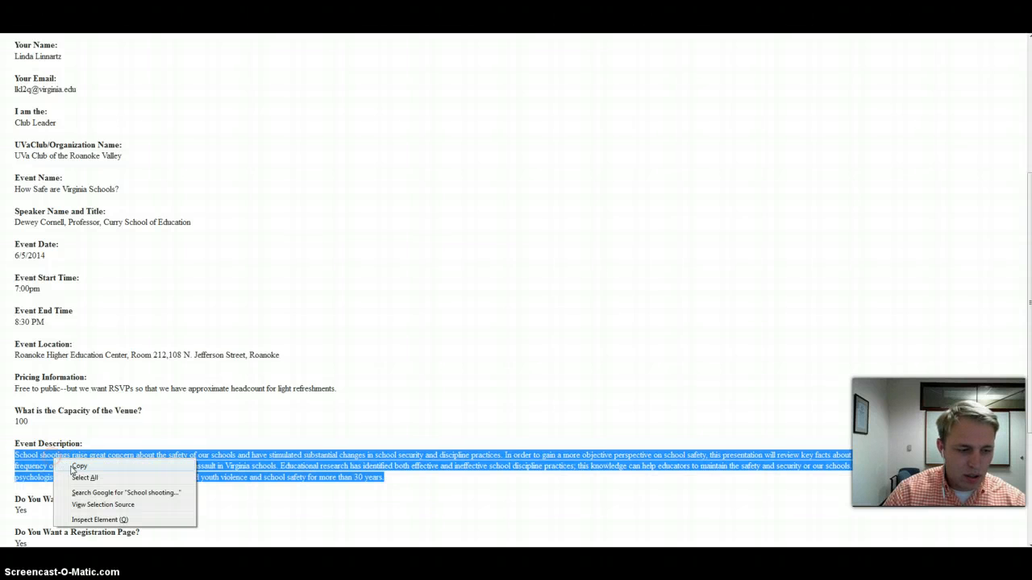
{"action": "left_click", "coordinate": [87, 469]}
{"action": "left_click", "coordinate": [152, 396]}
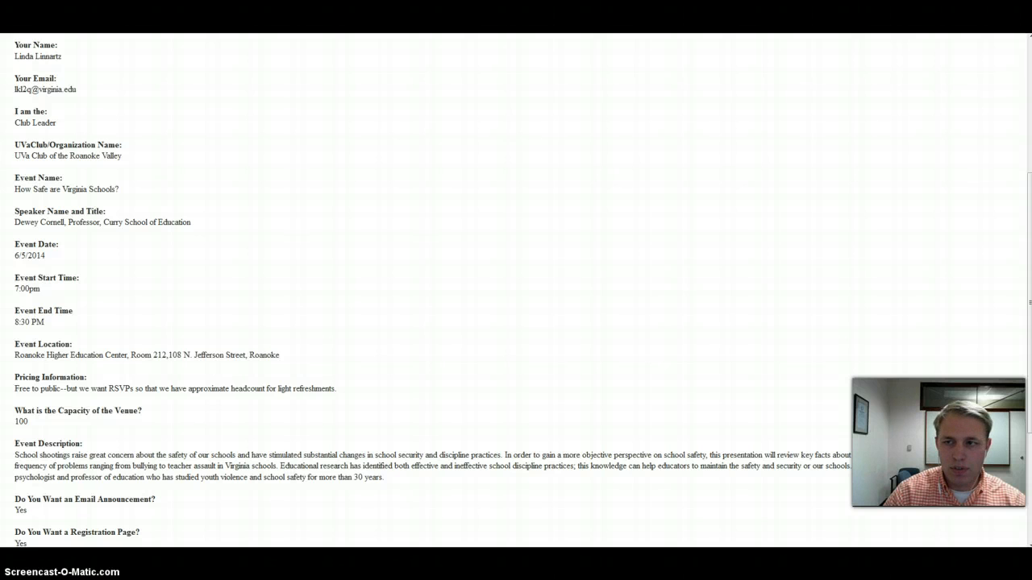
Switch to the Custom Content editor window and delete the old description after "May 3.", including the contact sentence
{"action": "key", "text": "alt+Tab"}
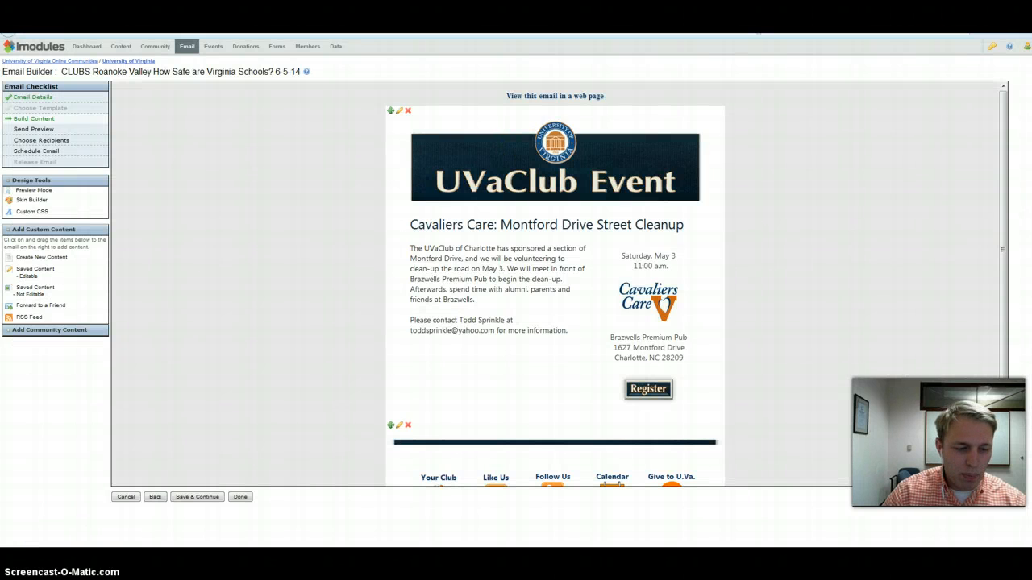
{"action": "mouse_move", "coordinate": [202, 514]}
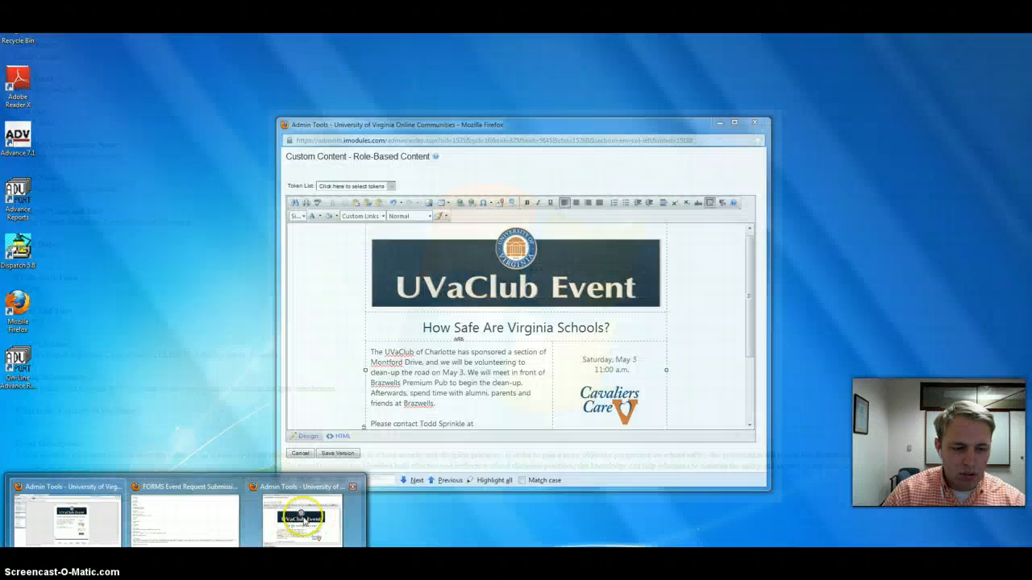
{"action": "left_click", "coordinate": [318, 515]}
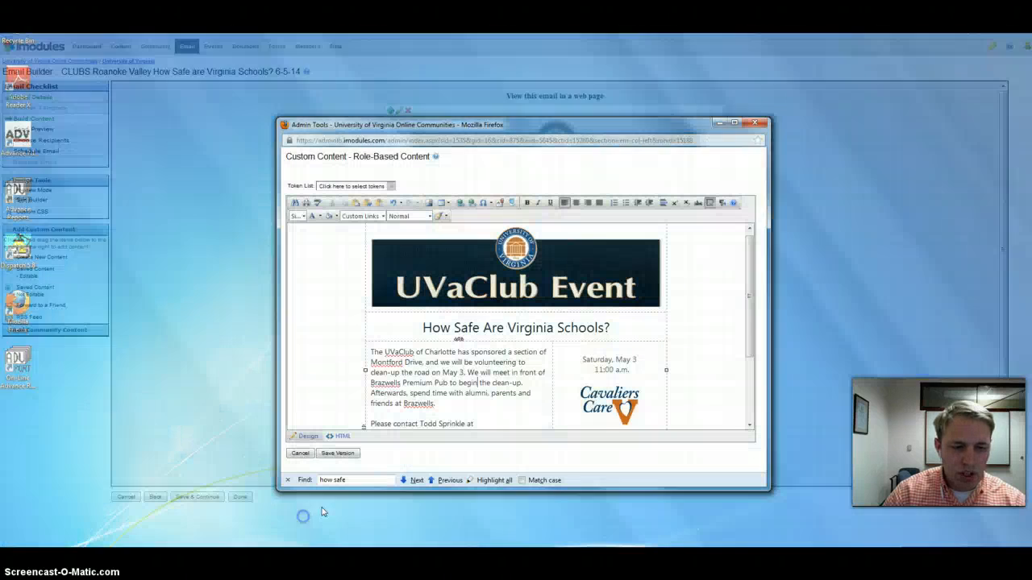
{"action": "left_click_drag", "start_coordinate": [645, 125], "coordinate": [619, 52]}
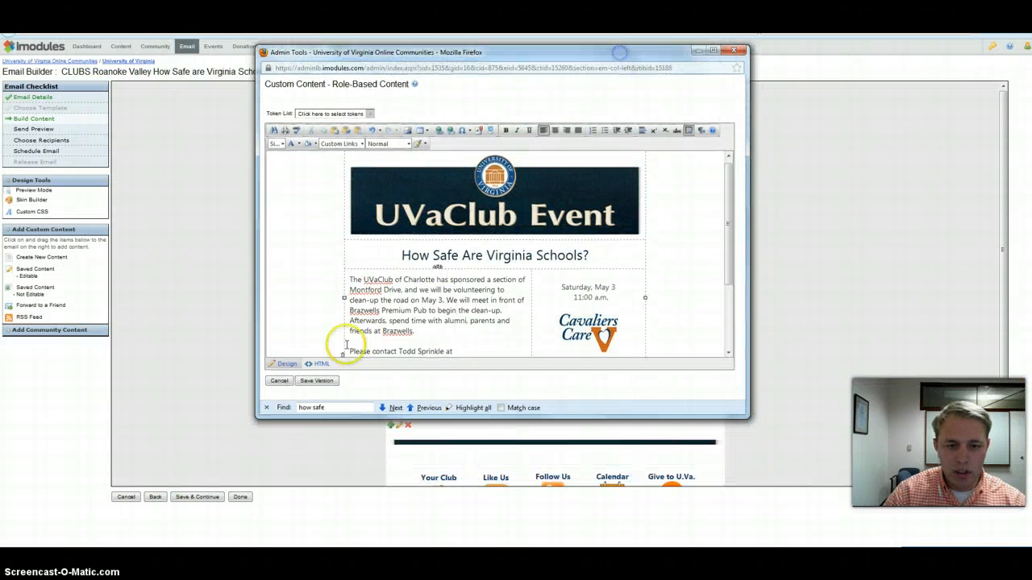
{"action": "scroll", "coordinate": [415, 307], "scroll_direction": "down", "scroll_amount": 1}
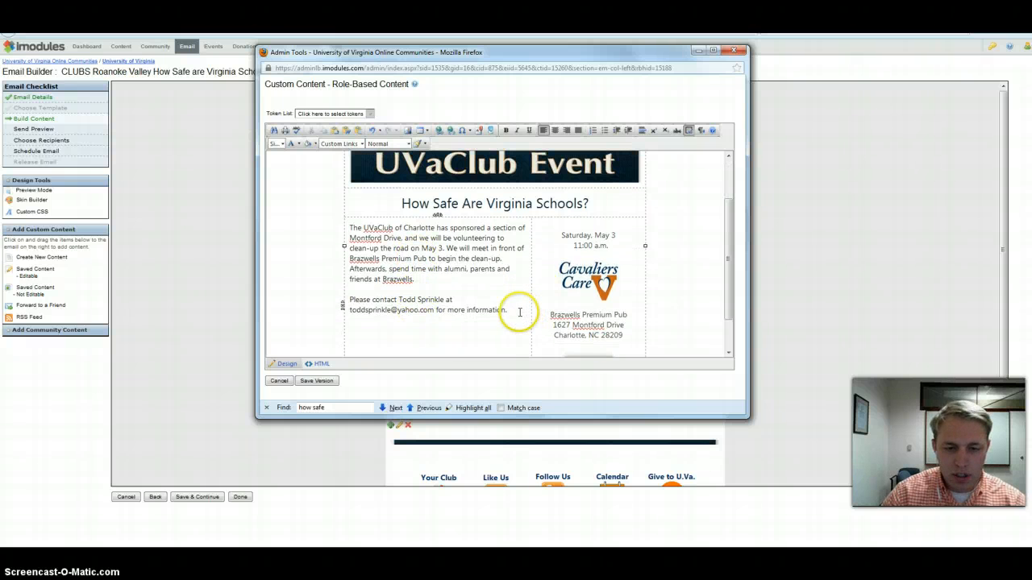
{"action": "left_click_drag", "start_coordinate": [520, 312], "coordinate": [447, 248]}
{"action": "key", "text": "Delete"}
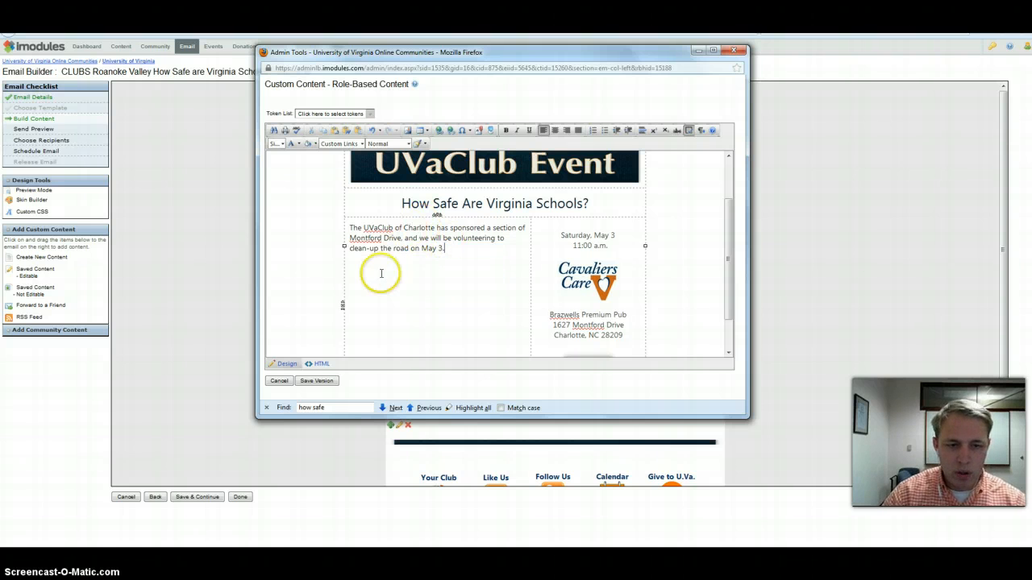
Find "the uvaclub" in the content's HTML source to locate the remaining old description
{"action": "left_click", "coordinate": [316, 363]}
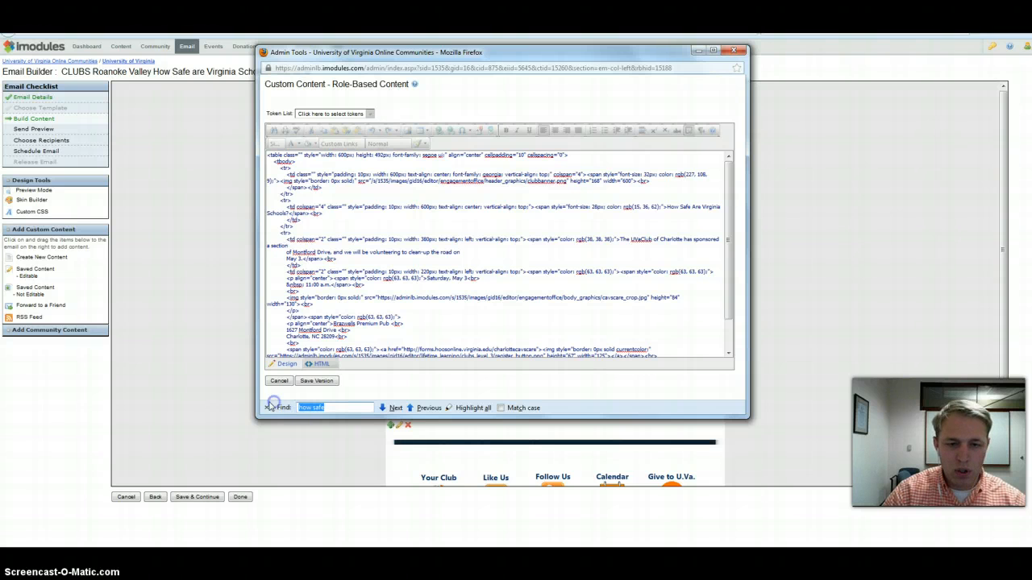
{"action": "key", "text": "BackSpace"}
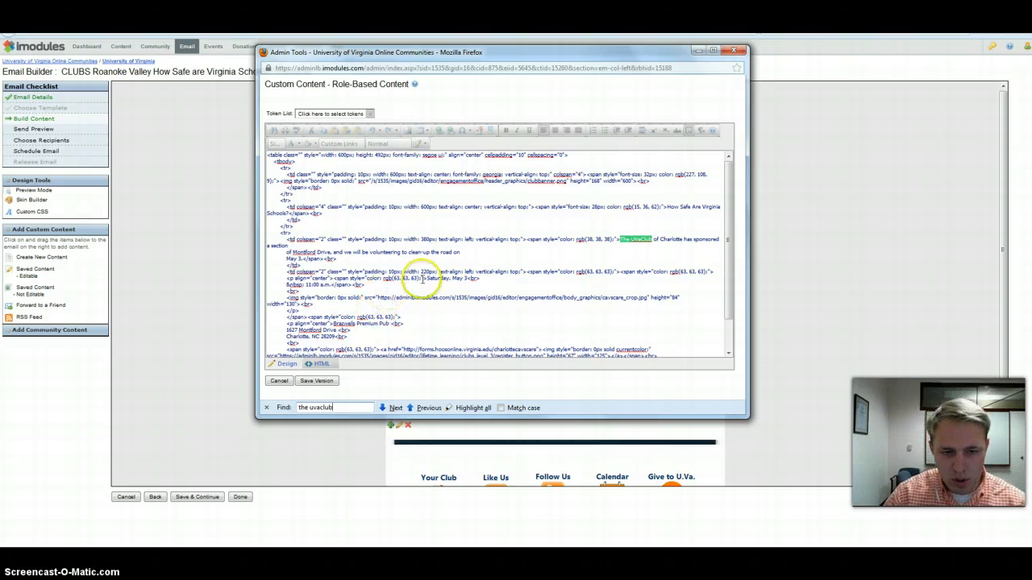
{"action": "left_click", "coordinate": [694, 240]}
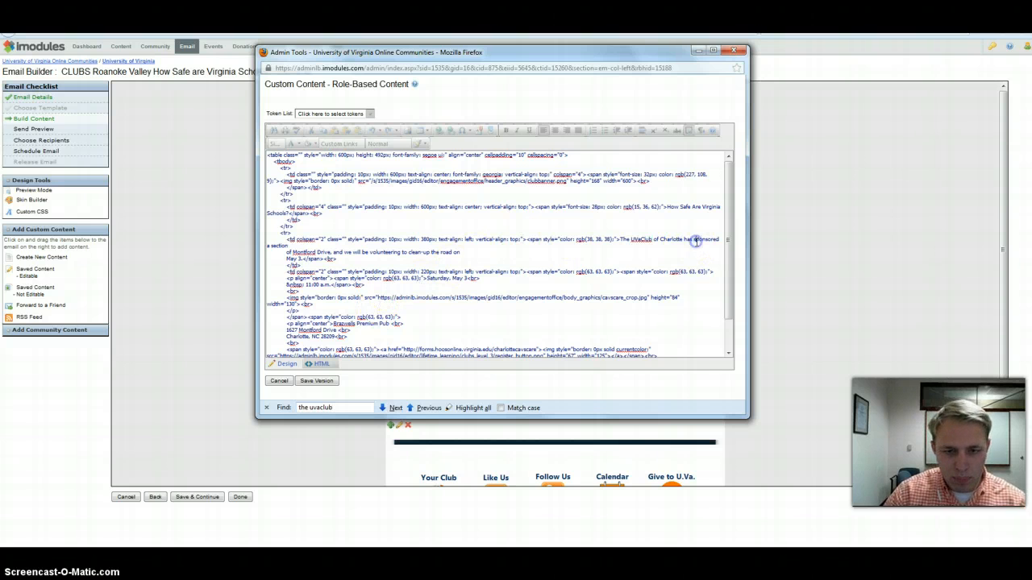
{"action": "left_click", "coordinate": [650, 240]}
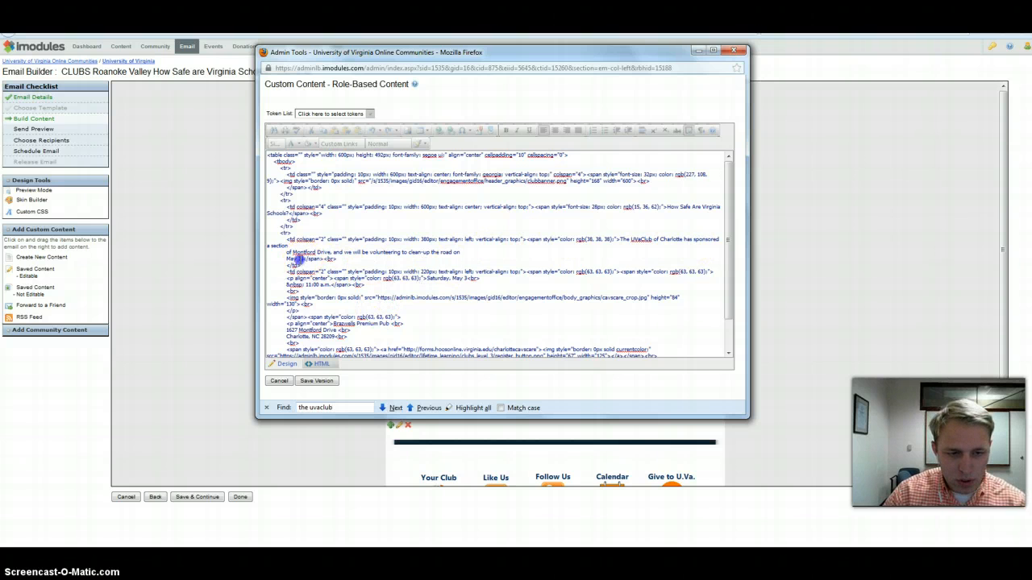
Replace the remaining old description in the HTML with the copied Event Description and return to the design view
{"action": "left_click_drag", "start_coordinate": [291, 258], "coordinate": [417, 232]}
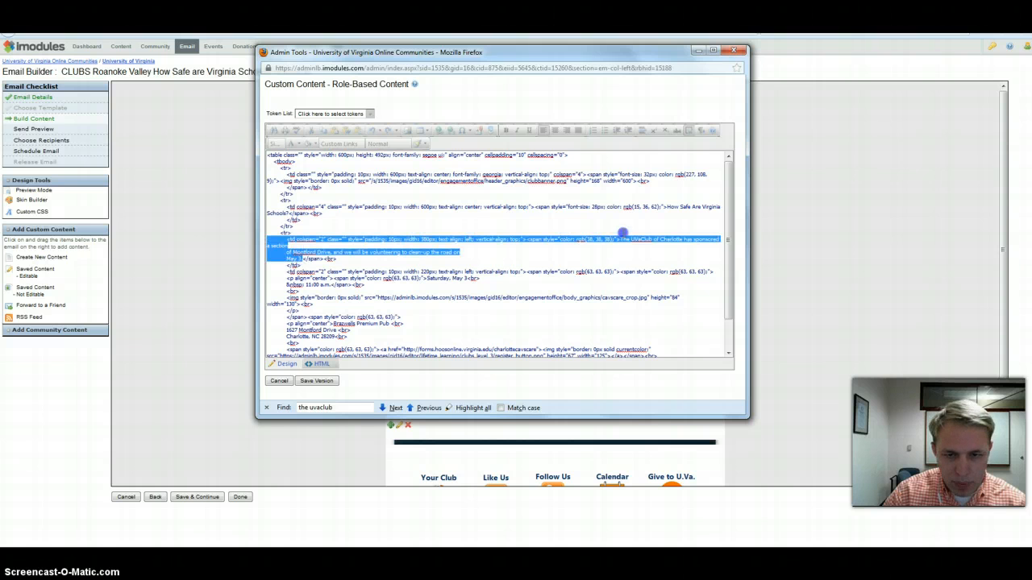
{"action": "left_click_drag", "start_coordinate": [622, 233], "coordinate": [629, 239]}
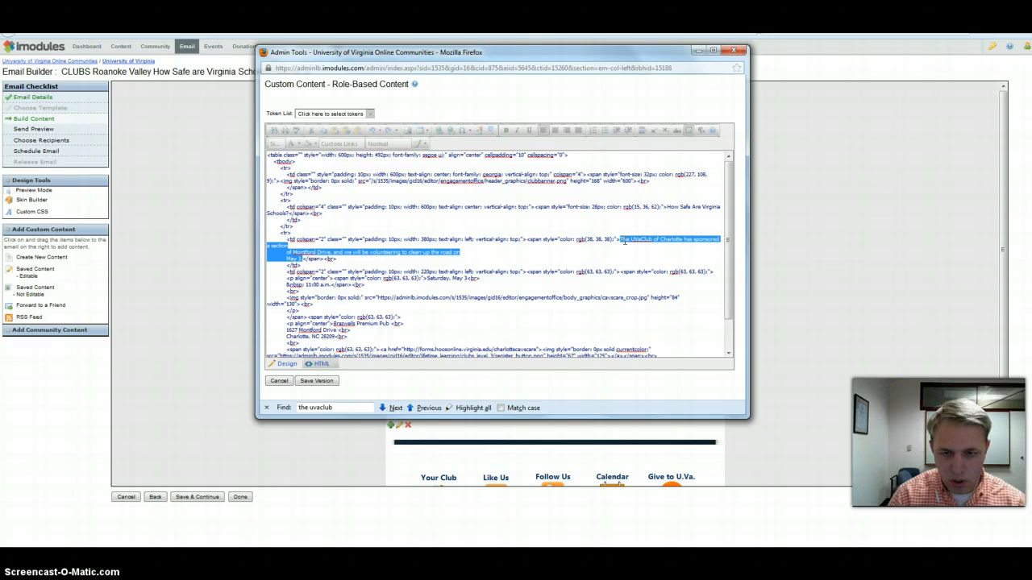
{"action": "key", "text": "Delete"}
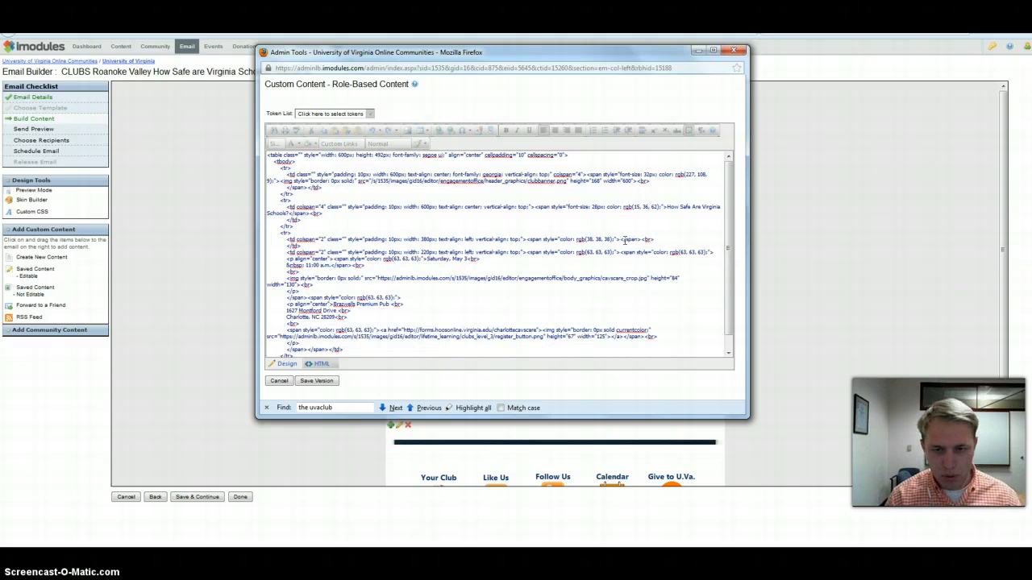
{"action": "key", "text": "ctrl+v"}
{"action": "left_click", "coordinate": [281, 364]}
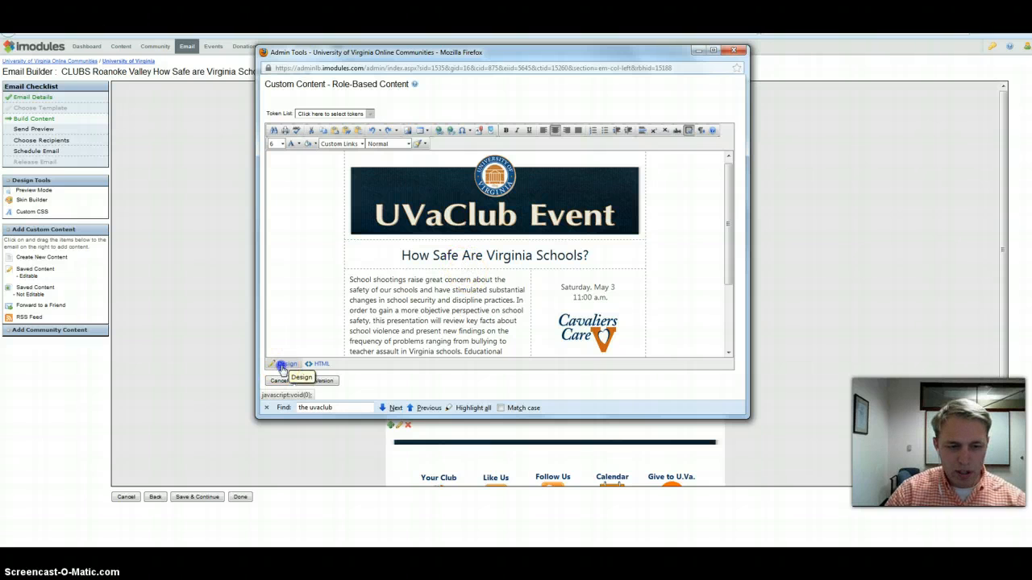
Split the description's final sentence about the speaker into its own paragraph, separated by a blank line
{"action": "scroll", "coordinate": [399, 299], "scroll_direction": "down", "scroll_amount": 2}
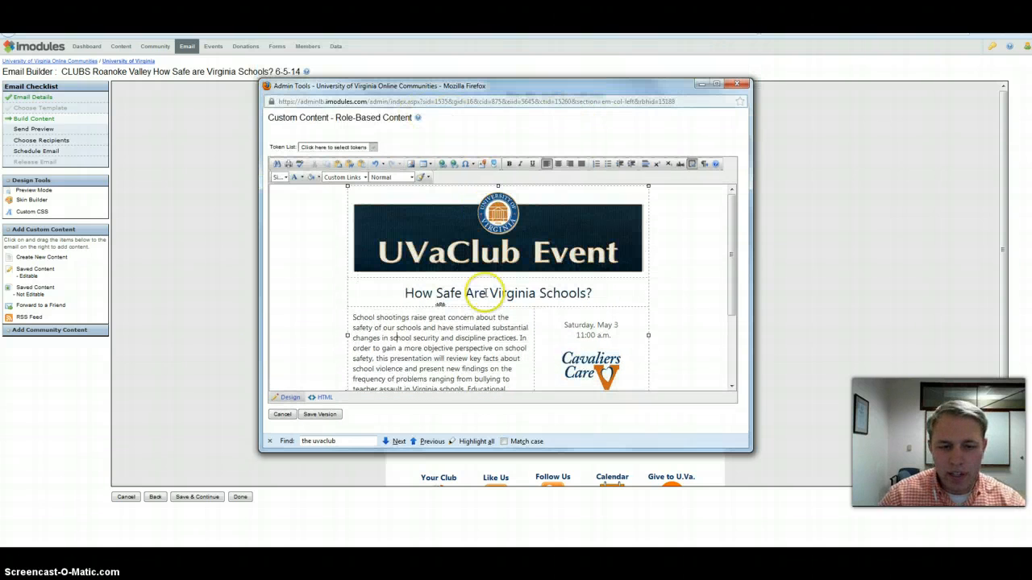
{"action": "left_click", "coordinate": [488, 324]}
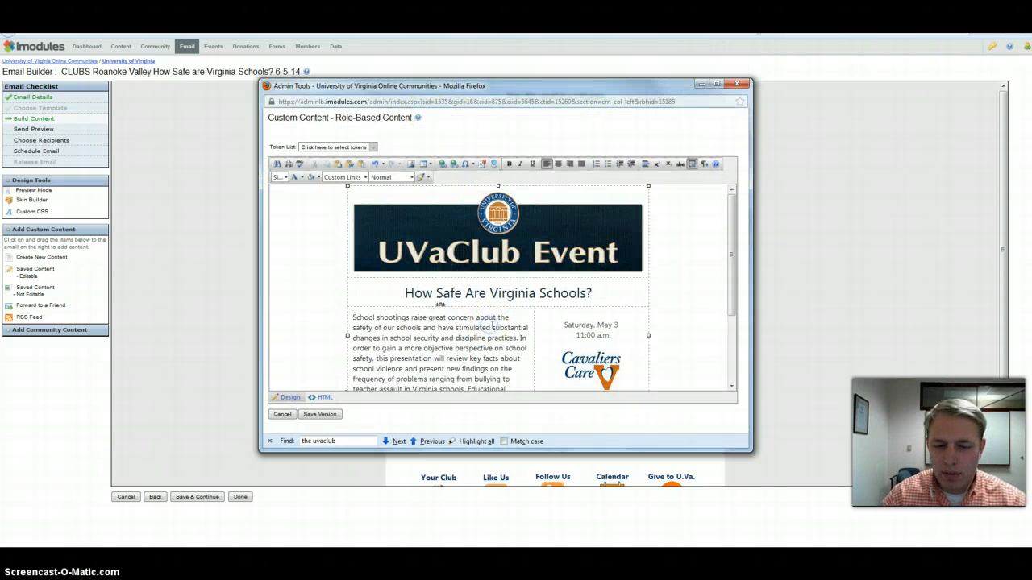
{"action": "scroll", "coordinate": [493, 324], "scroll_direction": "down", "scroll_amount": 3}
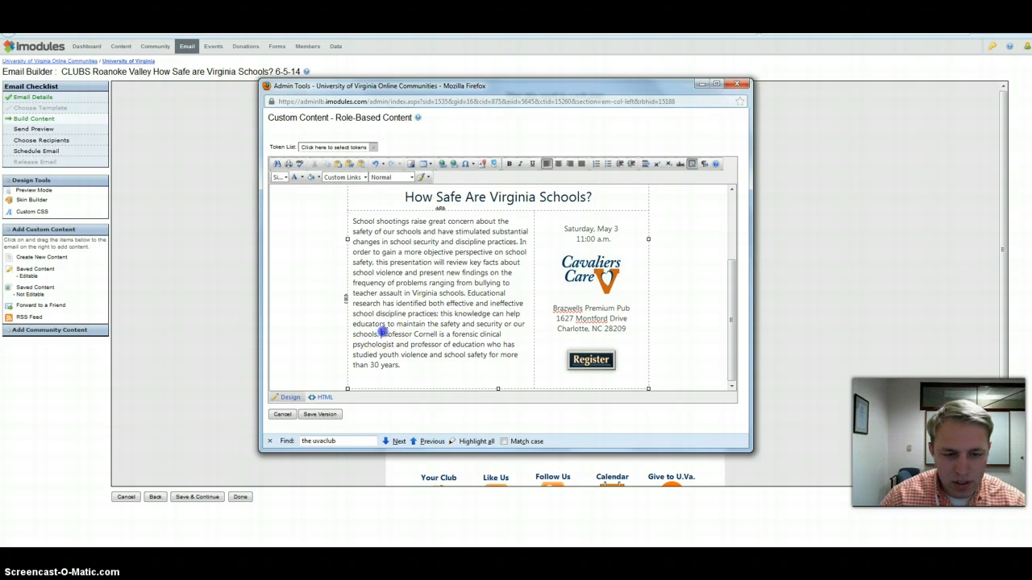
{"action": "key", "text": "Return"}
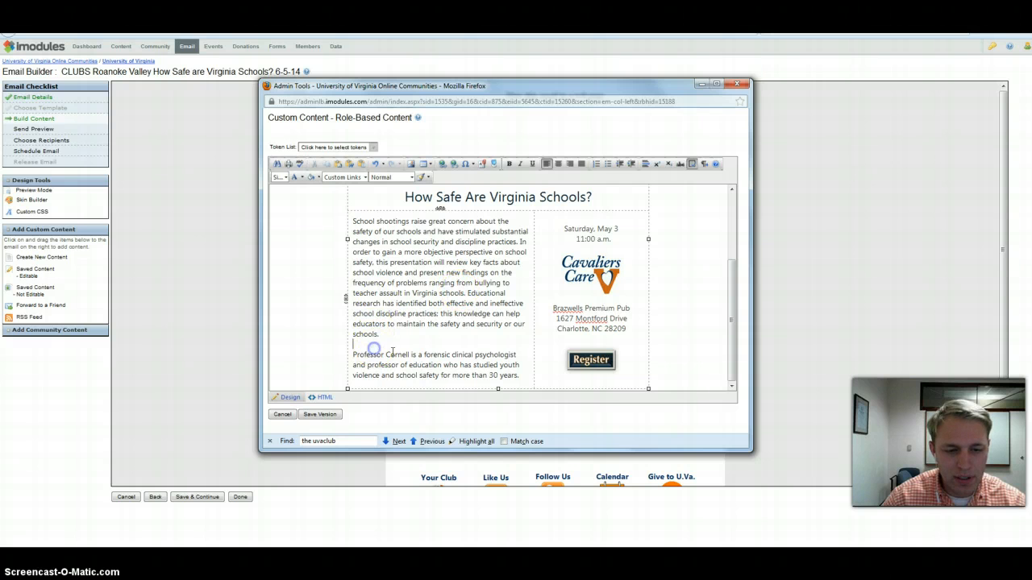
Add the closing line "We look forward to seeing you there." below the speaker paragraph and insert blank lines above it
{"action": "left_click", "coordinate": [520, 376]}
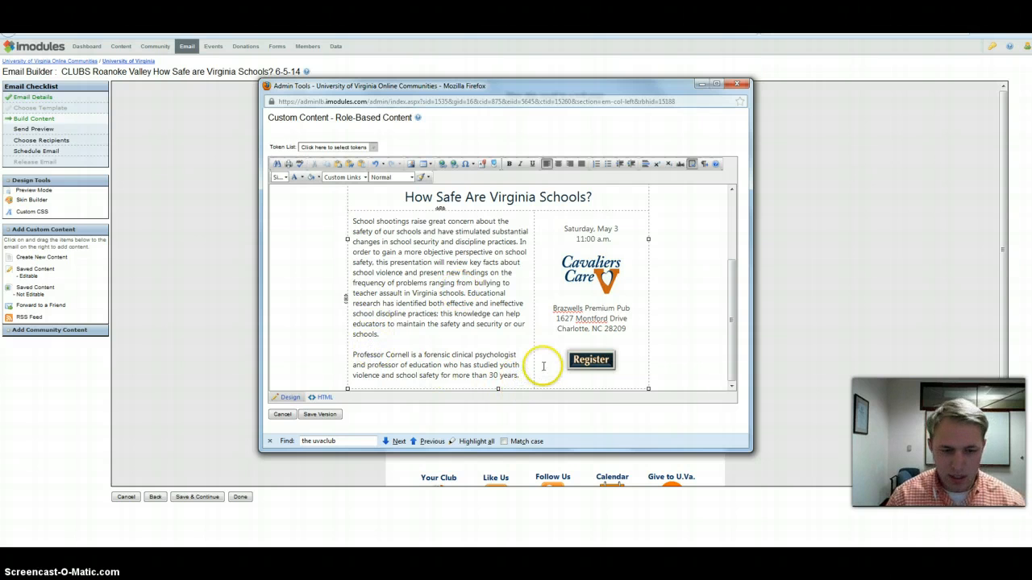
{"action": "key", "text": "Return"}
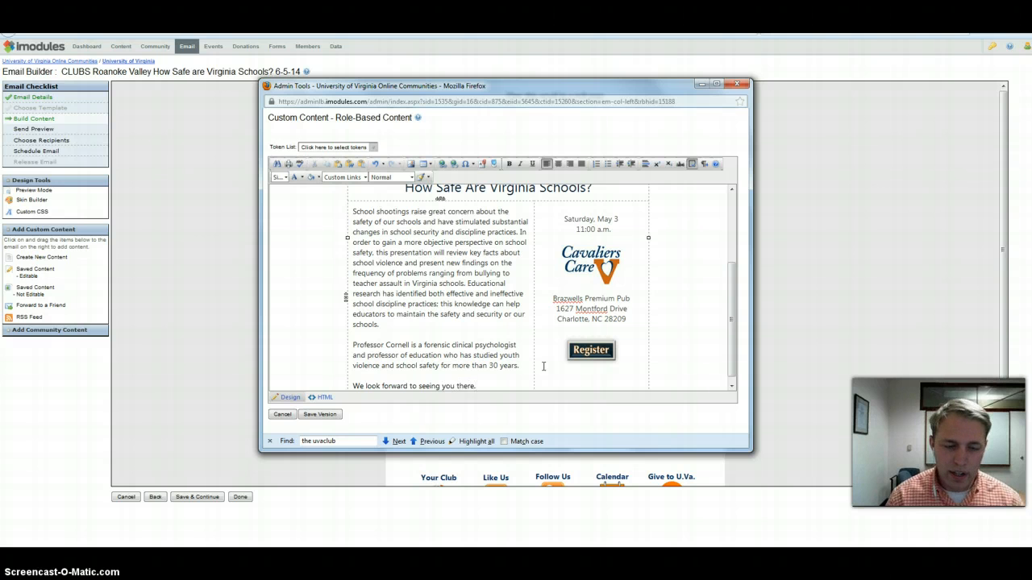
{"action": "key", "text": "Return"}
{"action": "key", "text": "Return"}
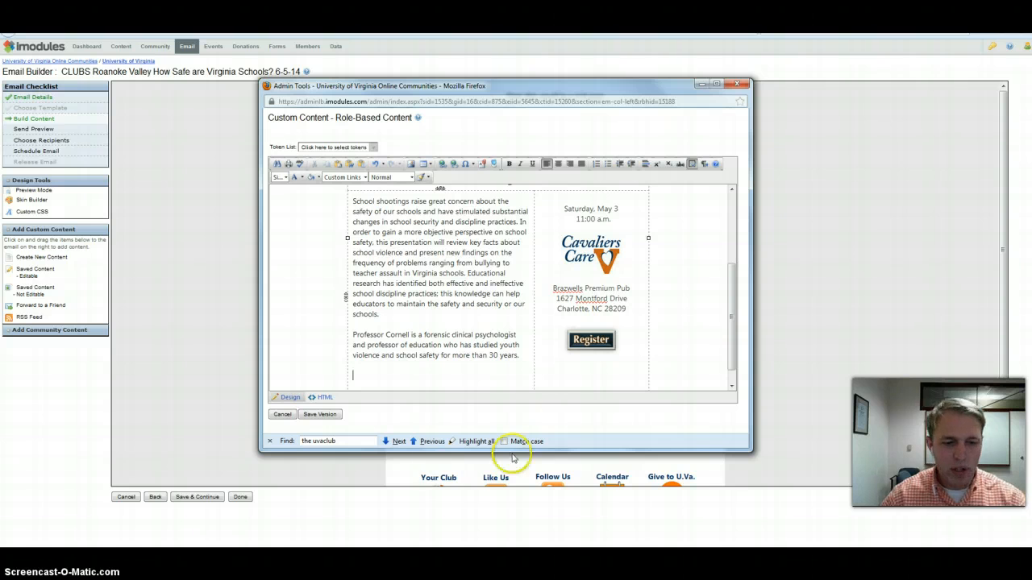
Switch to the event request window and copy the Event Contact Person's name
{"action": "left_click", "coordinate": [181, 556]}
{"action": "left_click", "coordinate": [182, 556]}
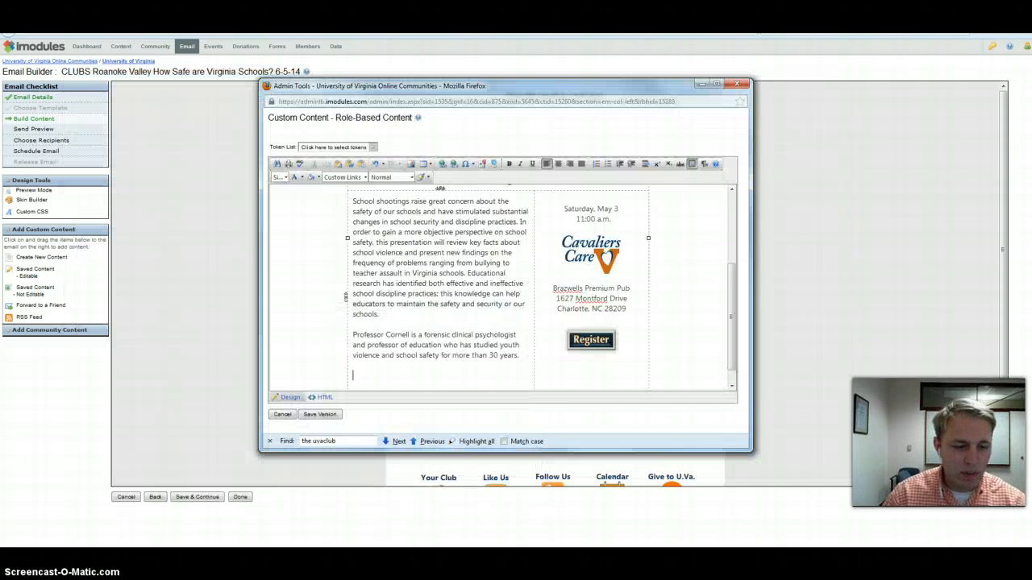
{"action": "mouse_move", "coordinate": [181, 556]}
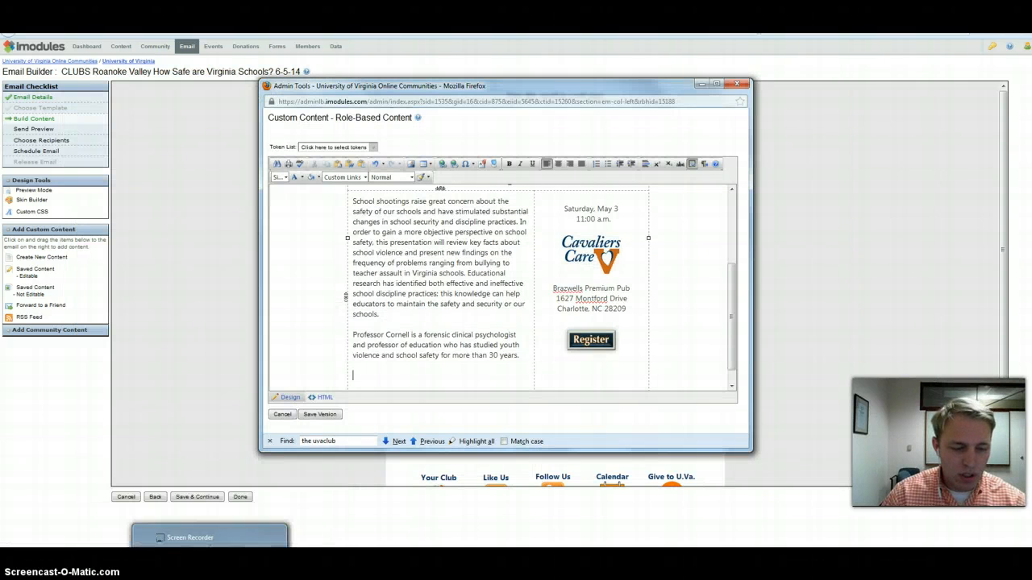
{"action": "left_click", "coordinate": [194, 528]}
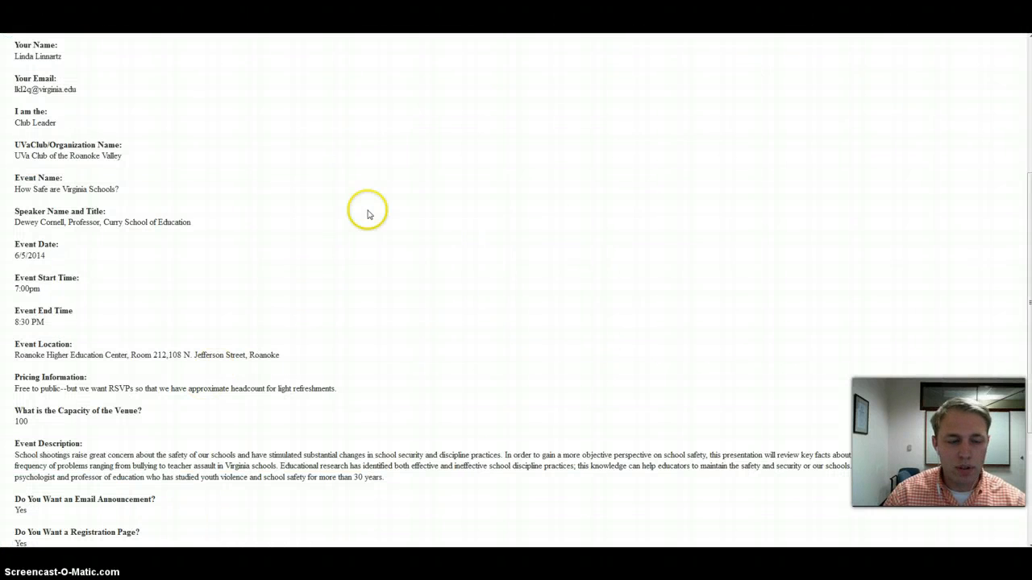
{"action": "scroll", "coordinate": [363, 214], "scroll_direction": "down", "scroll_amount": 5}
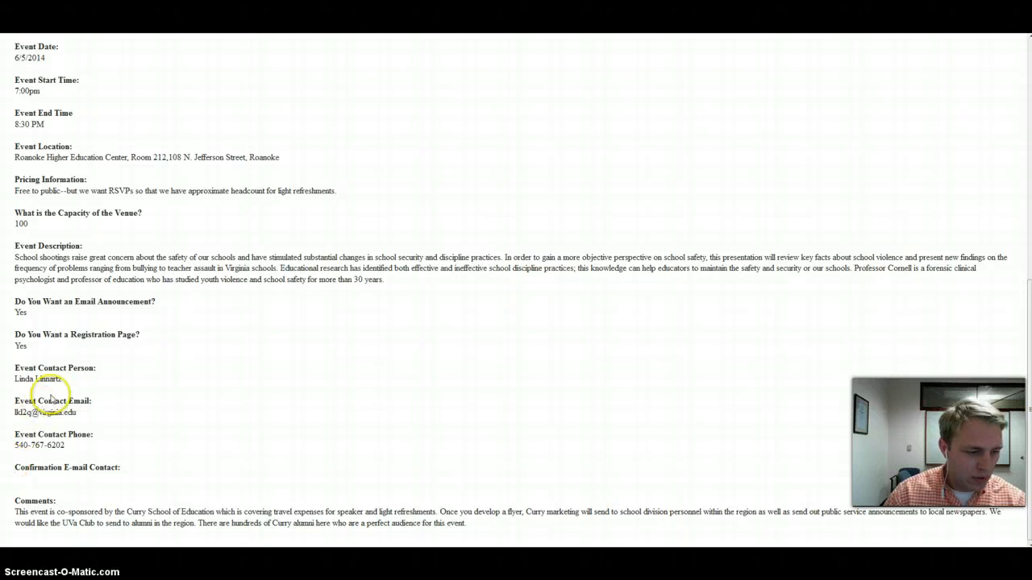
{"action": "left_click_drag", "start_coordinate": [63, 379], "coordinate": [16, 384]}
{"action": "key", "text": "ctrl+c"}
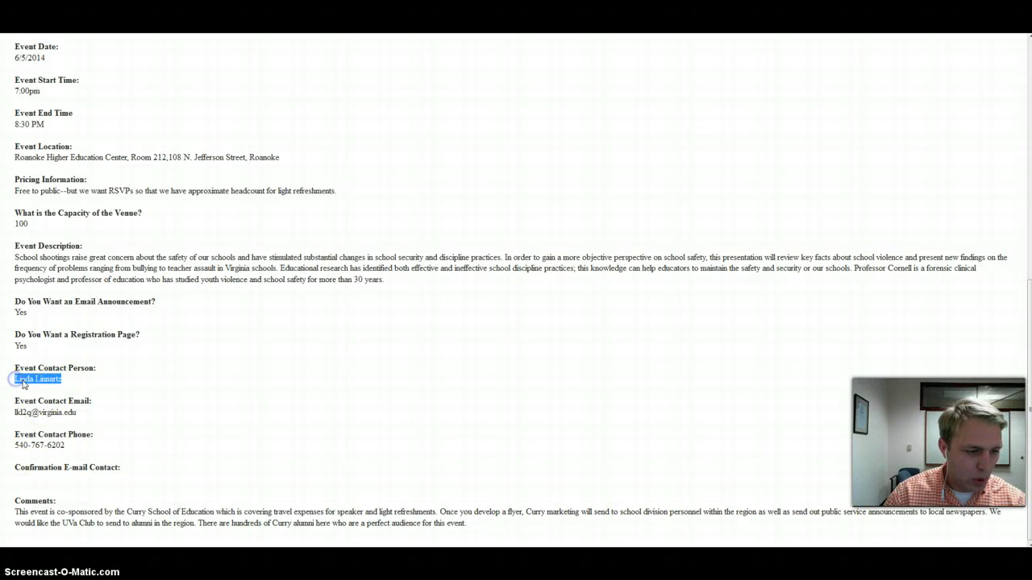
{"action": "right_click", "coordinate": [33, 379]}
{"action": "left_click", "coordinate": [54, 392]}
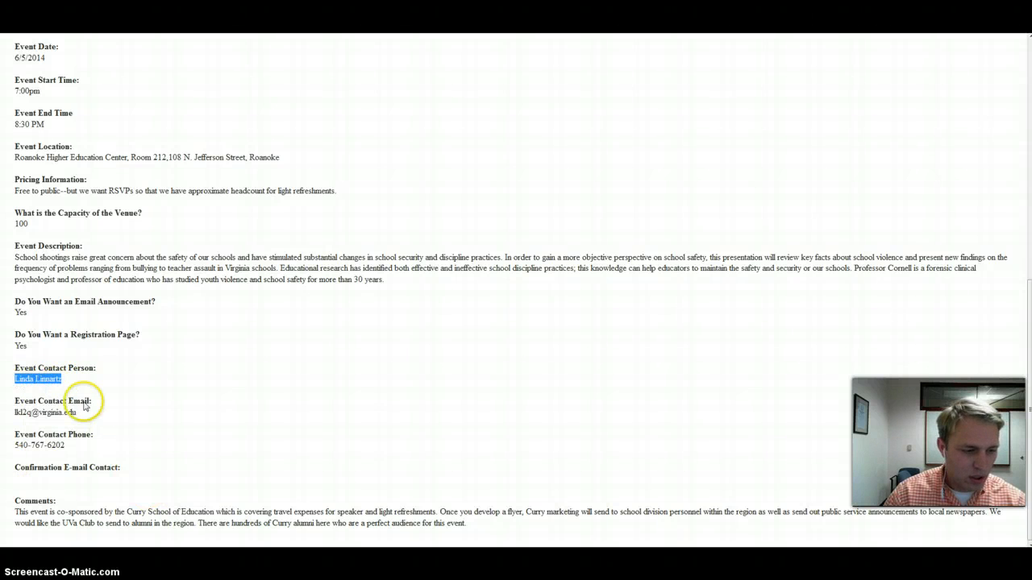
Switch to the empty Notepad document and paste the contact person's name
{"action": "mouse_move", "coordinate": [213, 577]}
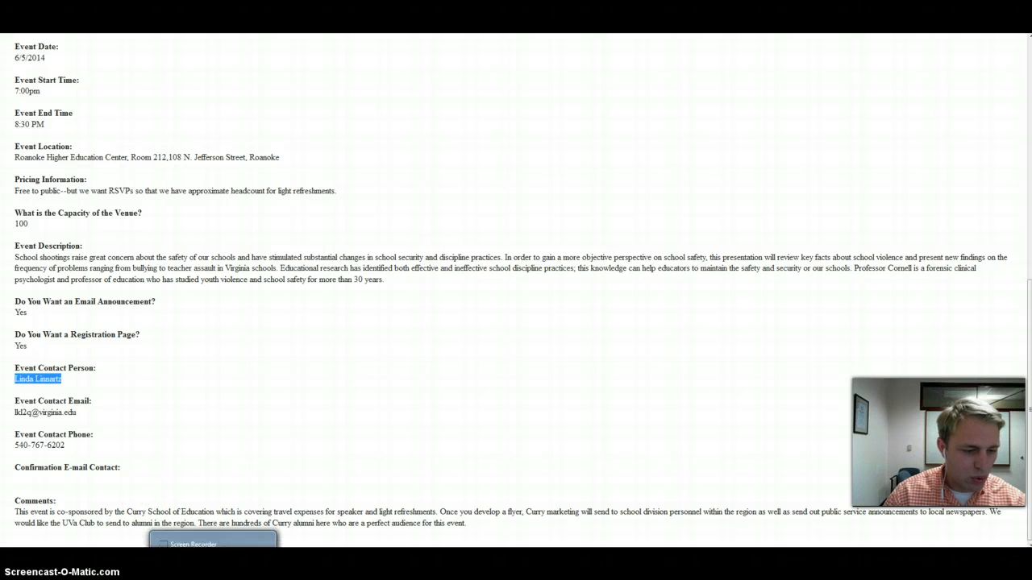
{"action": "left_click", "coordinate": [179, 564]}
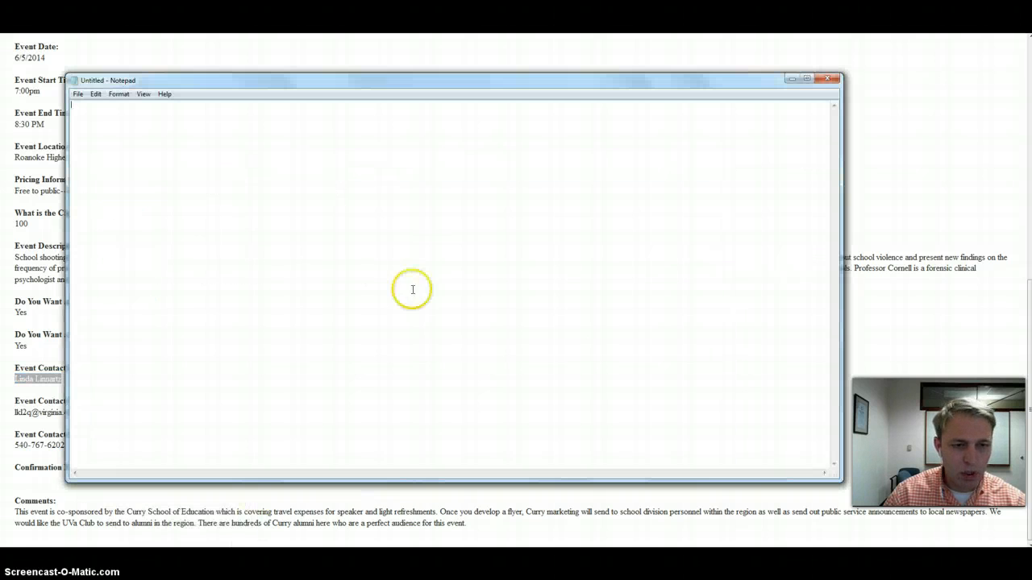
{"action": "key", "text": "ctrl+v"}
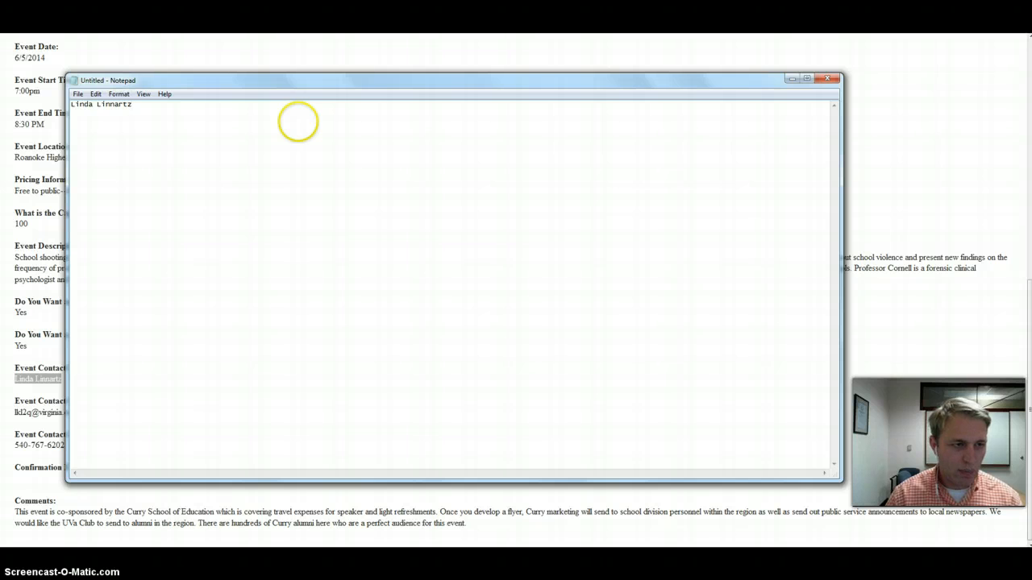
Copy the Event Contact Email from the event request and paste it below the name in Notepad
{"action": "left_click", "coordinate": [51, 270]}
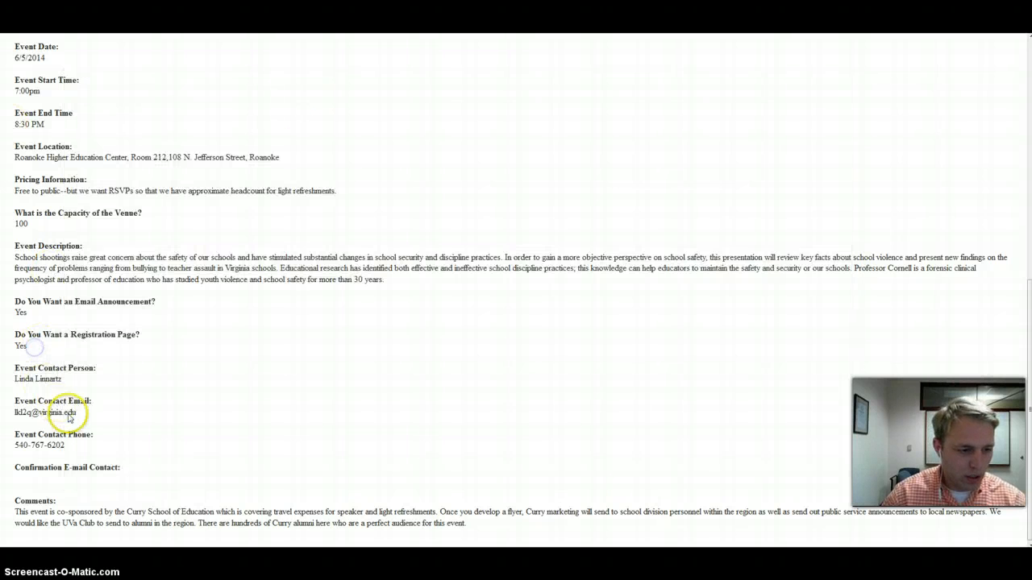
{"action": "left_click_drag", "start_coordinate": [85, 415], "coordinate": [24, 418]}
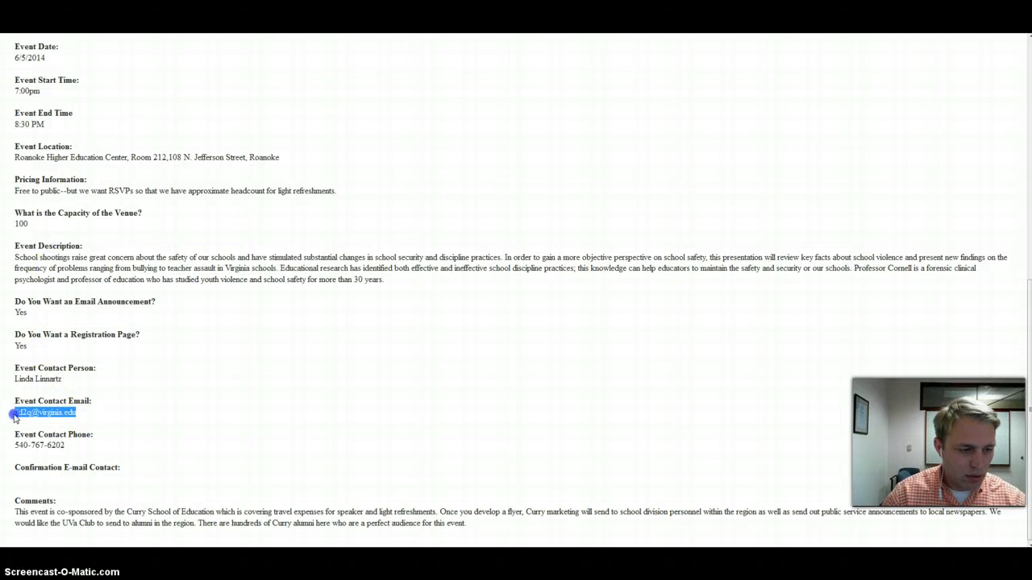
{"action": "right_click", "coordinate": [15, 417]}
{"action": "left_click", "coordinate": [40, 423]}
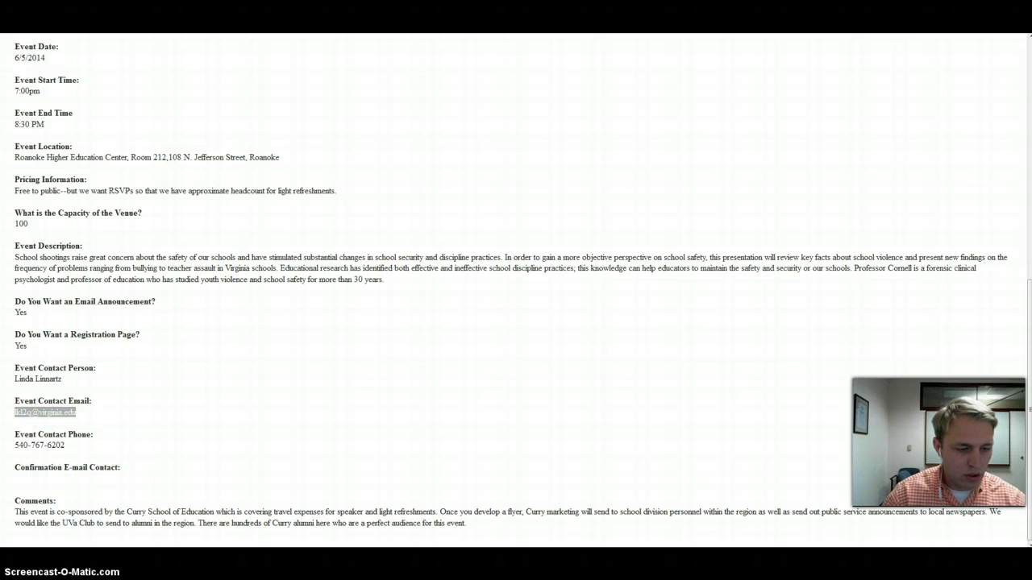
{"action": "key", "text": "alt+Tab"}
{"action": "key", "text": "ctrl+v"}
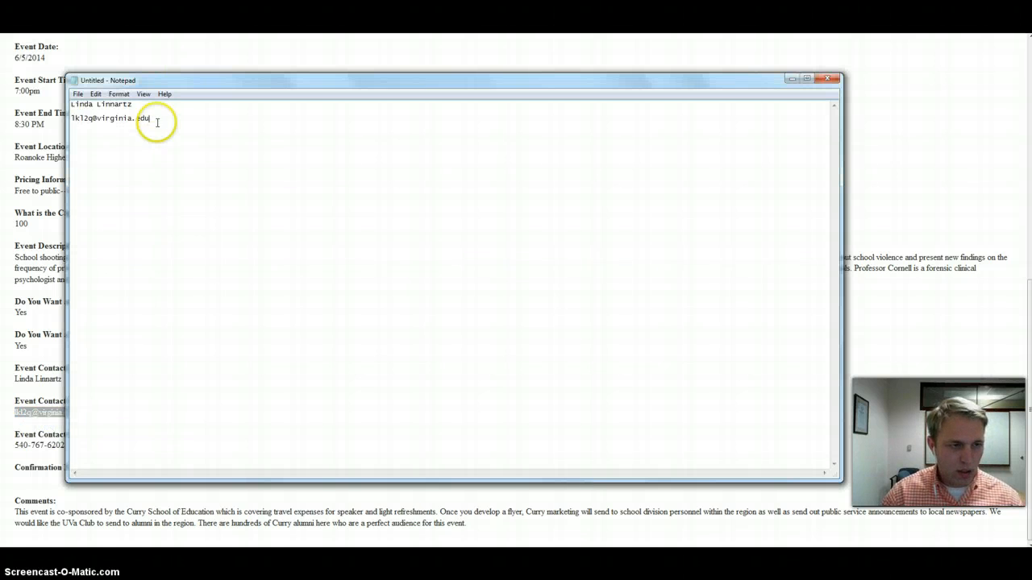
Copy the contact's name and email from the Notepad document and switch back to the email editor window
{"action": "left_click_drag", "start_coordinate": [151, 120], "coordinate": [46, 104]}
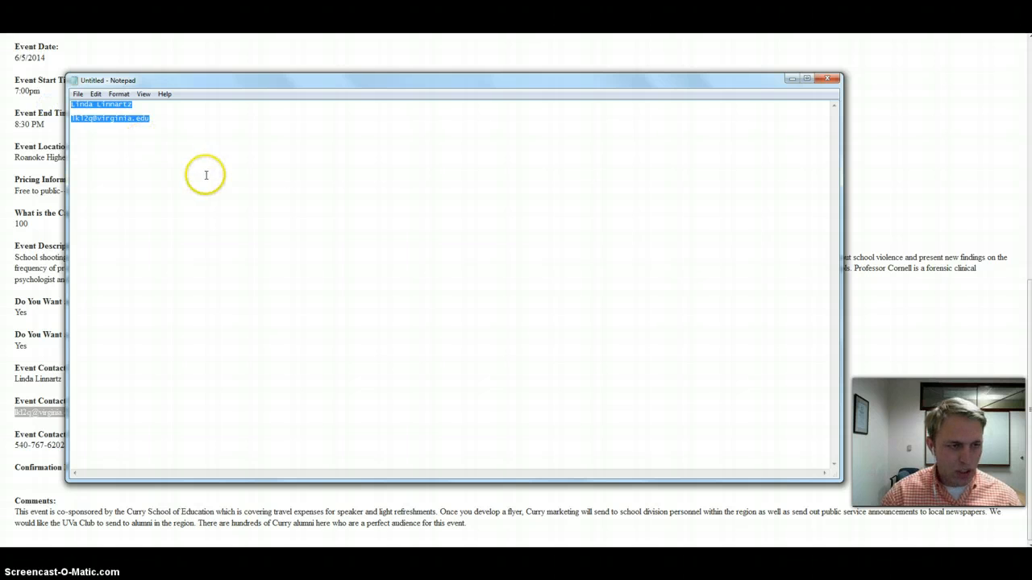
{"action": "left_click", "coordinate": [39, 232]}
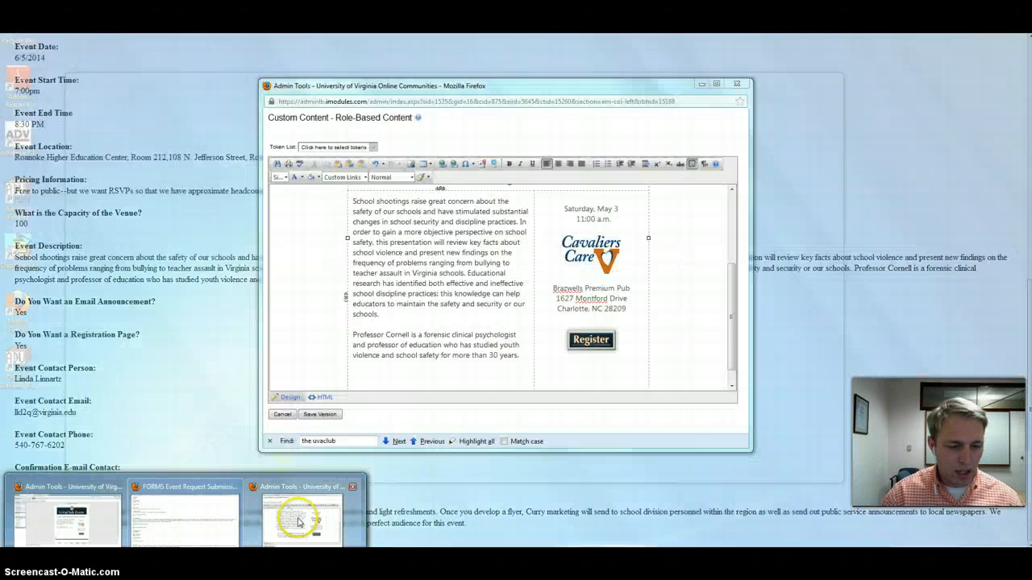
{"action": "left_click", "coordinate": [295, 521]}
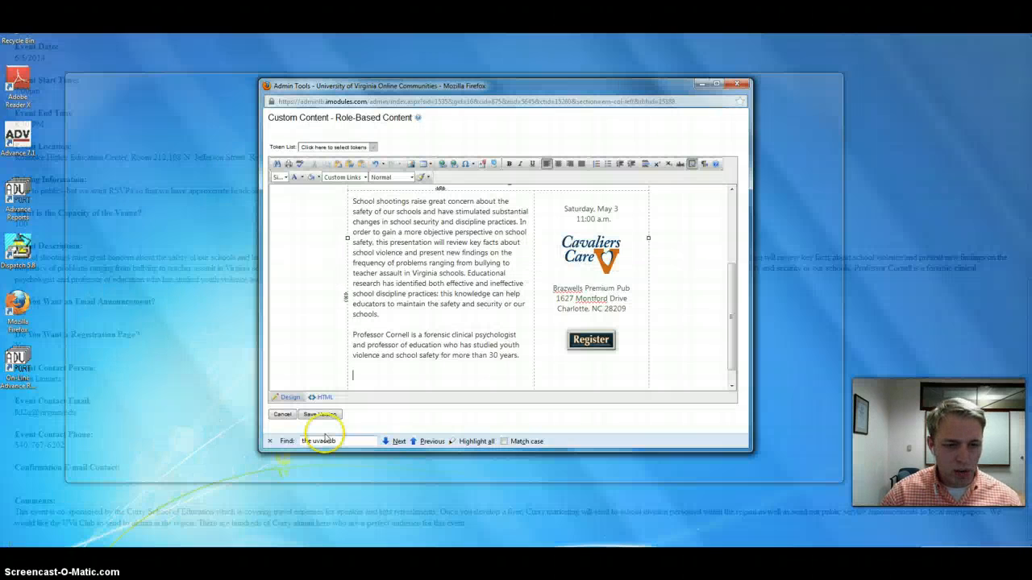
Add "Questions?" above the closing line and locate it in the HTML source by searching for "questions"
{"action": "left_click", "coordinate": [368, 373]}
{"action": "scroll", "coordinate": [377, 363], "scroll_direction": "down", "scroll_amount": 1}
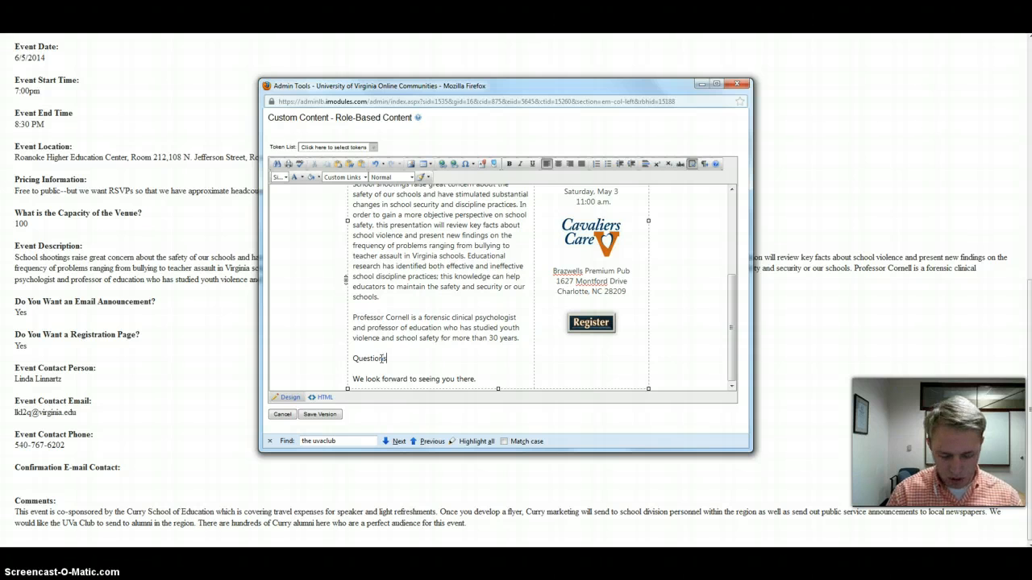
{"action": "left_click", "coordinate": [324, 397]}
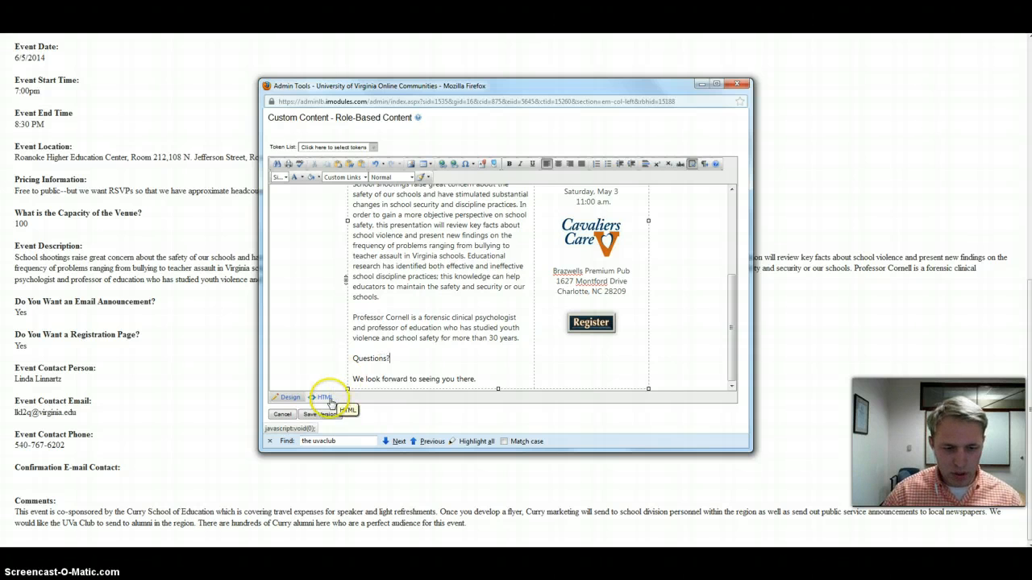
{"action": "left_click_drag", "start_coordinate": [343, 441], "coordinate": [298, 440]}
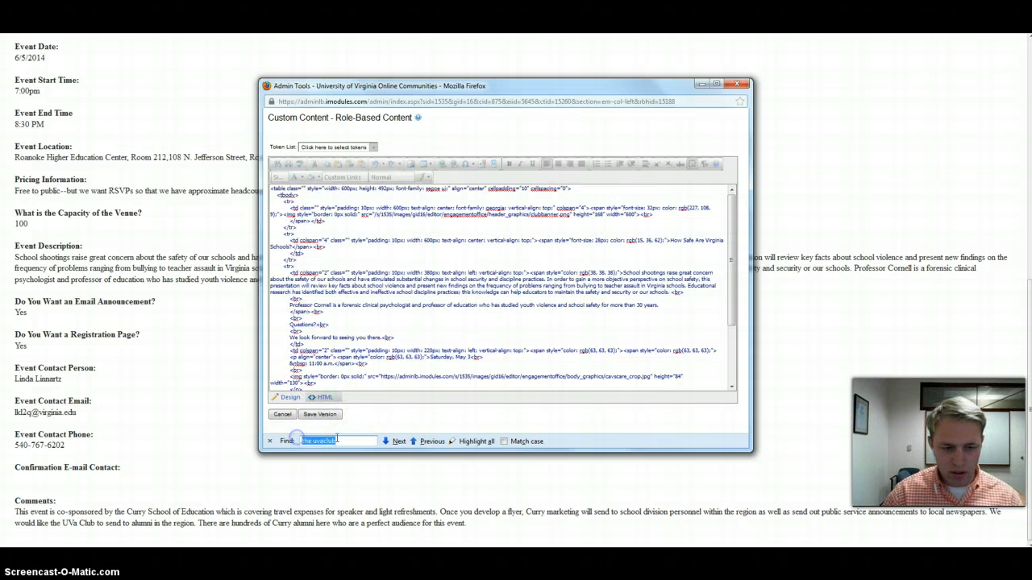
{"action": "type", "text": "questions"}
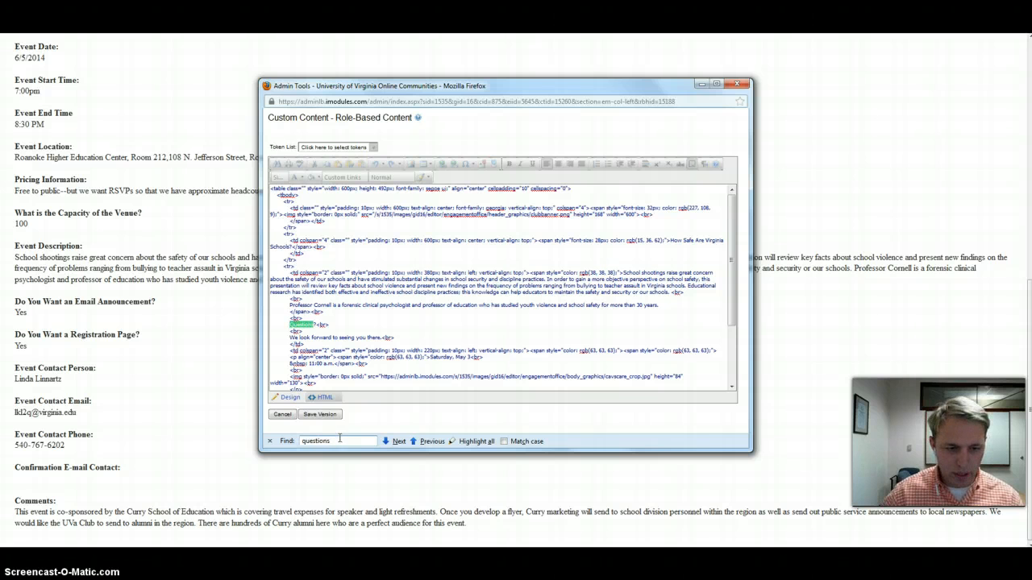
Paste the copied contact name and email directly after "Questions?" in the HTML source
{"action": "left_click_drag", "start_coordinate": [317, 325], "coordinate": [382, 325]}
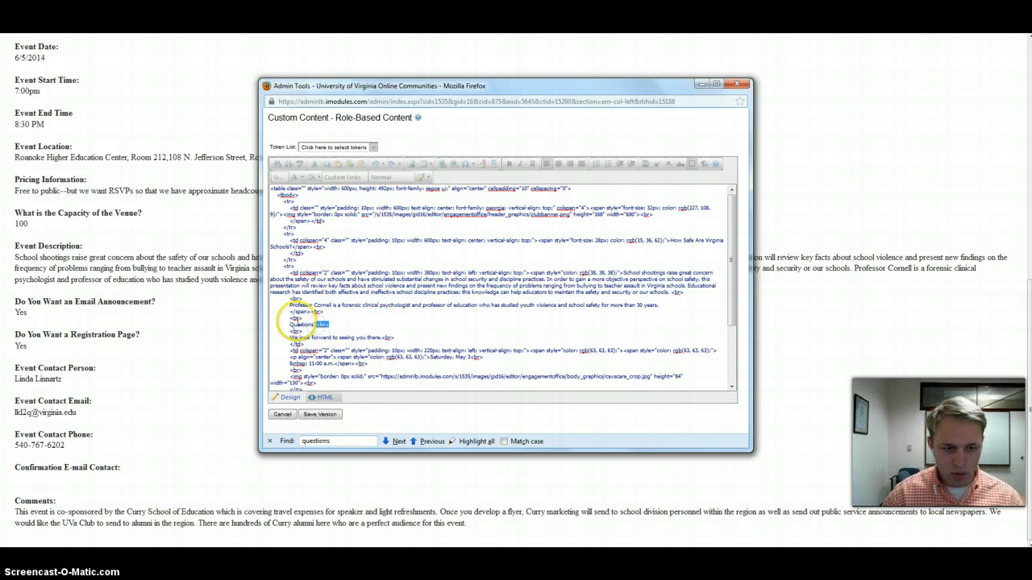
{"action": "left_click", "coordinate": [317, 324]}
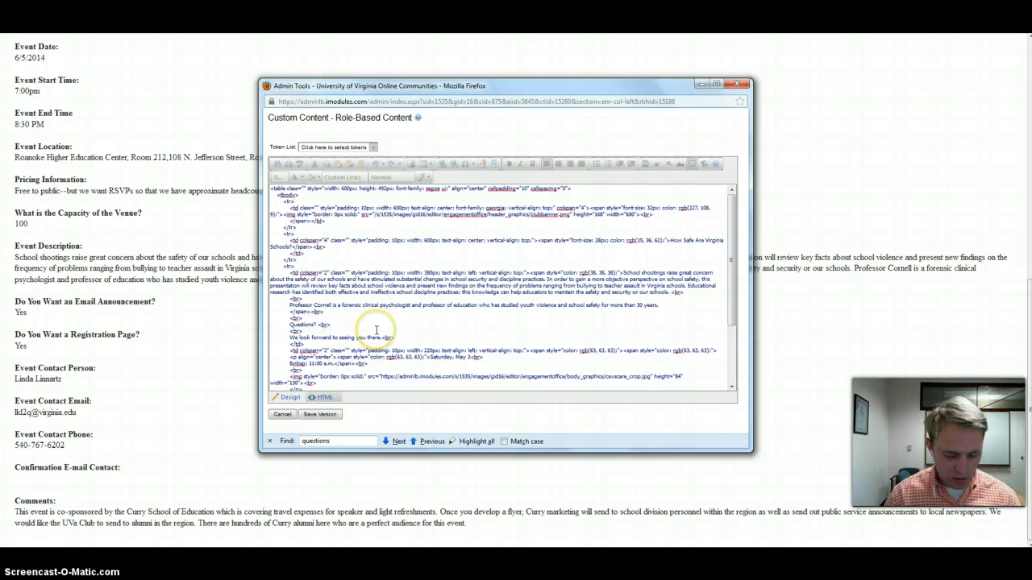
{"action": "key", "text": "ctrl+v"}
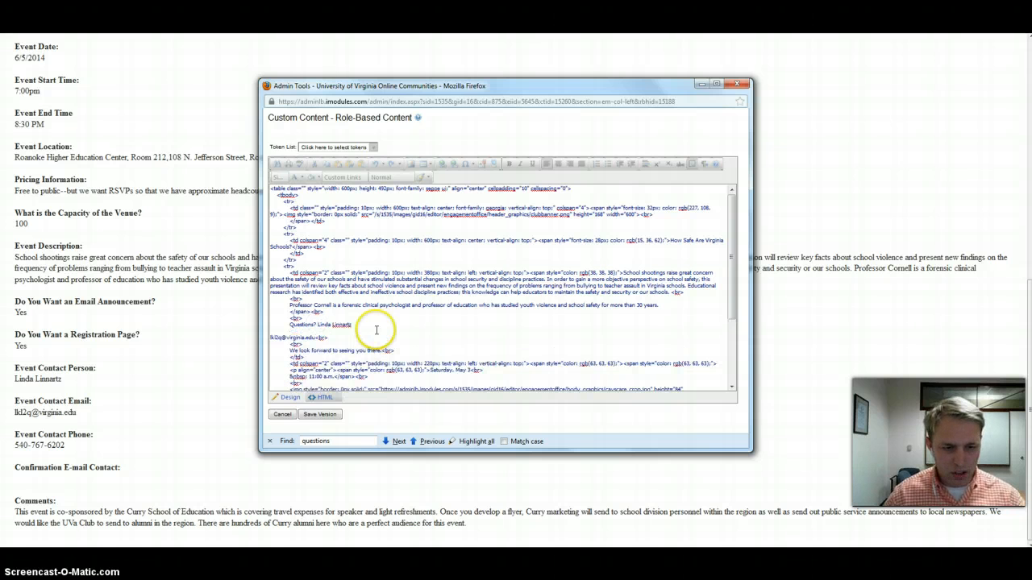
In the design view, insert "Contact" before the contact's name, put the email in parentheses and end the line with a period
{"action": "left_click", "coordinate": [284, 397]}
{"action": "left_click", "coordinate": [405, 363]}
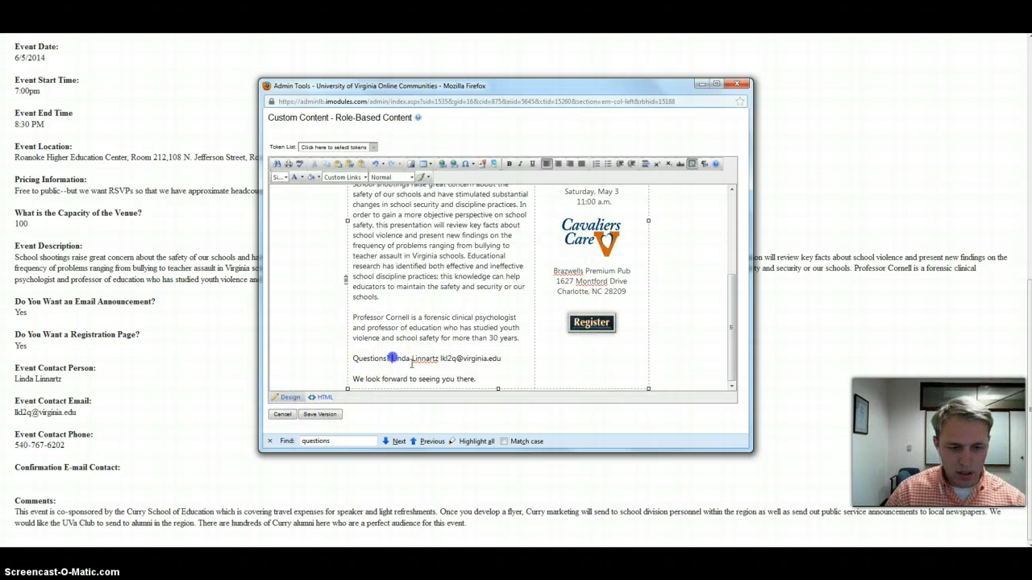
{"action": "type", "text": "Contact "}
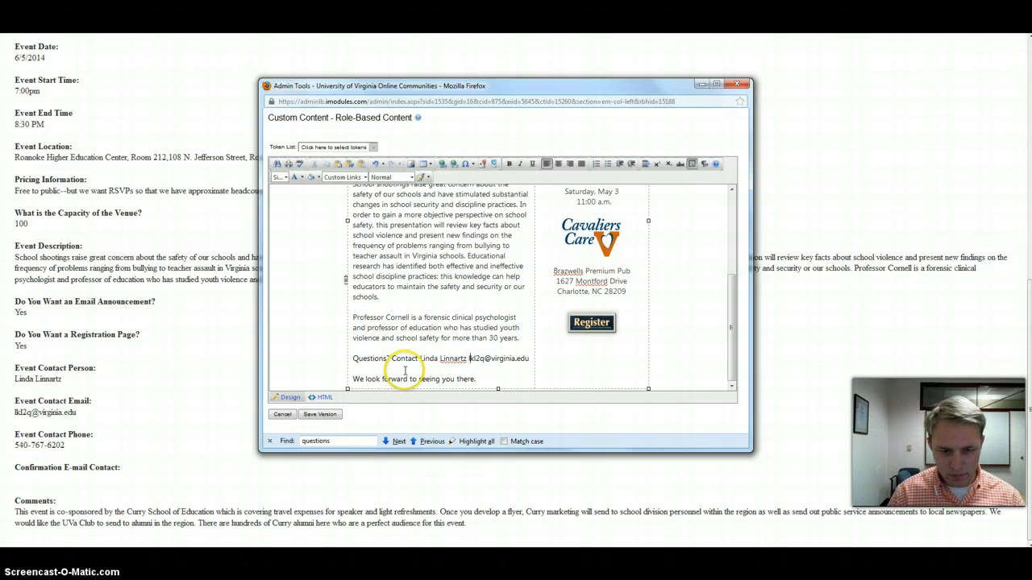
{"action": "type", "text": "("}
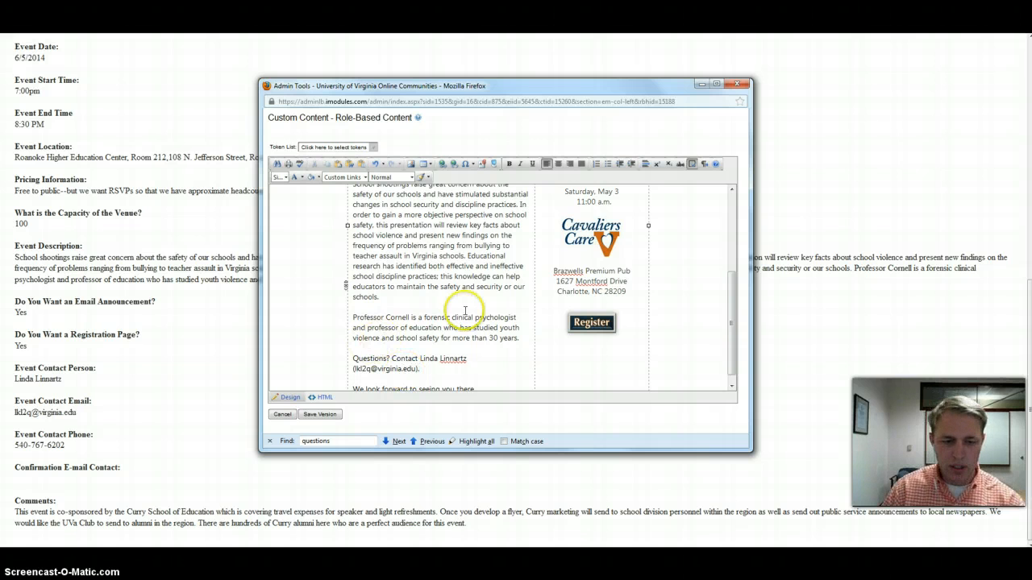
Return to the email's date line and open the system calendar to look up the event's weekday
{"action": "scroll", "coordinate": [461, 311], "scroll_direction": "down", "scroll_amount": 1}
{"action": "scroll", "coordinate": [468, 313], "scroll_direction": "up", "scroll_amount": 5}
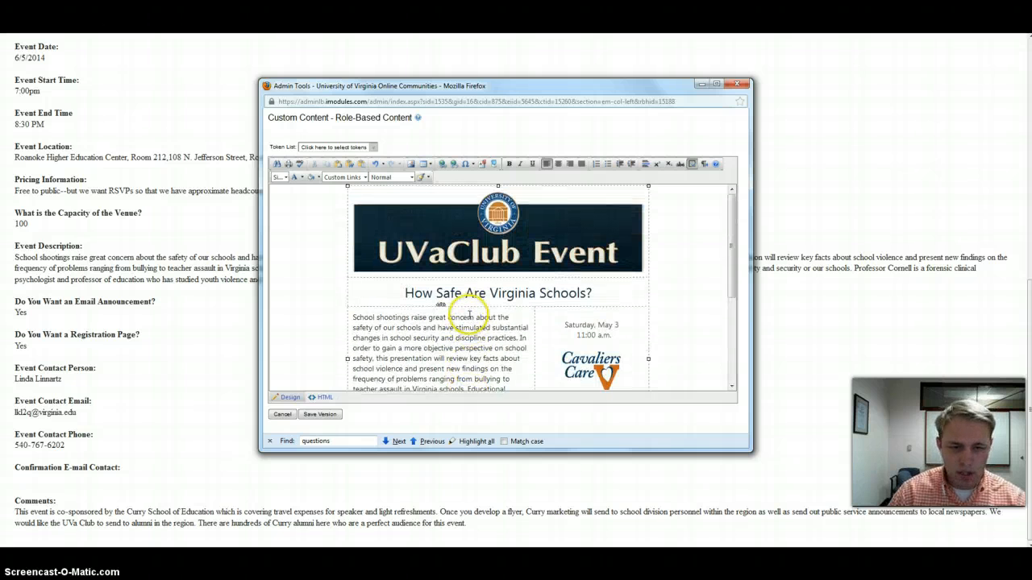
{"action": "scroll", "coordinate": [469, 316], "scroll_direction": "up", "scroll_amount": 2}
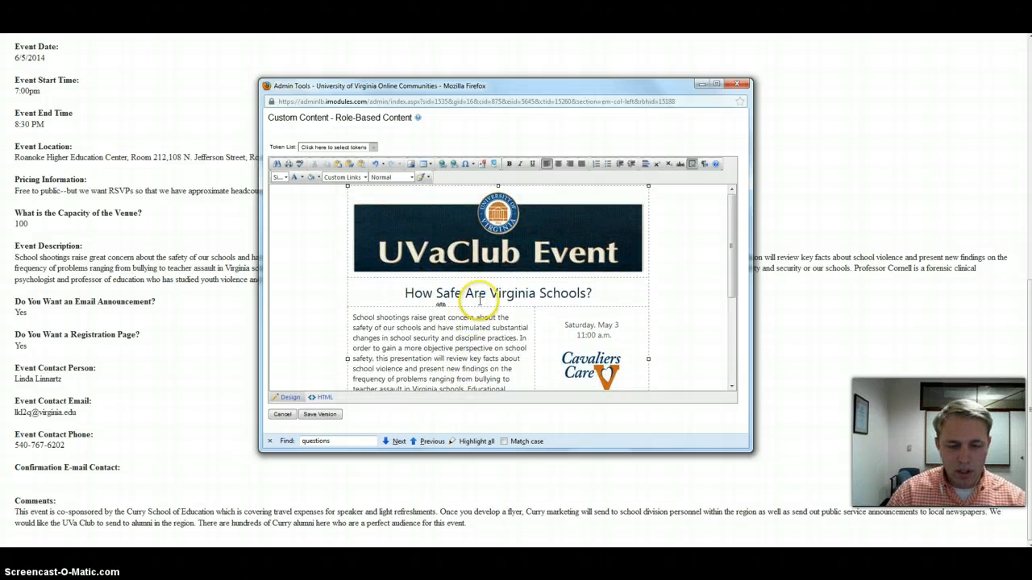
{"action": "left_click", "coordinate": [617, 326]}
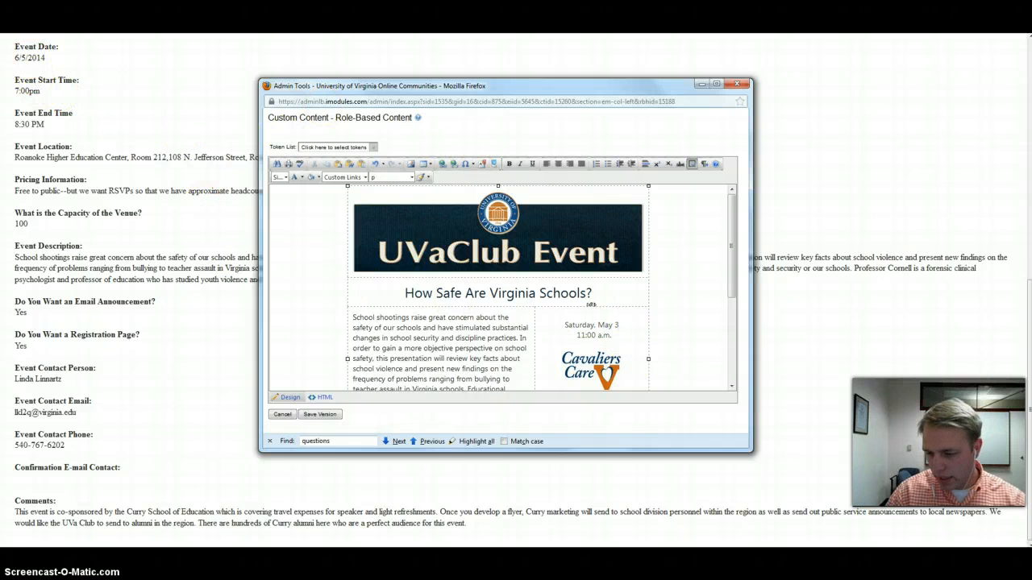
{"action": "left_click", "coordinate": [980, 562]}
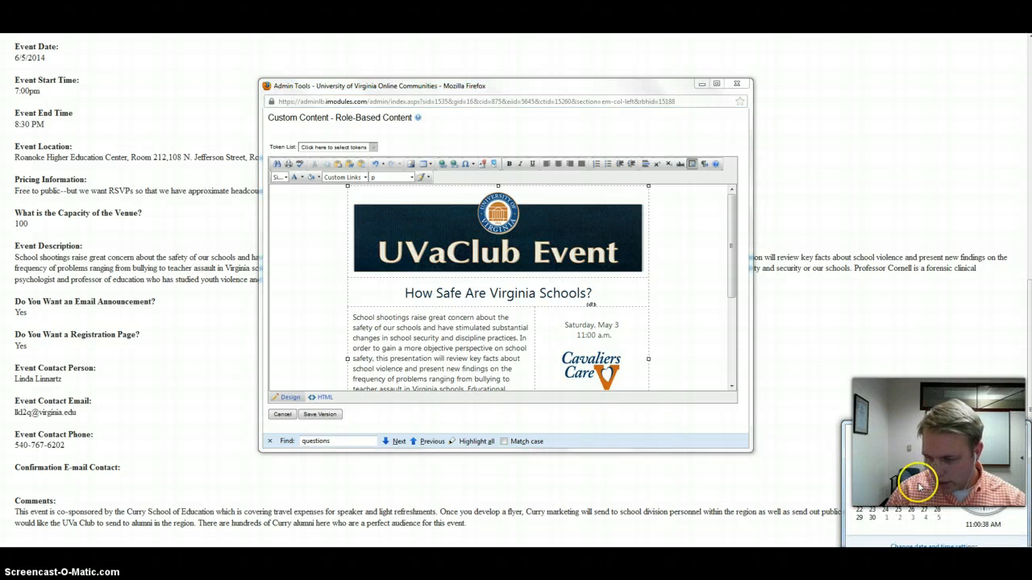
Change the event date above the Cavaliers Care logo to "Thursday, June 6"
{"action": "left_click", "coordinate": [597, 325]}
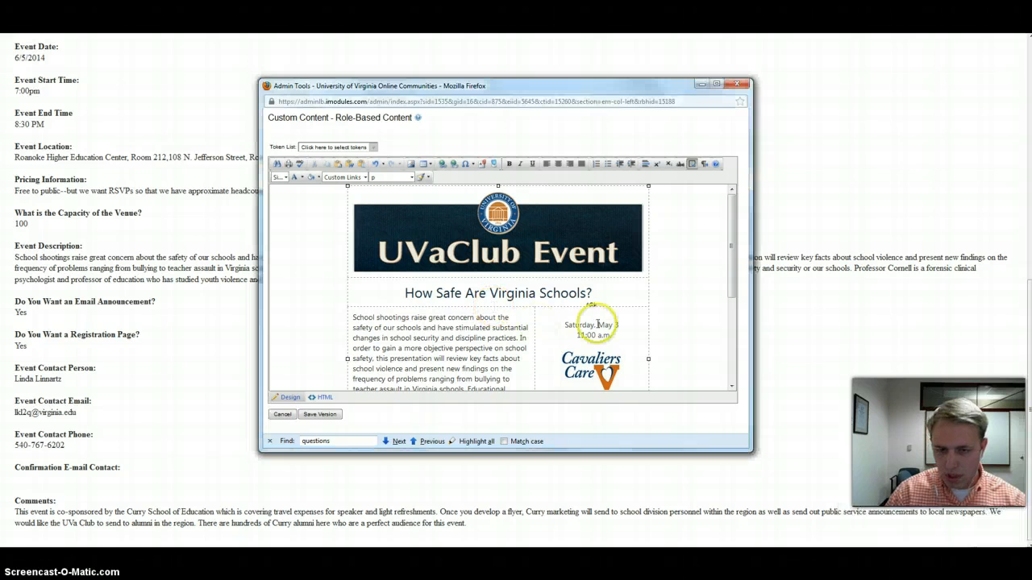
{"action": "key", "text": "BackSpace"}
{"action": "key", "text": "BackSpace"}
{"action": "key", "text": "BackSpace"}
{"action": "key", "text": "BackSpace"}
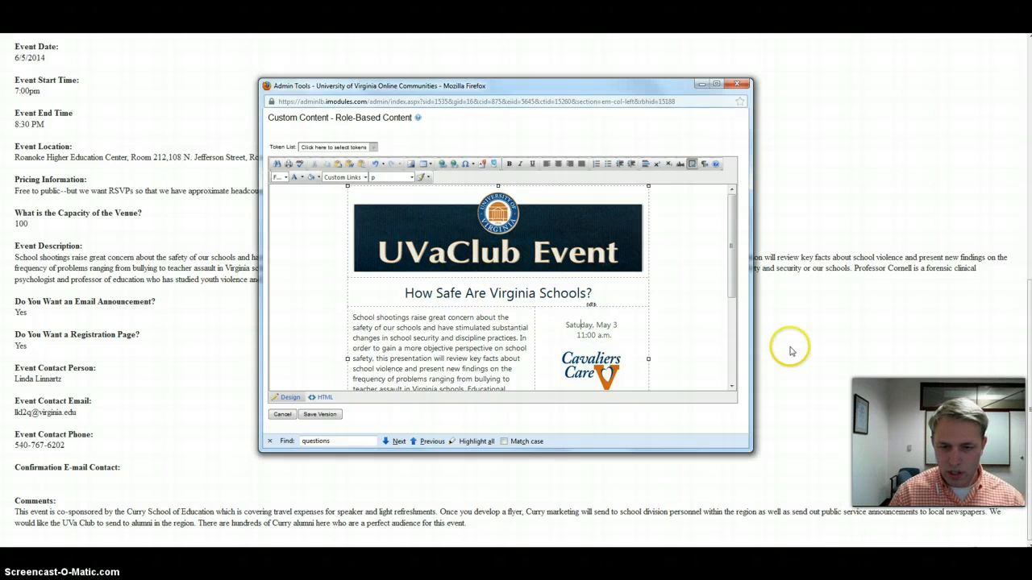
{"action": "type", "text": "Thurs"}
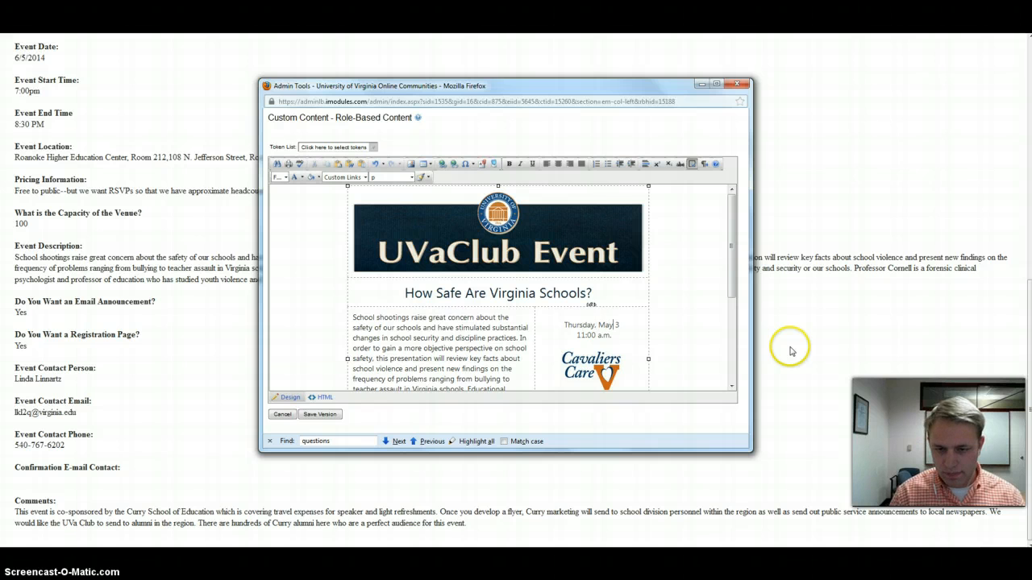
{"action": "key", "text": "BackSpace"}
{"action": "key", "text": "BackSpace"}
{"action": "key", "text": "BackSpace"}
{"action": "type", "text": "June"}
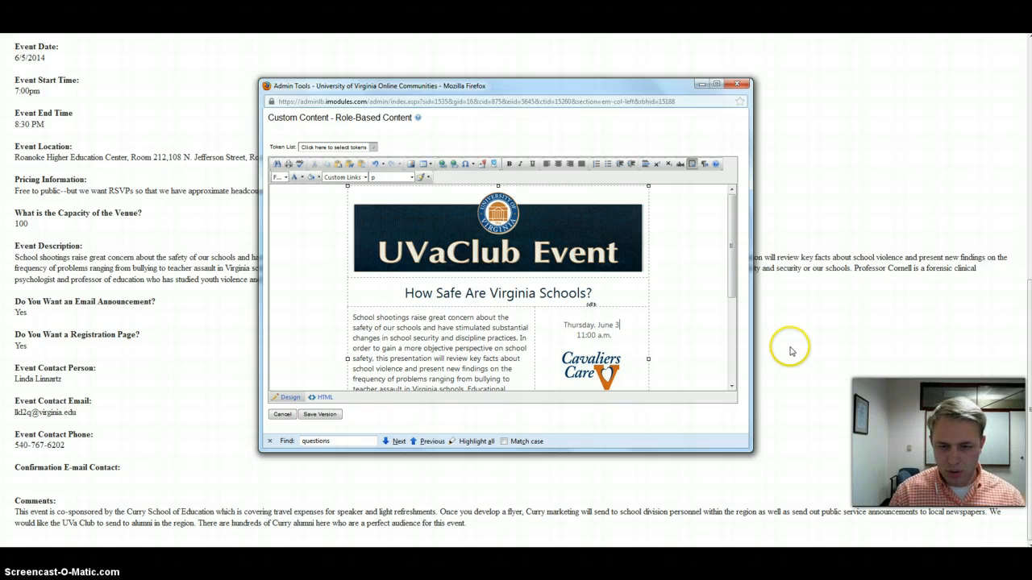
{"action": "key", "text": "BackSpace"}
{"action": "type", "text": "6"}
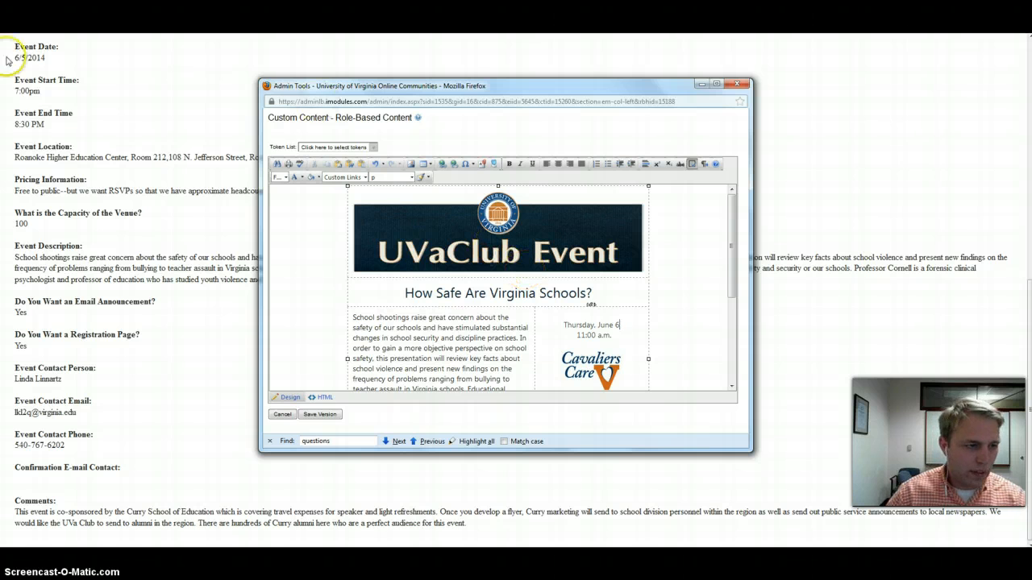
Set the event time below the date to "7:00 p.m. - 8:30 p.m."
{"action": "left_click", "coordinate": [578, 334]}
{"action": "type", "text": "7:00"}
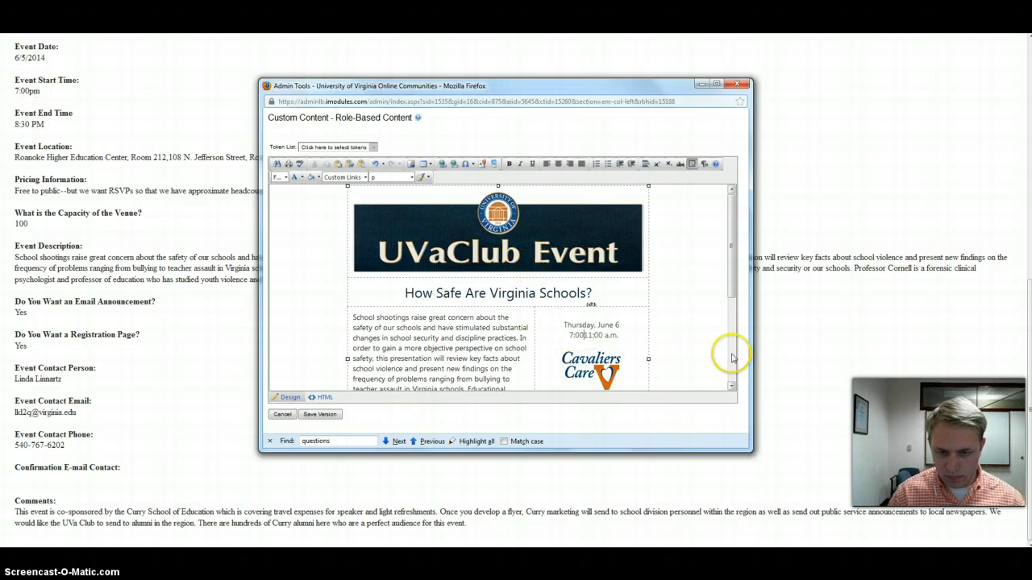
{"action": "type", "text": " p.m. -"}
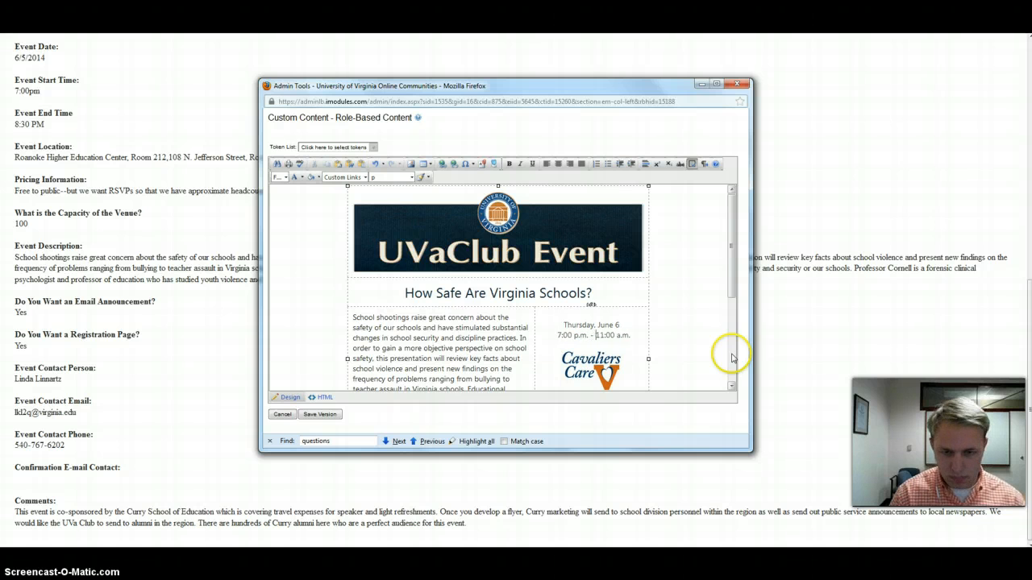
{"action": "key", "text": "BackSpace"}
{"action": "key", "text": "BackSpace"}
{"action": "type", "text": "8"}
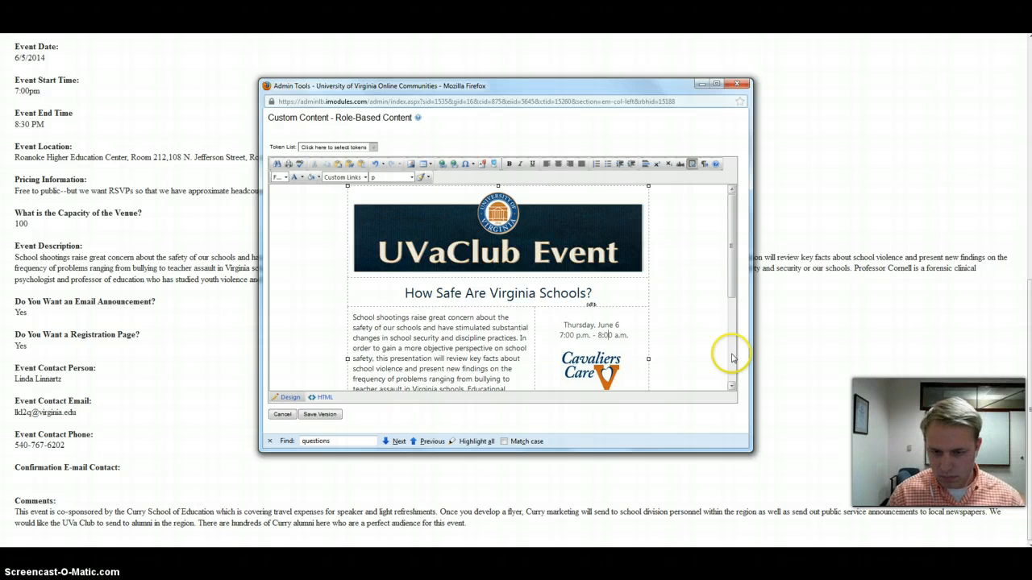
{"action": "key", "text": "BackSpace"}
{"action": "type", "text": "3"}
{"action": "key", "text": "BackSpace"}
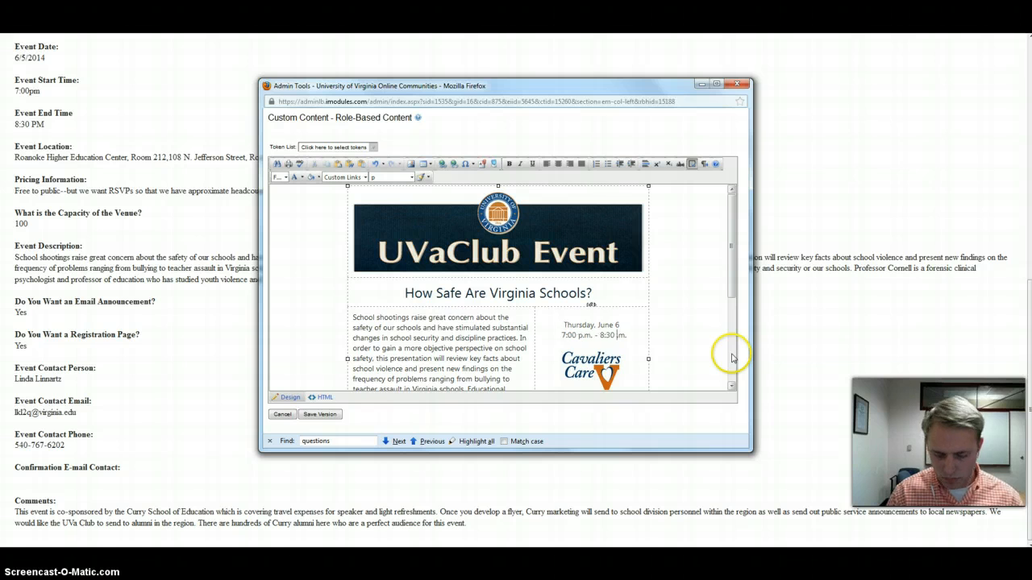
{"action": "type", "text": "p"}
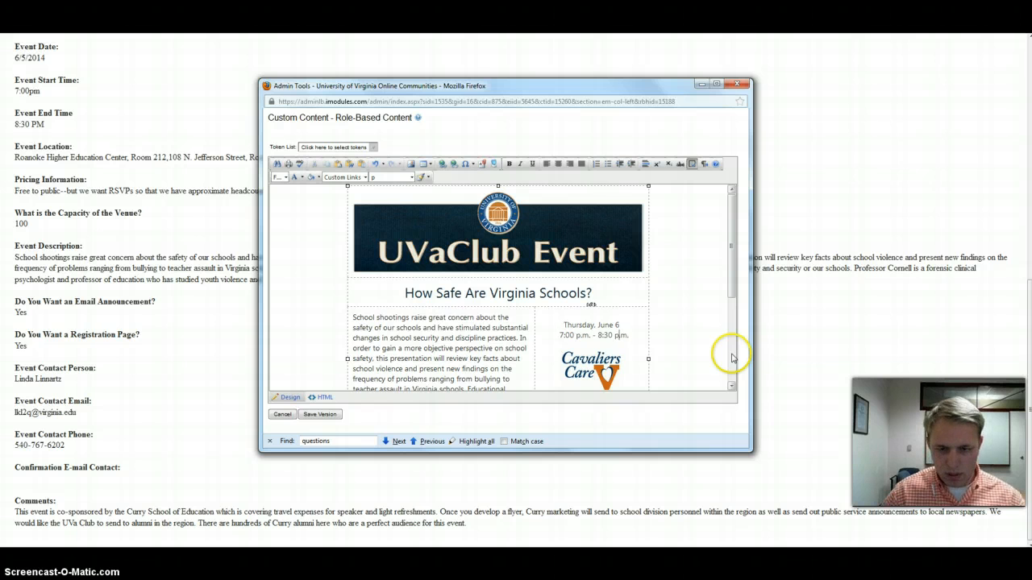
Switch to the event request, copy the Event Location text and return to the email editor window
{"action": "left_click", "coordinate": [100, 271]}
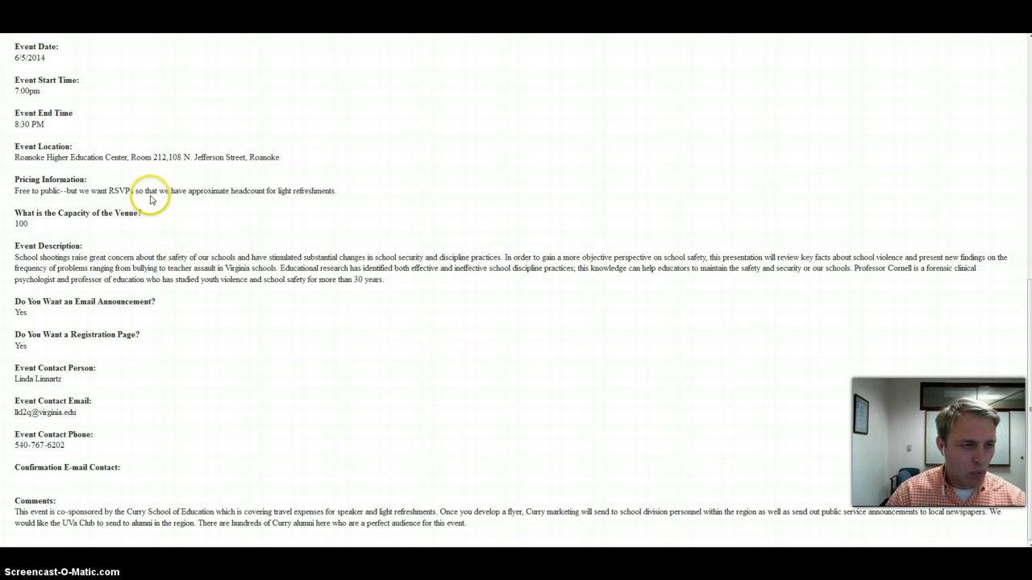
{"action": "left_click", "coordinate": [281, 162]}
{"action": "left_click_drag", "start_coordinate": [280, 162], "coordinate": [13, 160]}
{"action": "right_click", "coordinate": [40, 160]}
{"action": "left_click", "coordinate": [74, 167]}
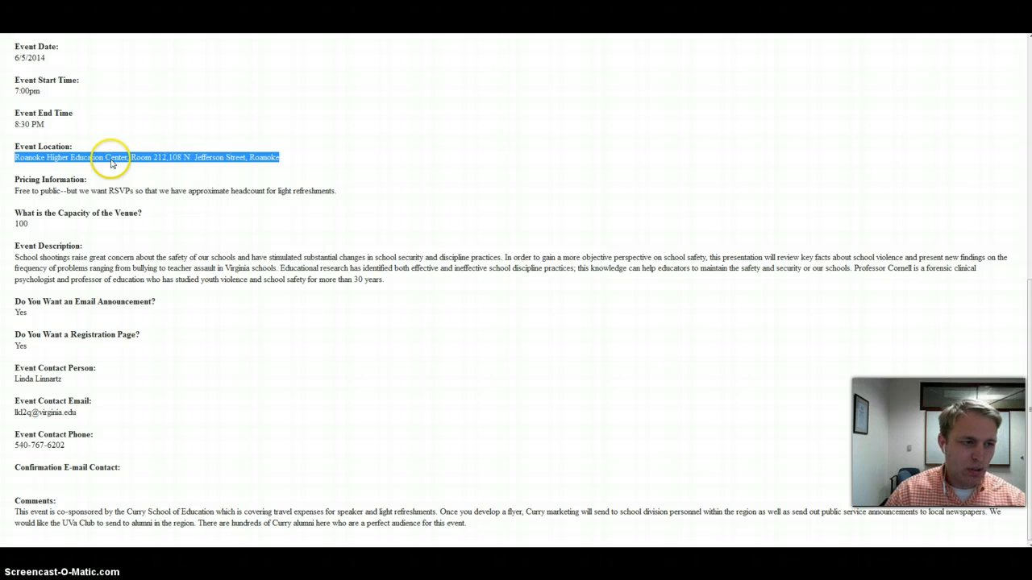
{"action": "left_click", "coordinate": [112, 164]}
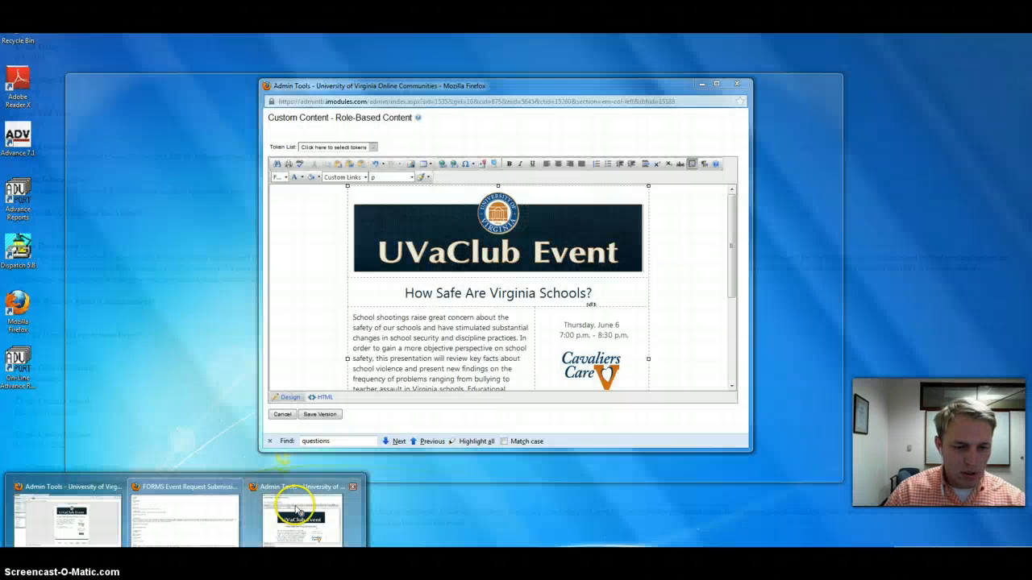
{"action": "left_click", "coordinate": [303, 503]}
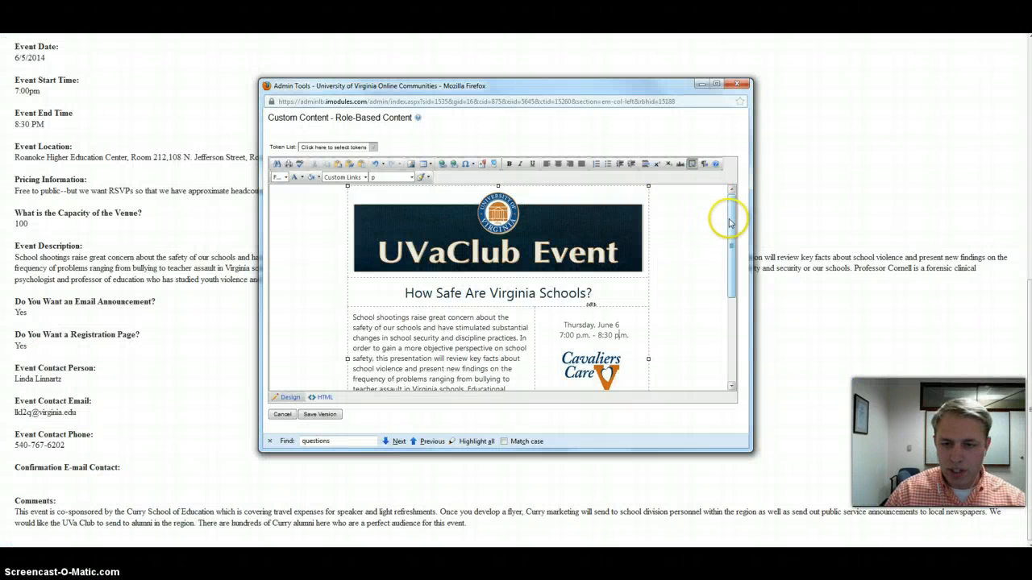
Try to delete the old venue name and address below the Cavaliers Care logo
{"action": "left_click_drag", "start_coordinate": [729, 219], "coordinate": [724, 276]}
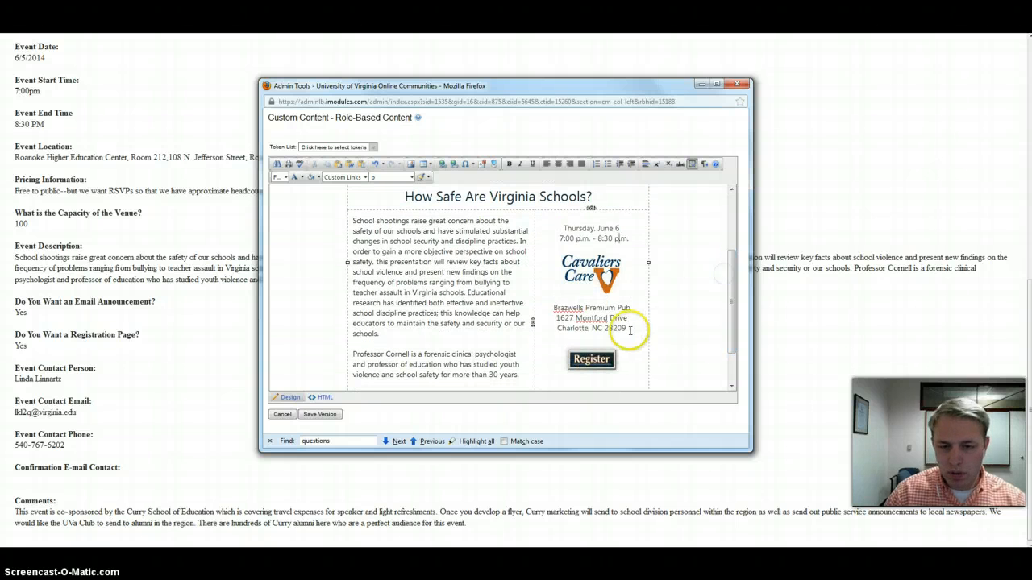
{"action": "left_click_drag", "start_coordinate": [627, 329], "coordinate": [553, 307]}
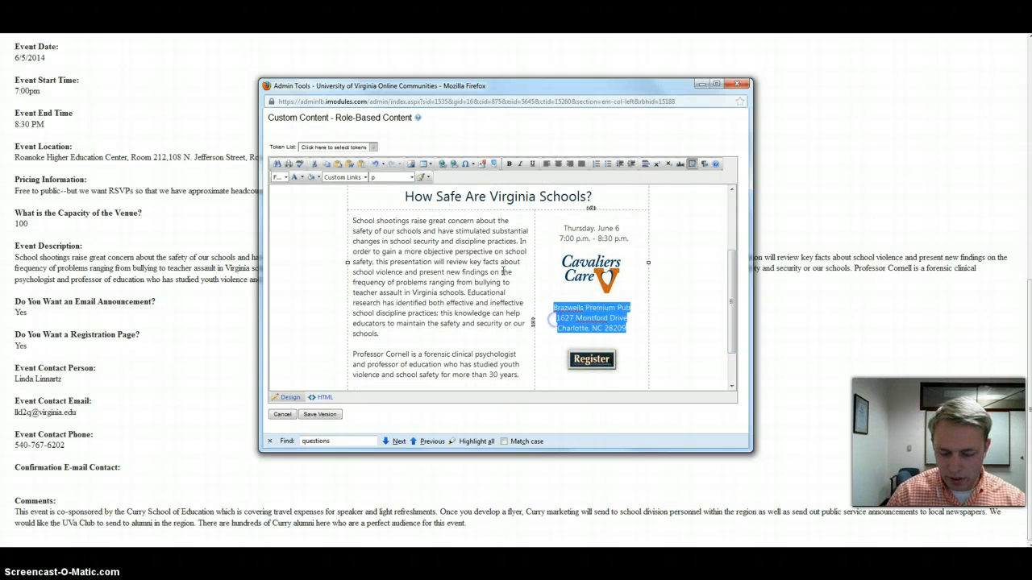
{"action": "key", "text": "BackSpace"}
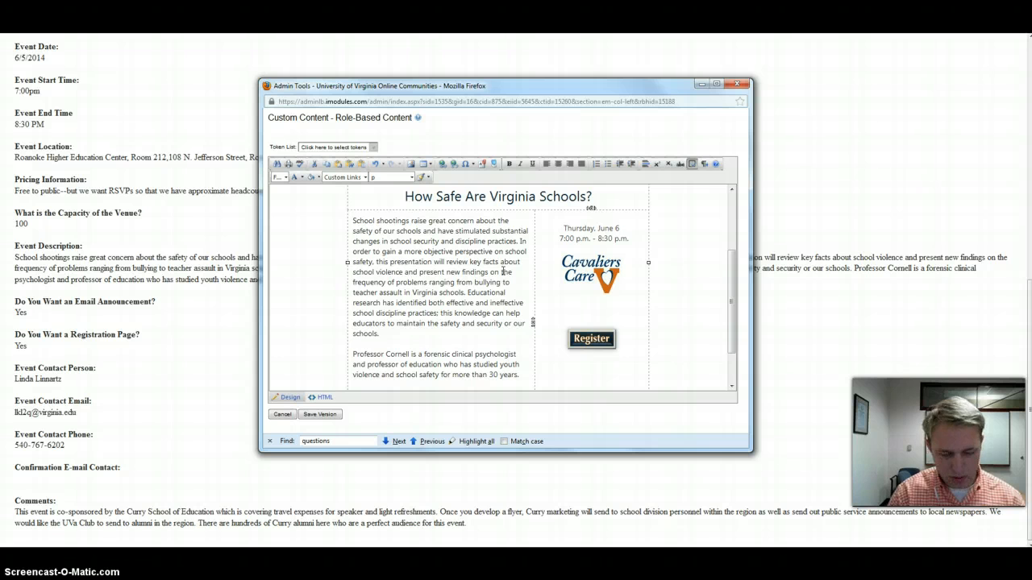
{"action": "key", "text": "ctrl+z"}
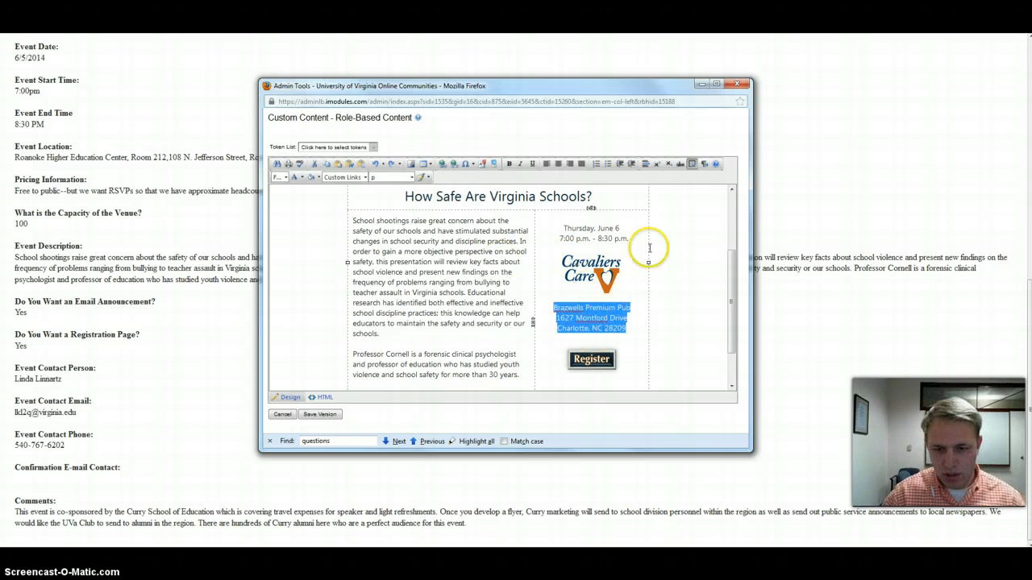
Replace the old venue name and address below the Cavaliers Care logo with the copied Event Location text in the HTML source
{"action": "left_click_drag", "start_coordinate": [626, 329], "coordinate": [558, 321]}
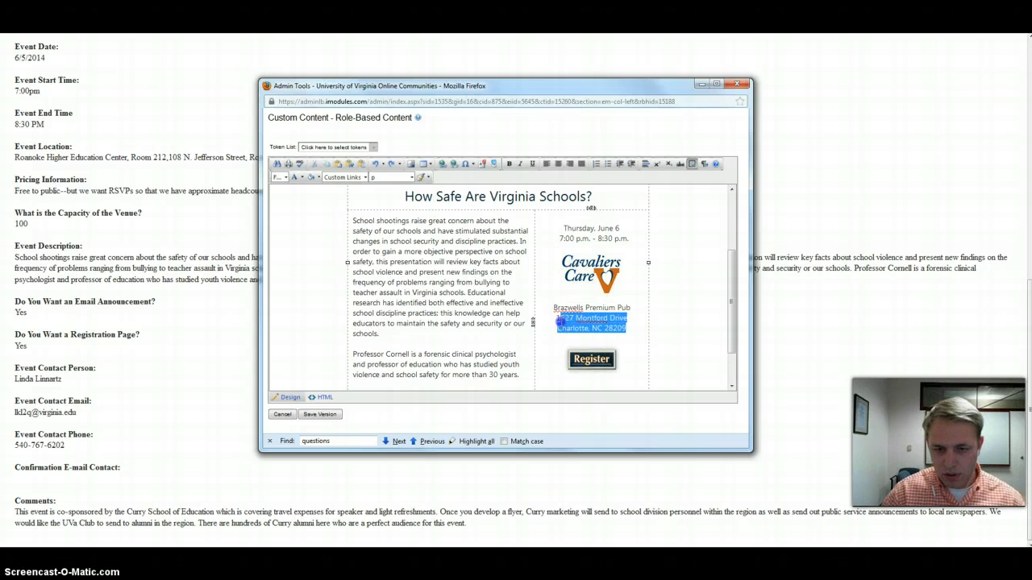
{"action": "key", "text": "BackSpace"}
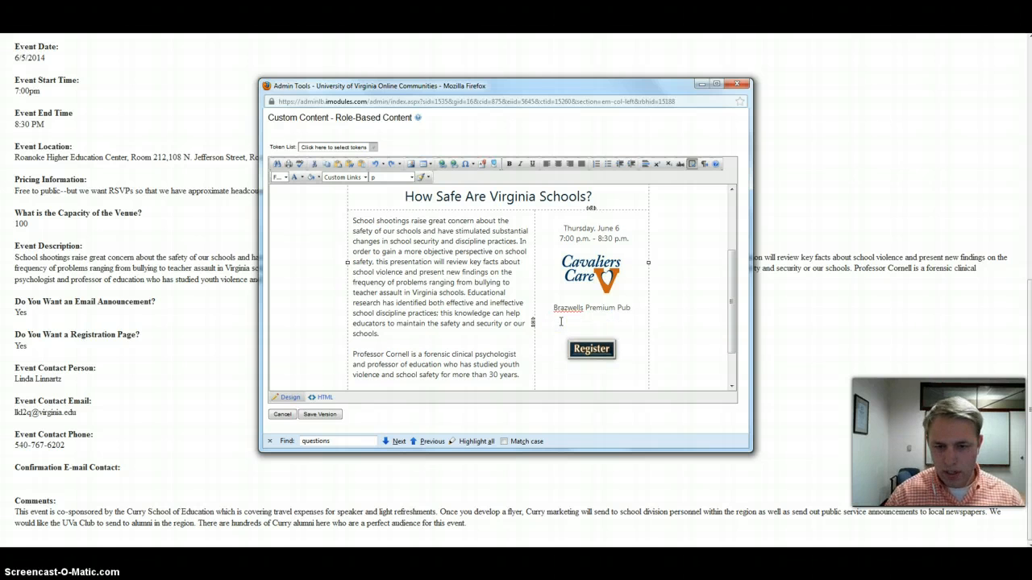
{"action": "left_click", "coordinate": [320, 397]}
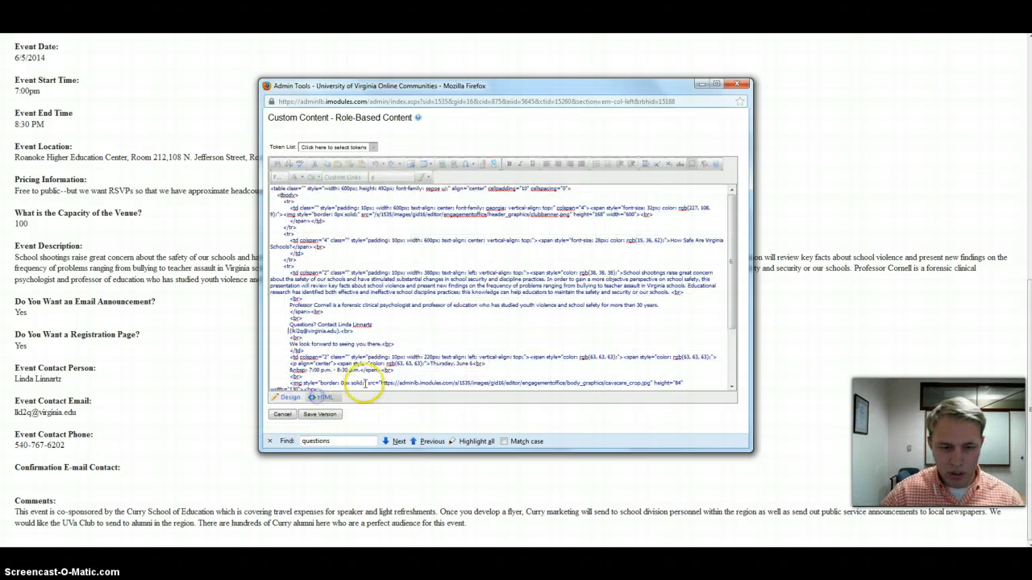
{"action": "scroll", "coordinate": [371, 342], "scroll_direction": "down", "scroll_amount": 4}
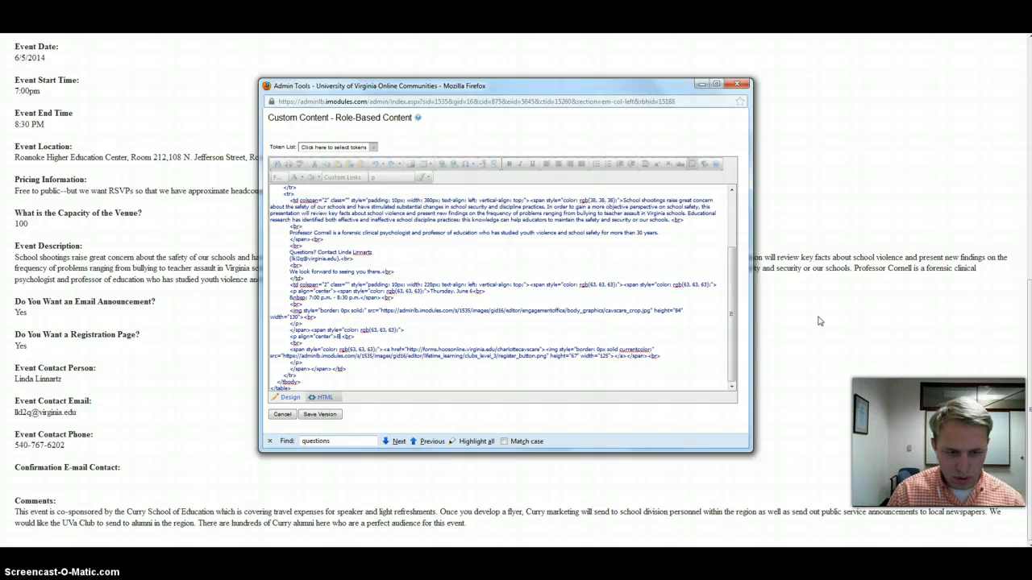
{"action": "key", "text": "ctrl+v"}
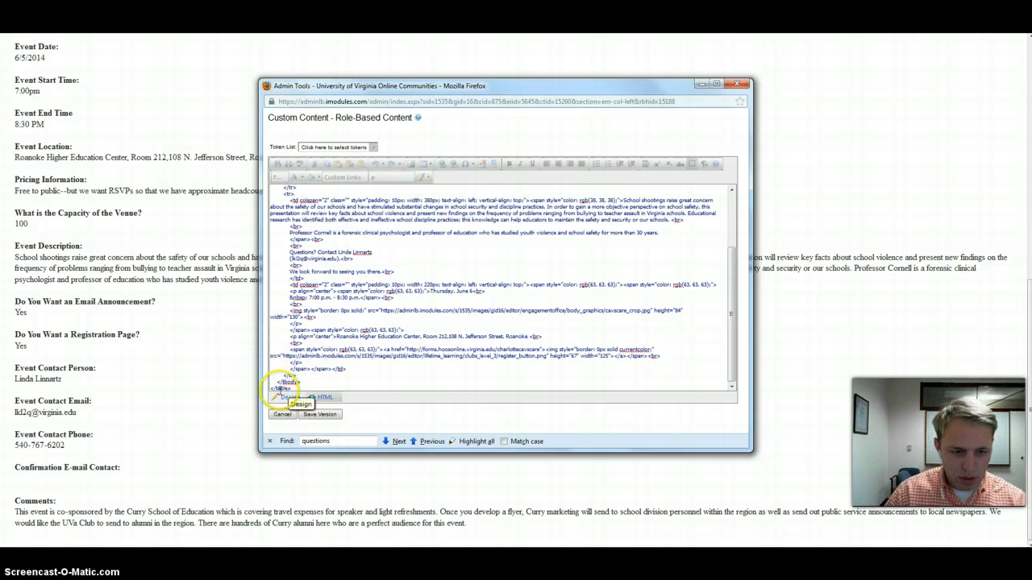
{"action": "left_click", "coordinate": [287, 397]}
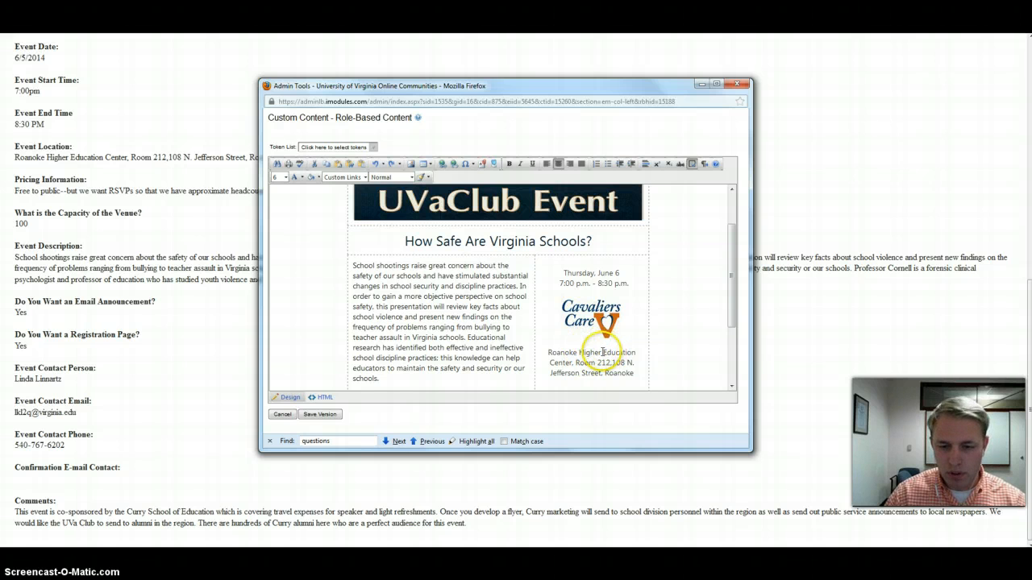
Break the Roanoke Higher Education Center location into separate venue, room, street and city lines, ending with "Roanoke, VA"
{"action": "left_click", "coordinate": [600, 323]}
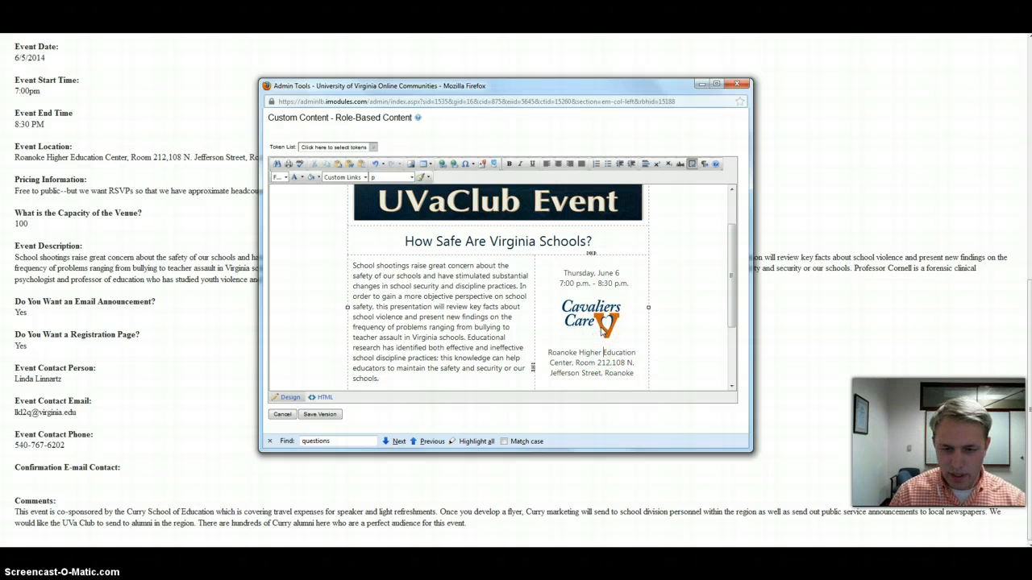
{"action": "key", "text": "Return"}
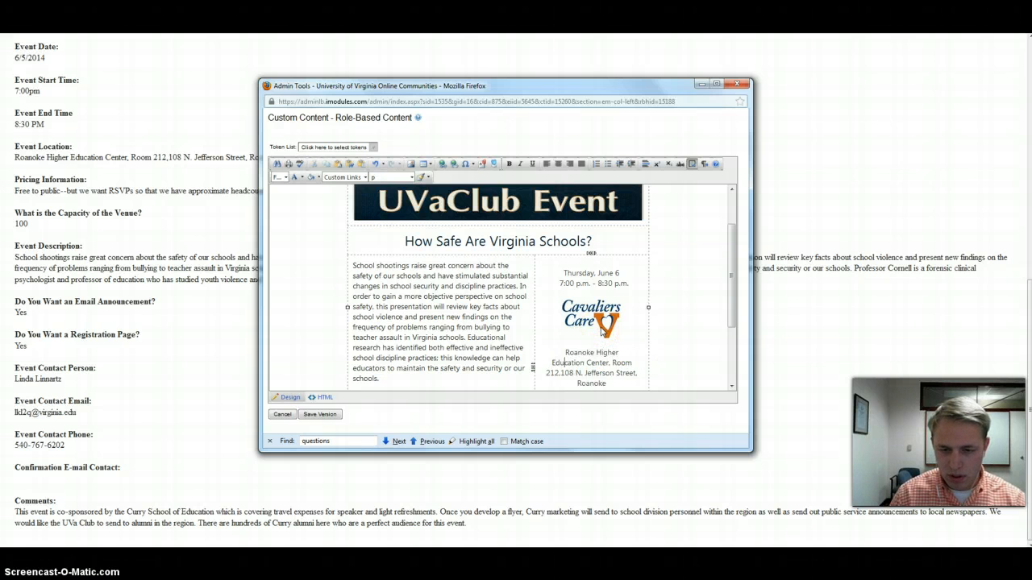
{"action": "key", "text": "Return"}
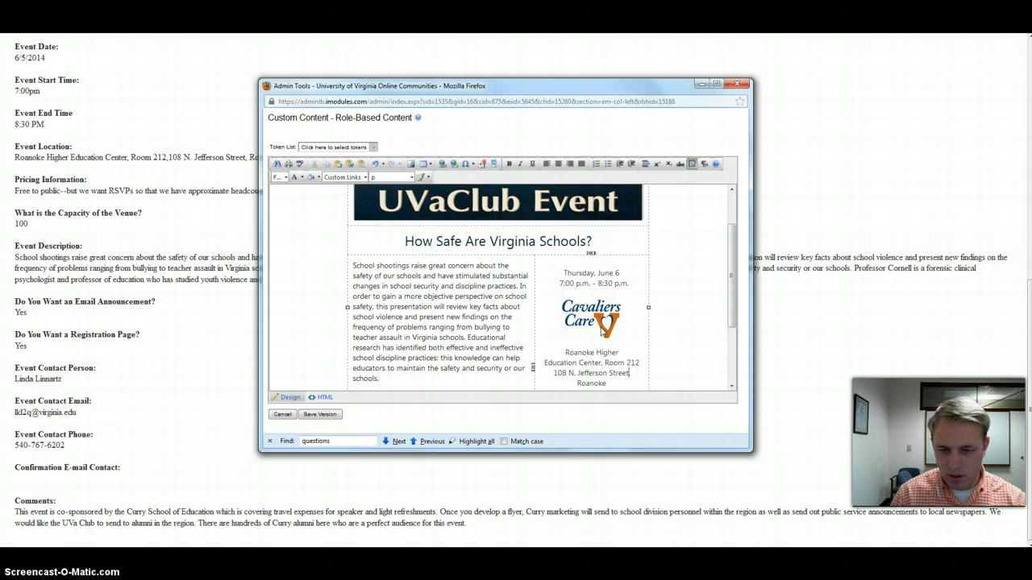
{"action": "key", "text": "BackSpace"}
{"action": "key", "text": "Return"}
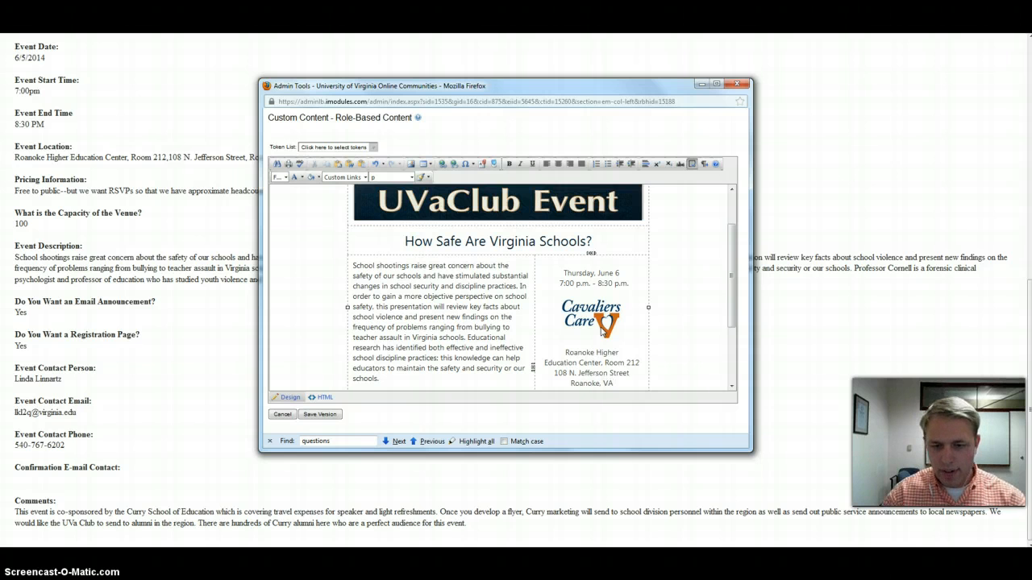
{"action": "scroll", "coordinate": [602, 330], "scroll_direction": "down", "scroll_amount": 2}
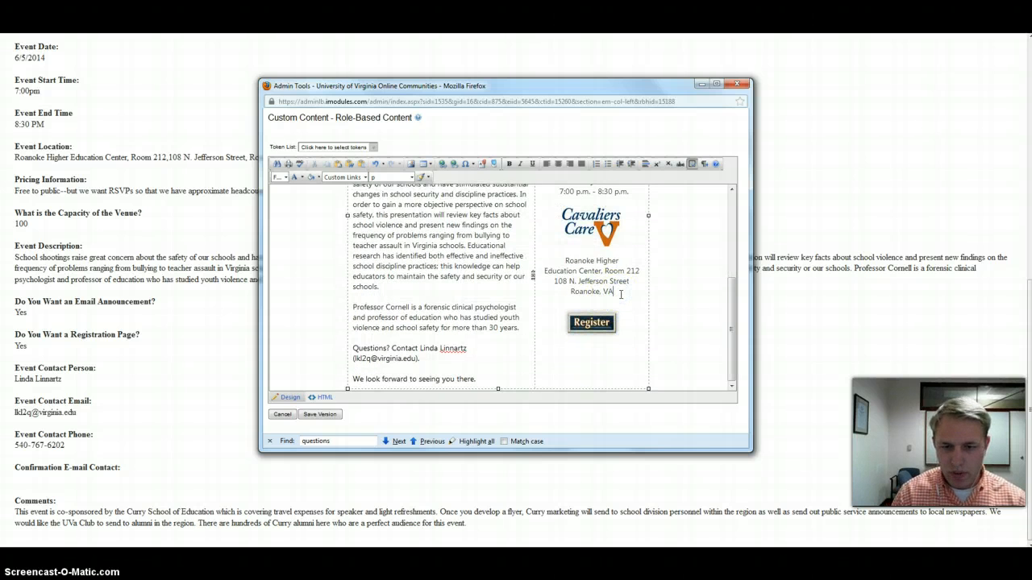
Select the Cavaliers Care logo and open the engagementoffice body_graphics folder in the Image Manager
{"action": "scroll", "coordinate": [596, 274], "scroll_direction": "up", "scroll_amount": 1}
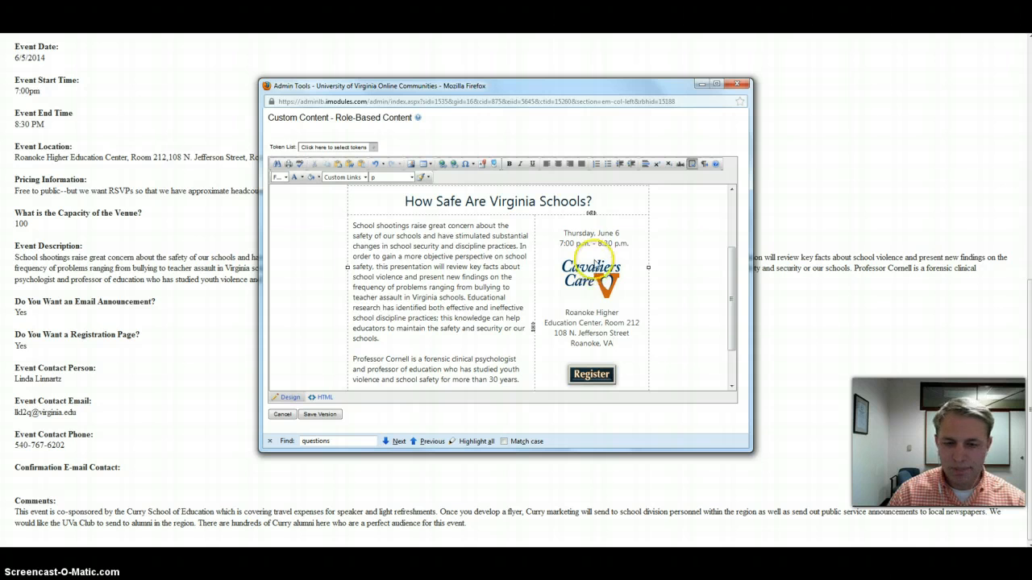
{"action": "left_click", "coordinate": [597, 278]}
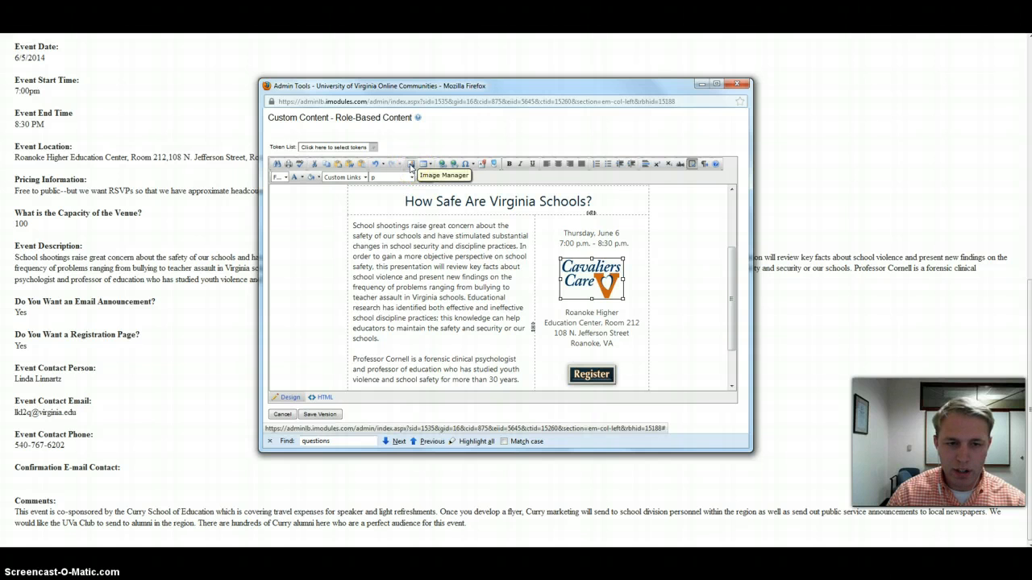
{"action": "left_click", "coordinate": [592, 226]}
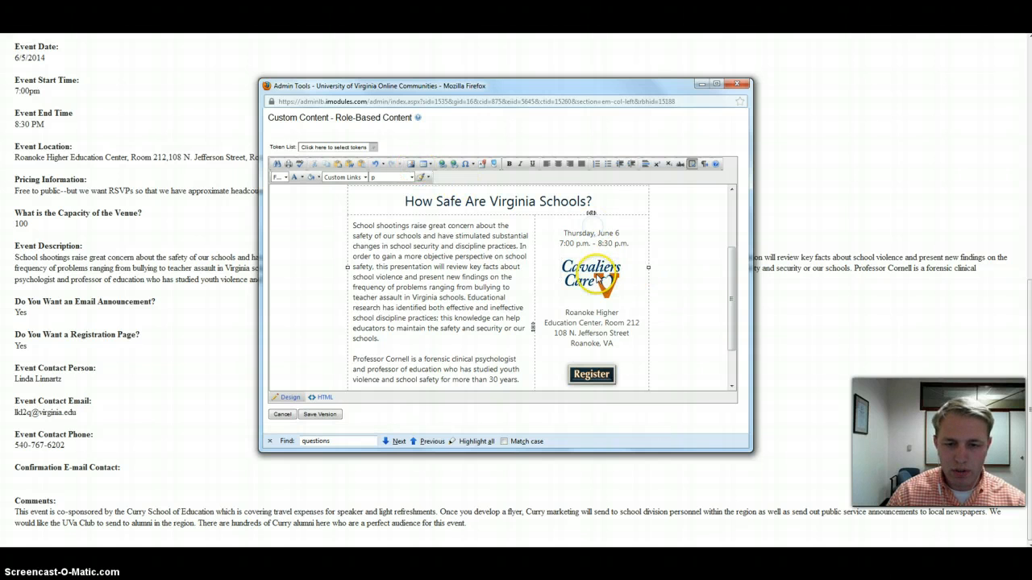
{"action": "left_click", "coordinate": [597, 278]}
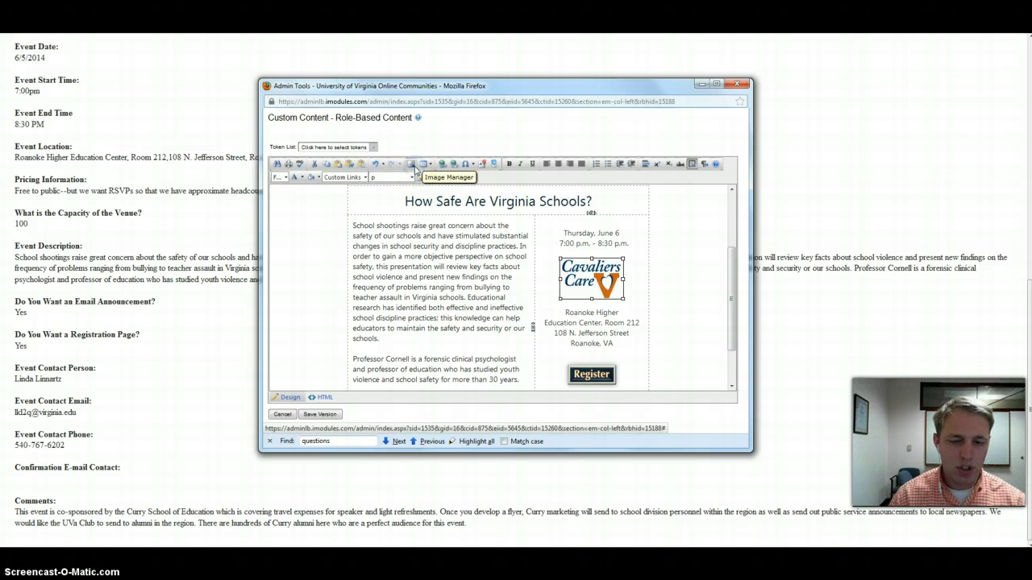
{"action": "left_click", "coordinate": [411, 165]}
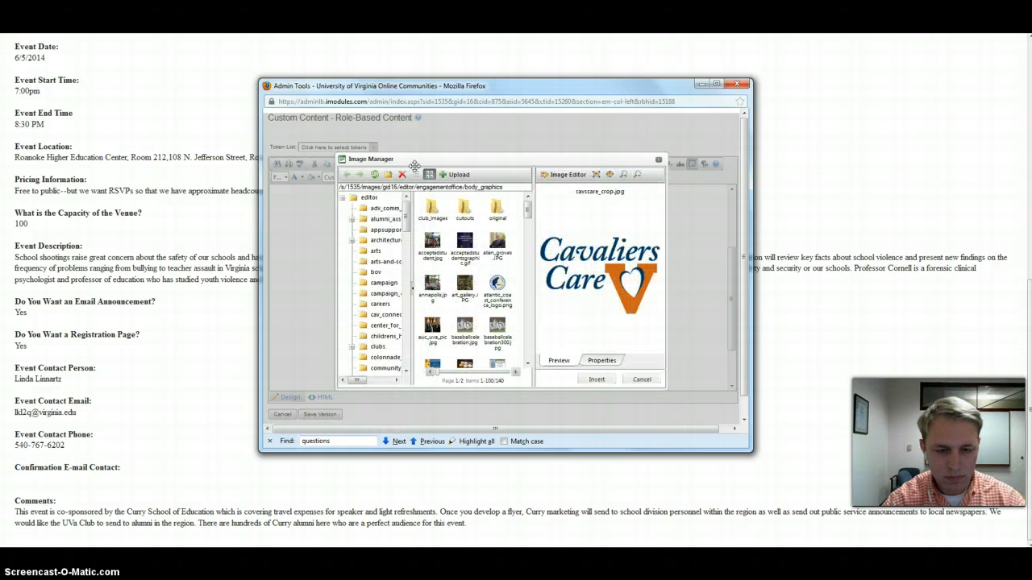
{"action": "left_click_drag", "start_coordinate": [408, 226], "coordinate": [409, 286]}
{"action": "left_click", "coordinate": [389, 271]}
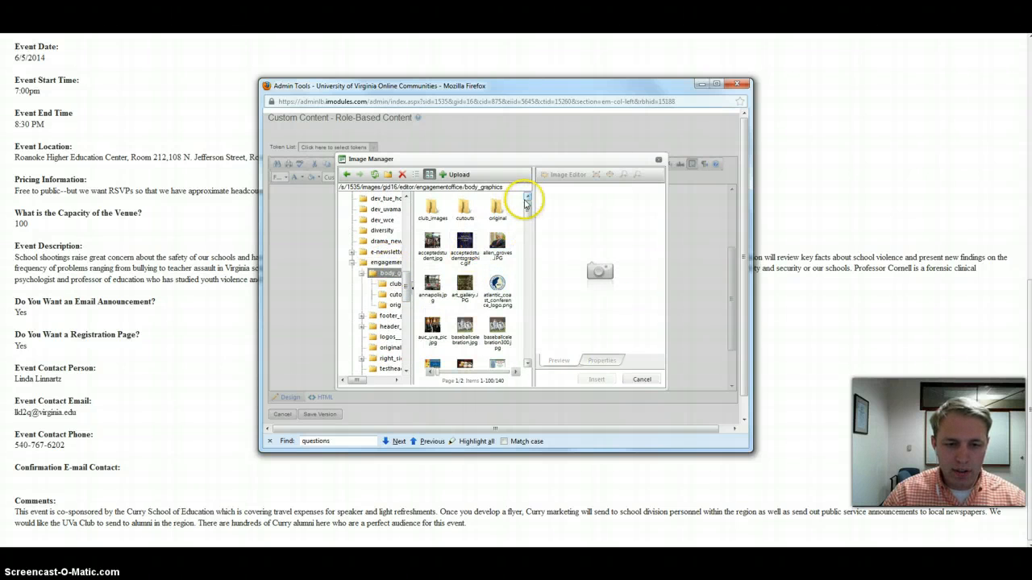
Browse both pages of the body_graphics folder and select flag_of_virginia.png
{"action": "left_click_drag", "start_coordinate": [526, 203], "coordinate": [528, 355]}
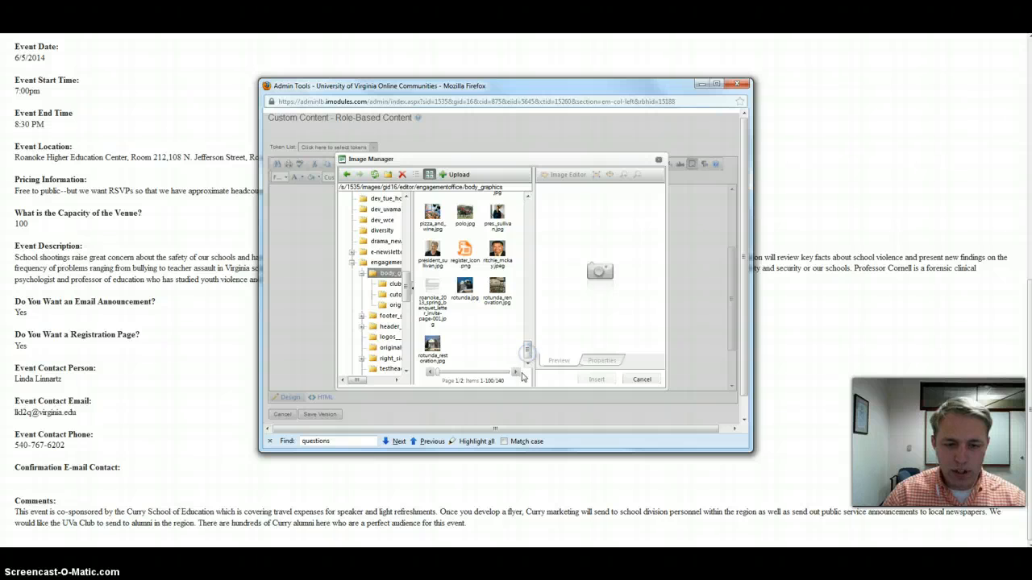
{"action": "left_click", "coordinate": [517, 373]}
{"action": "mouse_move", "coordinate": [526, 239]}
{"action": "left_mouse_down"}
{"action": "mouse_move", "coordinate": [529, 349]}
{"action": "mouse_move", "coordinate": [529, 236]}
{"action": "left_mouse_up"}
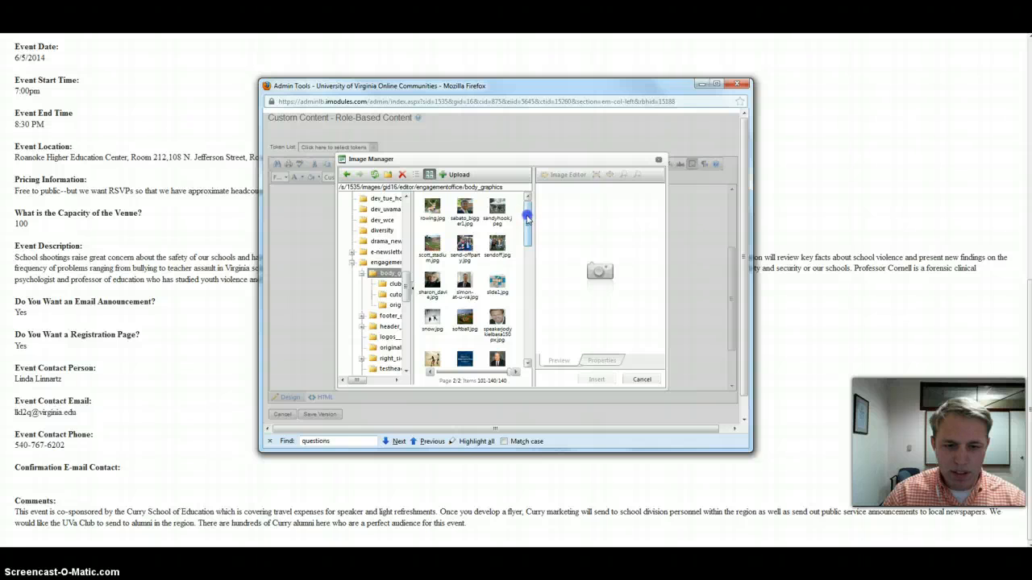
{"action": "left_click", "coordinate": [429, 372]}
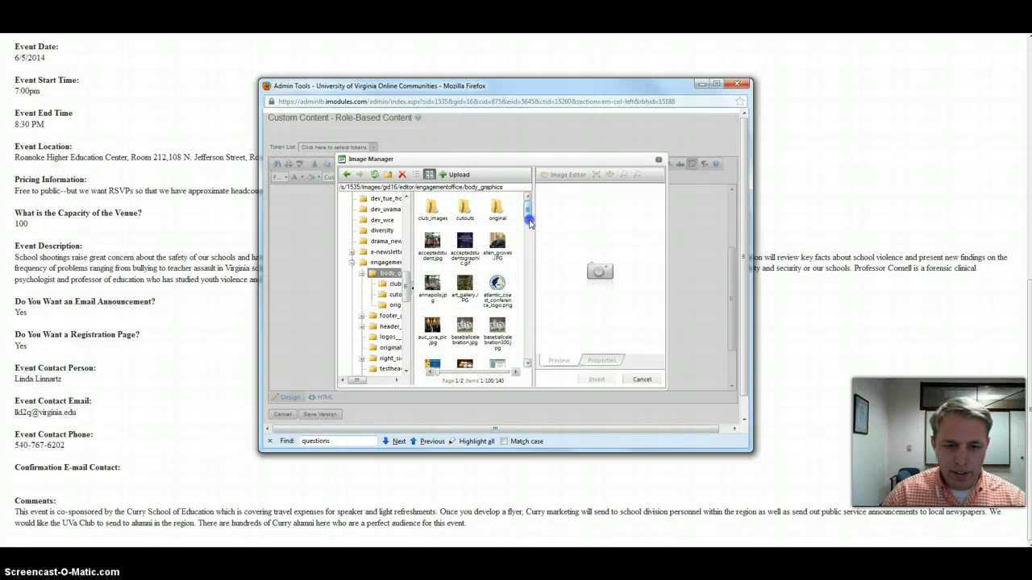
{"action": "left_click_drag", "start_coordinate": [530, 222], "coordinate": [528, 273]}
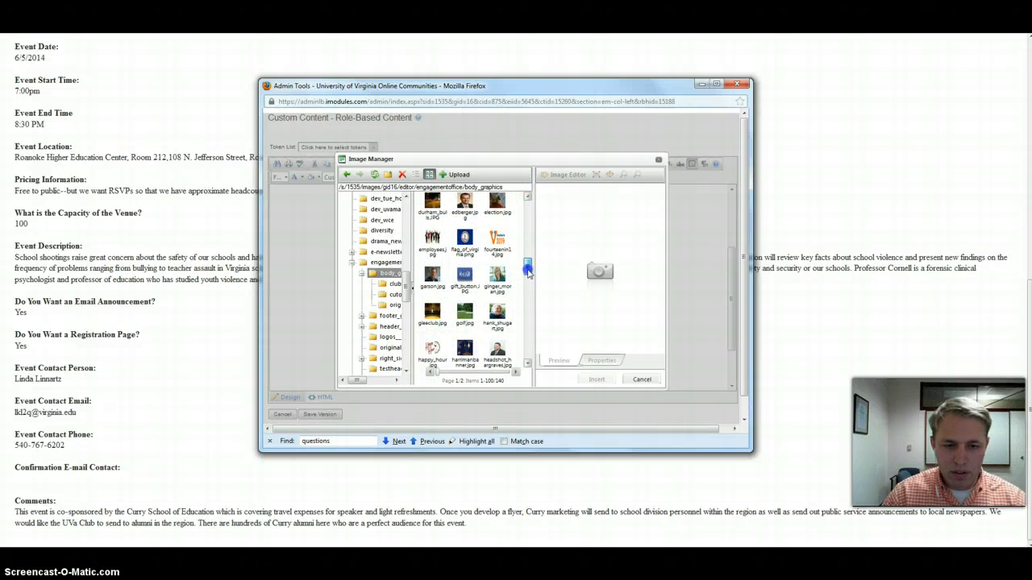
{"action": "left_click", "coordinate": [465, 240]}
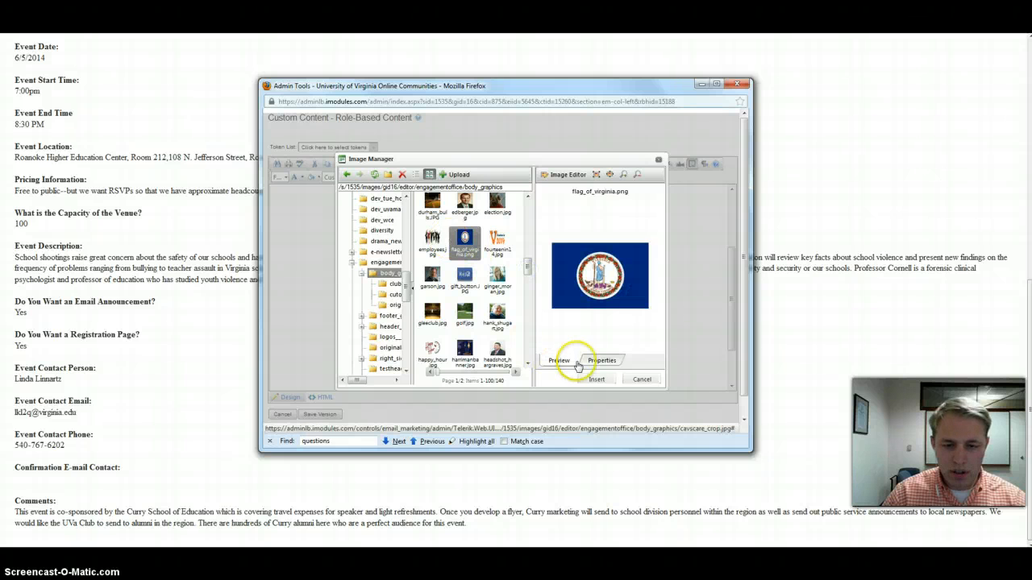
Set the flag image to 145 px wide by 100 px high and insert it in place of the logo
{"action": "left_click", "coordinate": [603, 360]}
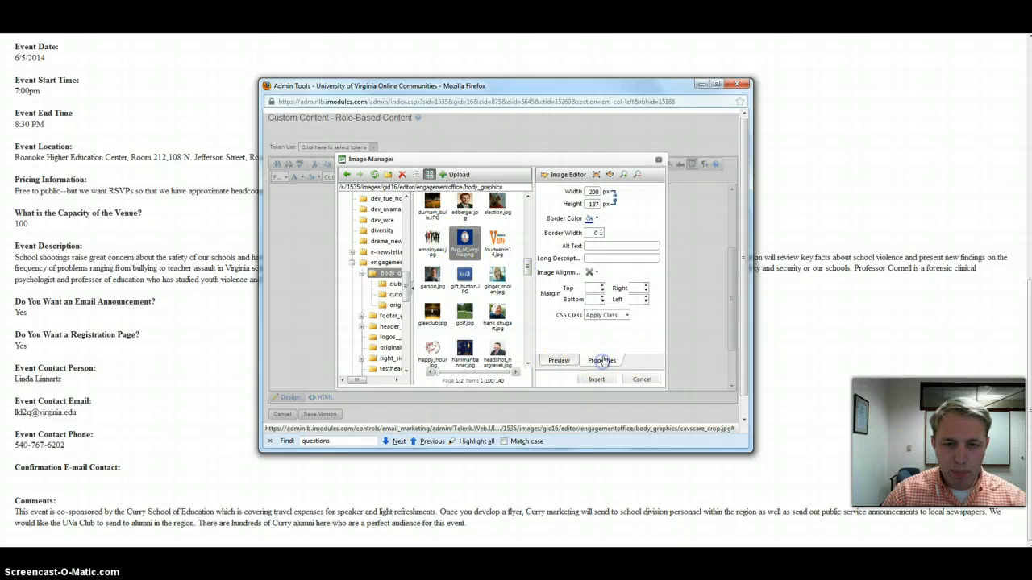
{"action": "left_click", "coordinate": [592, 193]}
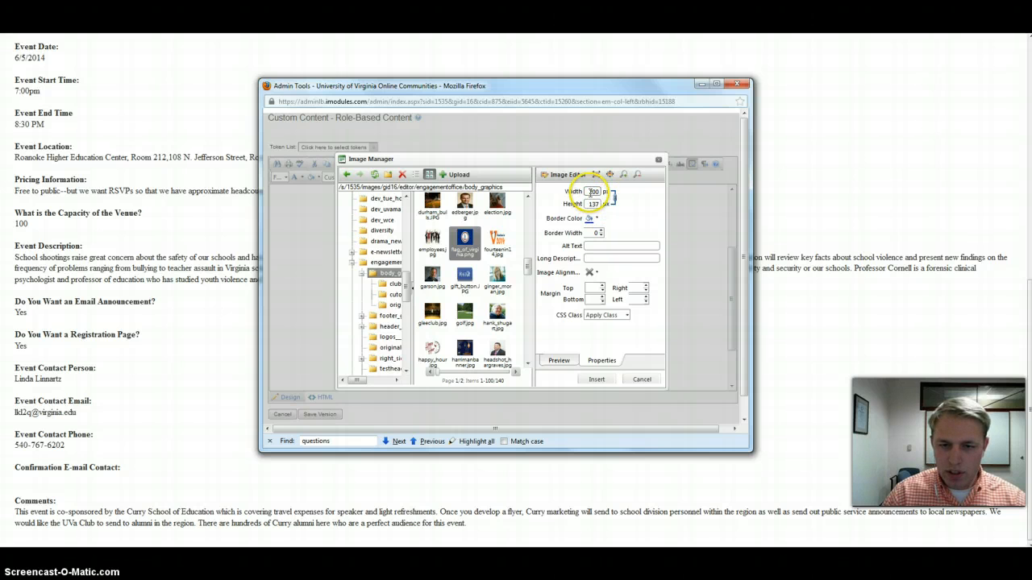
{"action": "left_click", "coordinate": [592, 204]}
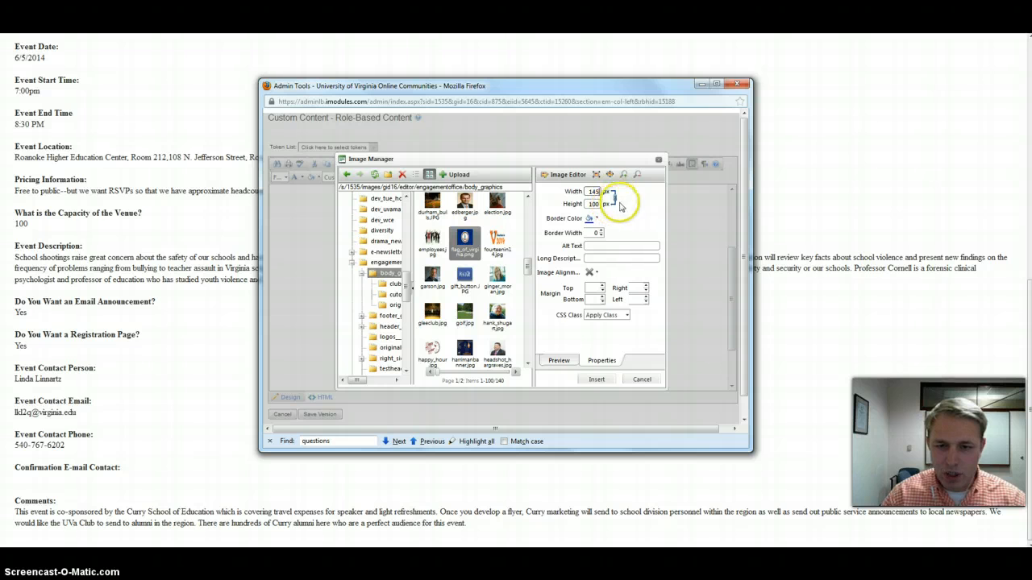
{"action": "left_click", "coordinate": [598, 379]}
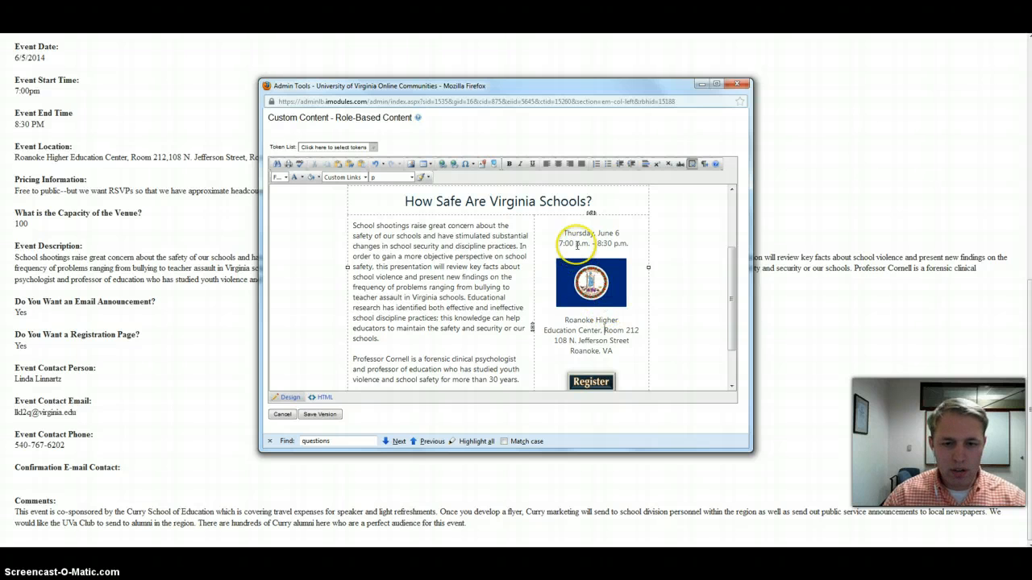
Open the Register button's hyperlink settings, copy its full URL and close the dialog
{"action": "scroll", "coordinate": [575, 232], "scroll_direction": "down", "scroll_amount": 1}
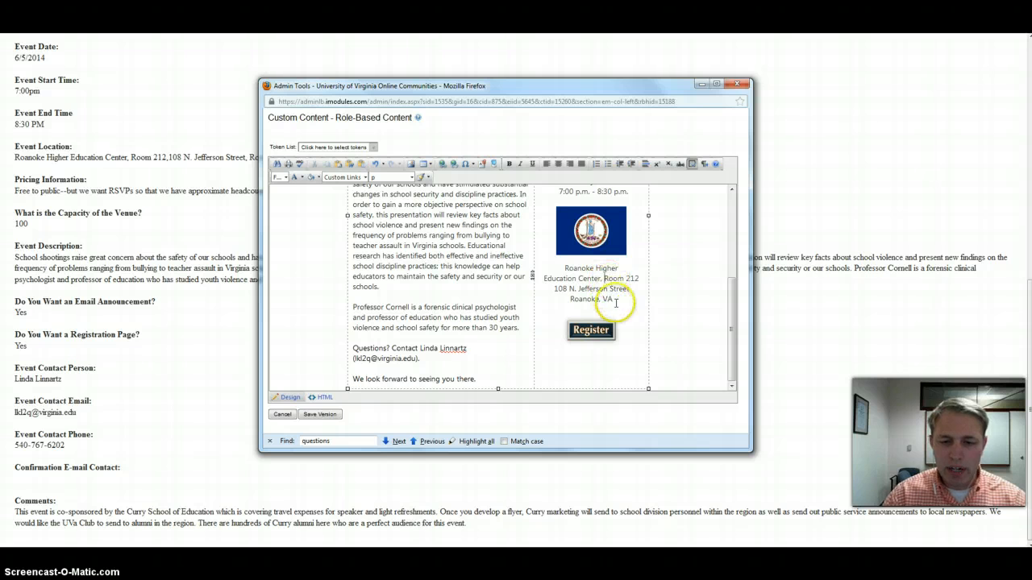
{"action": "left_click", "coordinate": [600, 337]}
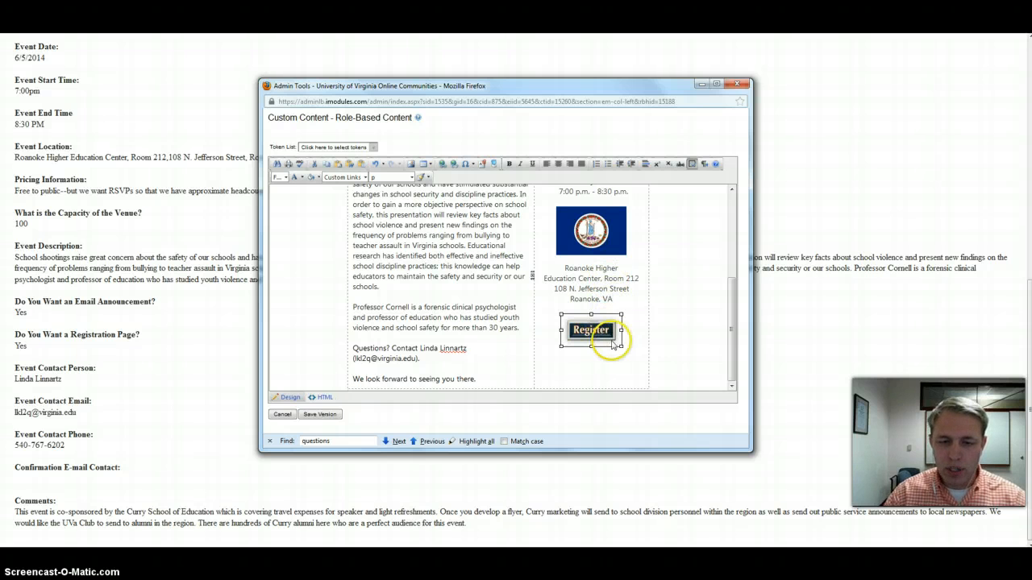
{"action": "left_click", "coordinate": [443, 167]}
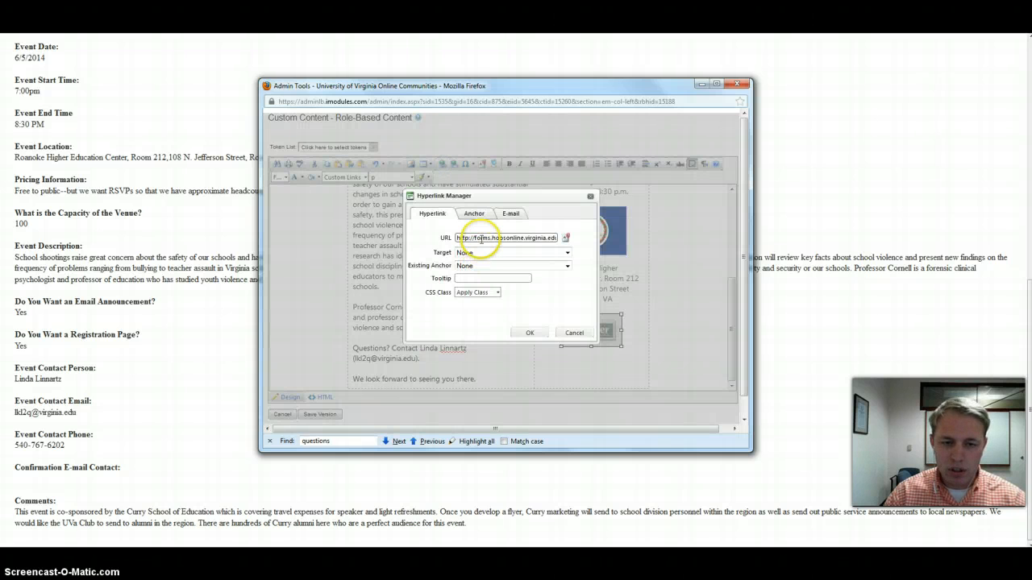
{"action": "left_click", "coordinate": [456, 237]}
{"action": "left_click_drag", "start_coordinate": [457, 237], "coordinate": [575, 240]}
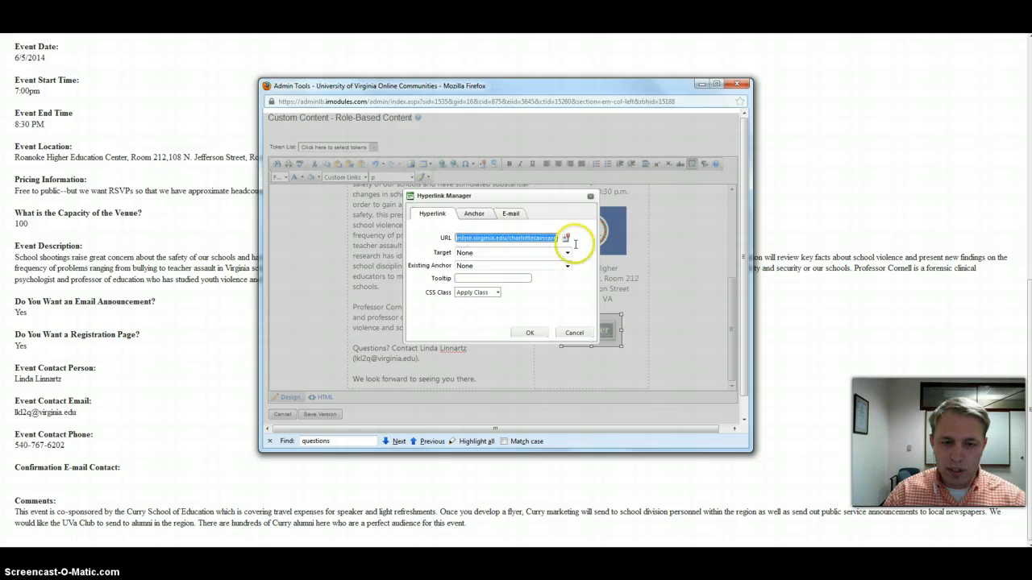
{"action": "double_click", "coordinate": [545, 238]}
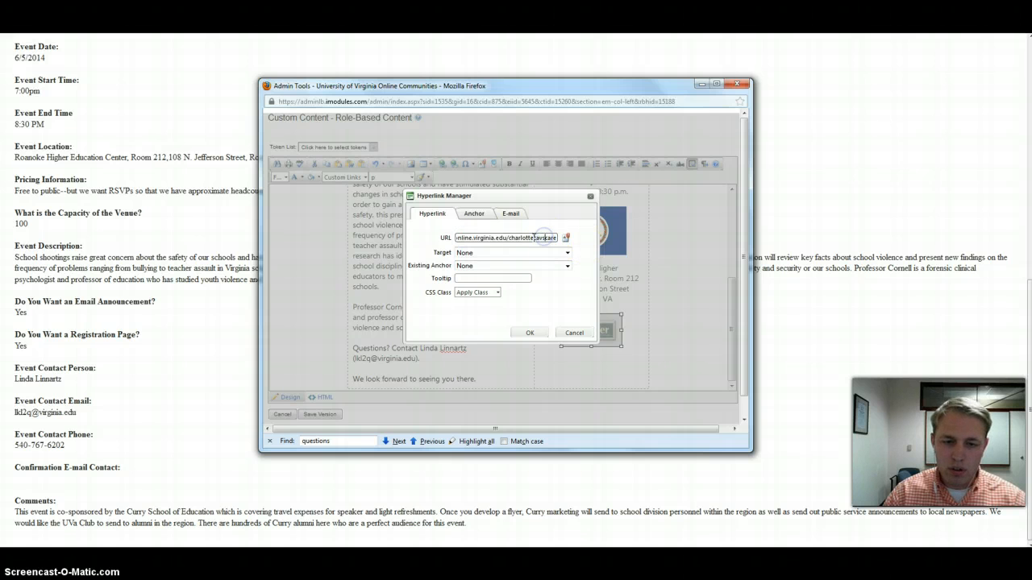
{"action": "key", "text": "ctrl+a"}
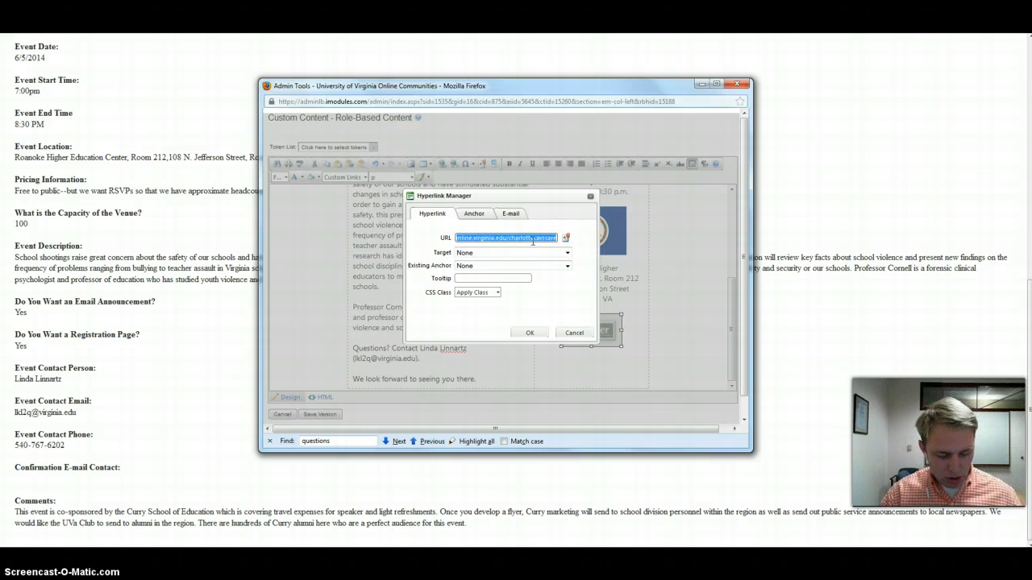
{"action": "left_click", "coordinate": [528, 332]}
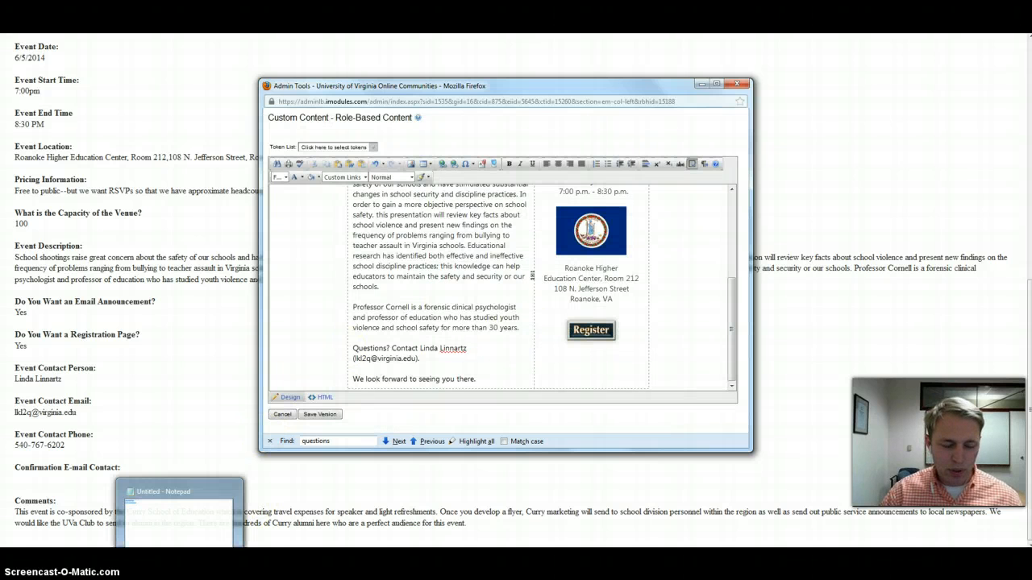
{"action": "left_click", "coordinate": [180, 516]}
{"action": "left_click_drag", "start_coordinate": [165, 126], "coordinate": [56, 95]}
{"action": "key", "text": "BackSpace"}
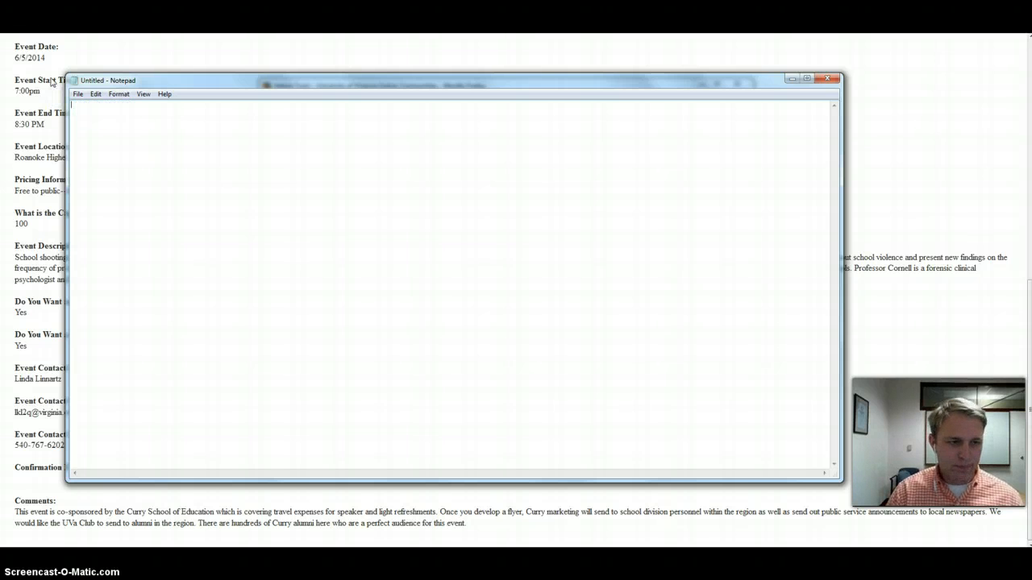
{"action": "type", "text": "http://forms.hoosonline.virginia.edu/charlottecavscare"}
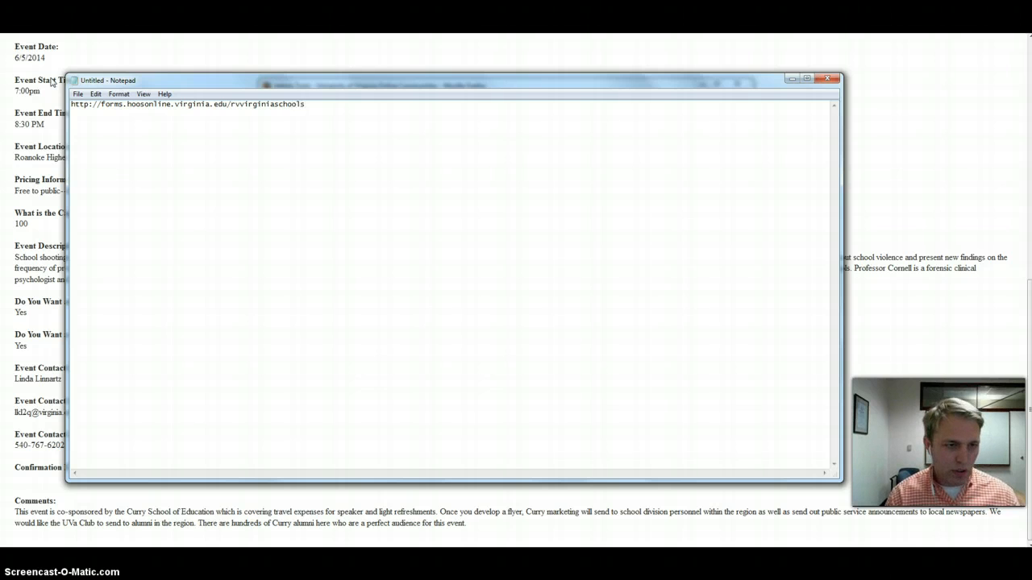
Copy the edited registration link from Notepad, switch back to the email content editor and remove the Register button's existing hyperlink
{"action": "key", "text": "ctrl+a"}
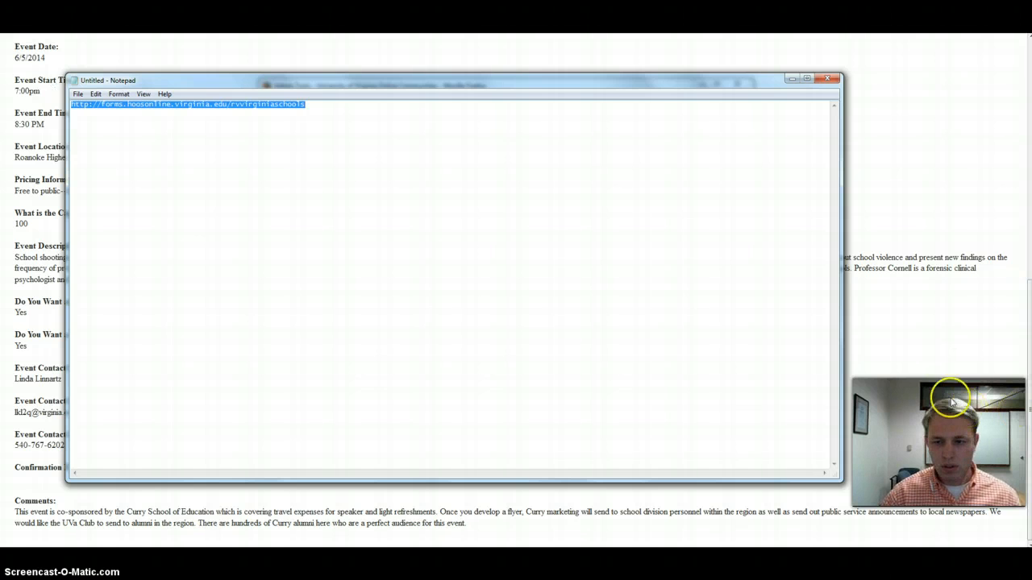
{"action": "left_click", "coordinate": [926, 383]}
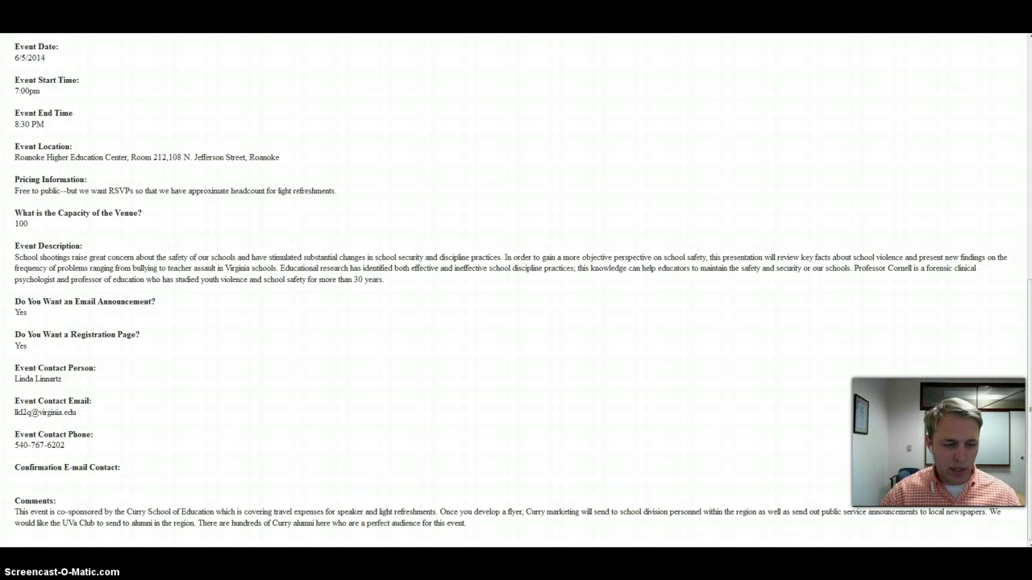
{"action": "left_click", "coordinate": [347, 520]}
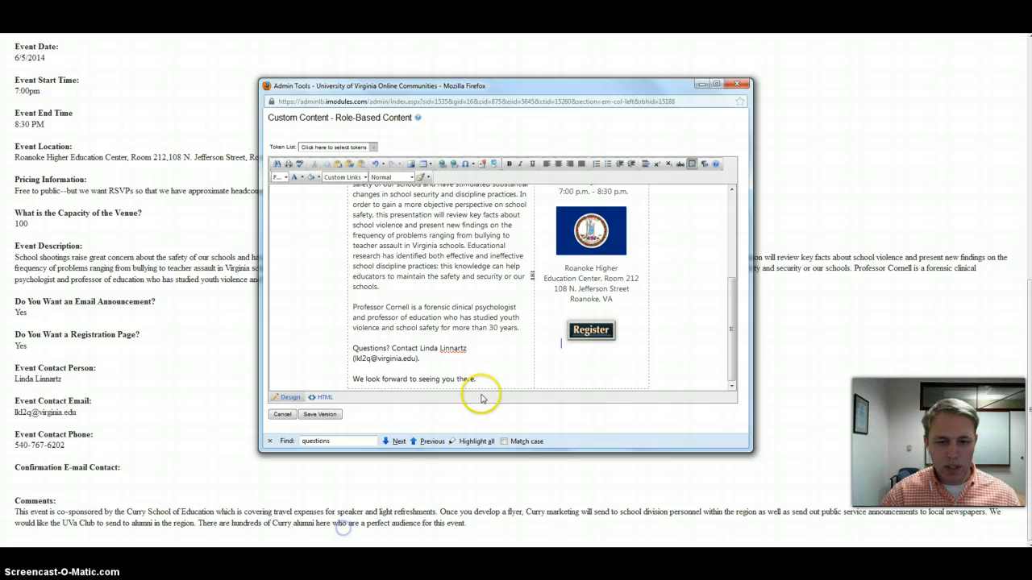
{"action": "left_click", "coordinate": [610, 331]}
{"action": "left_click", "coordinate": [454, 164]}
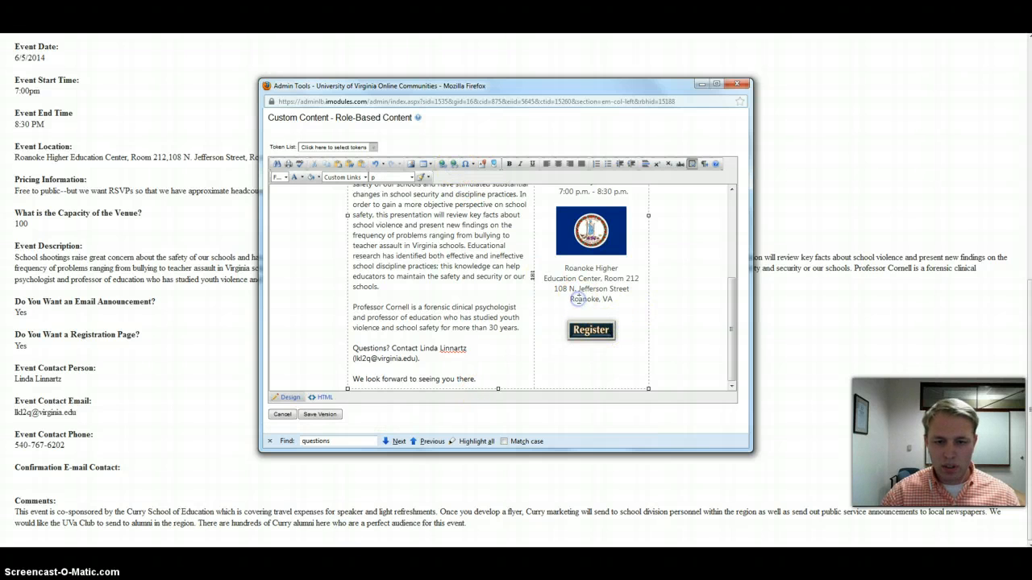
{"action": "left_click", "coordinate": [595, 327]}
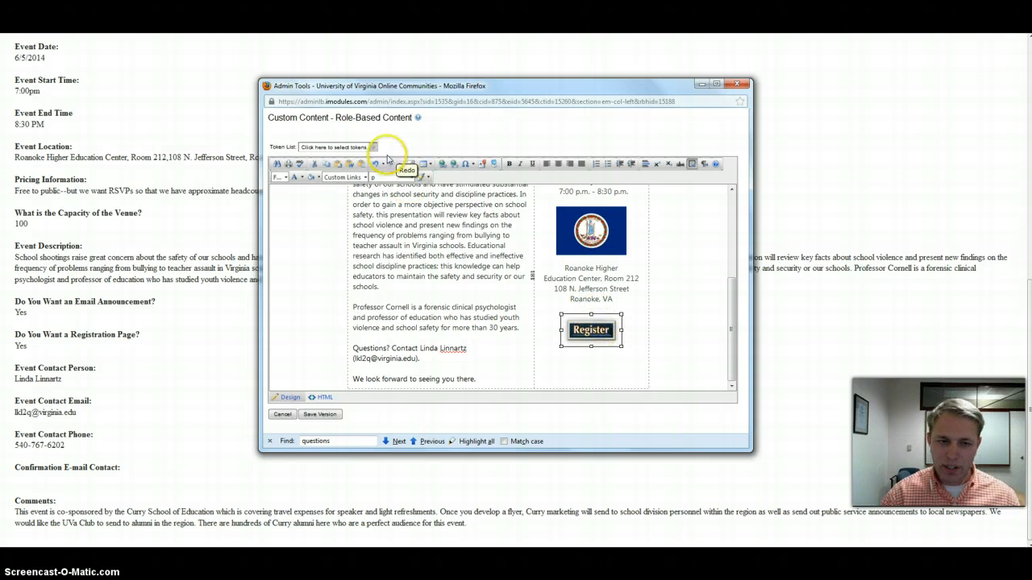
{"action": "left_click", "coordinate": [441, 164]}
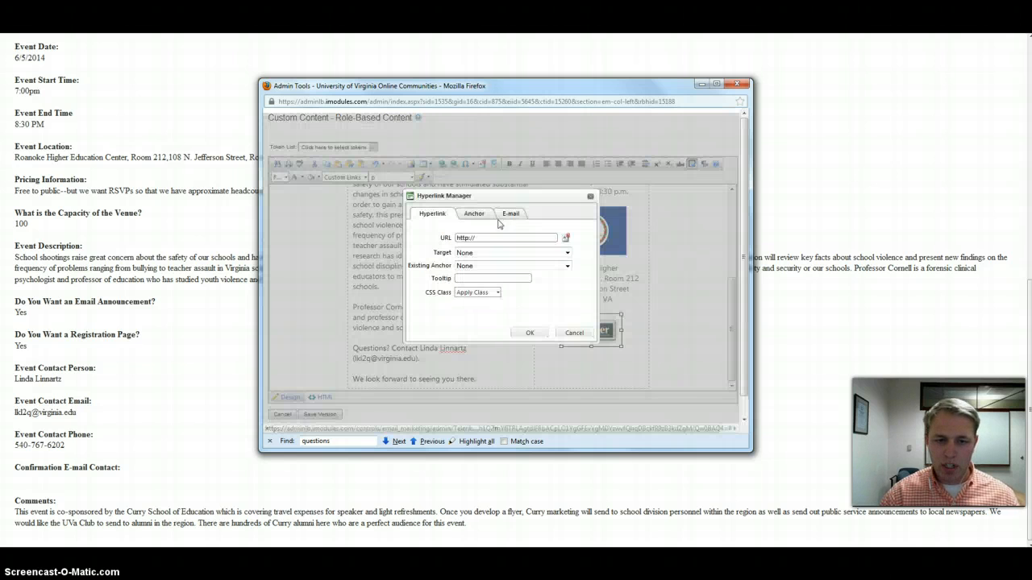
{"action": "key", "text": "BackSpace"}
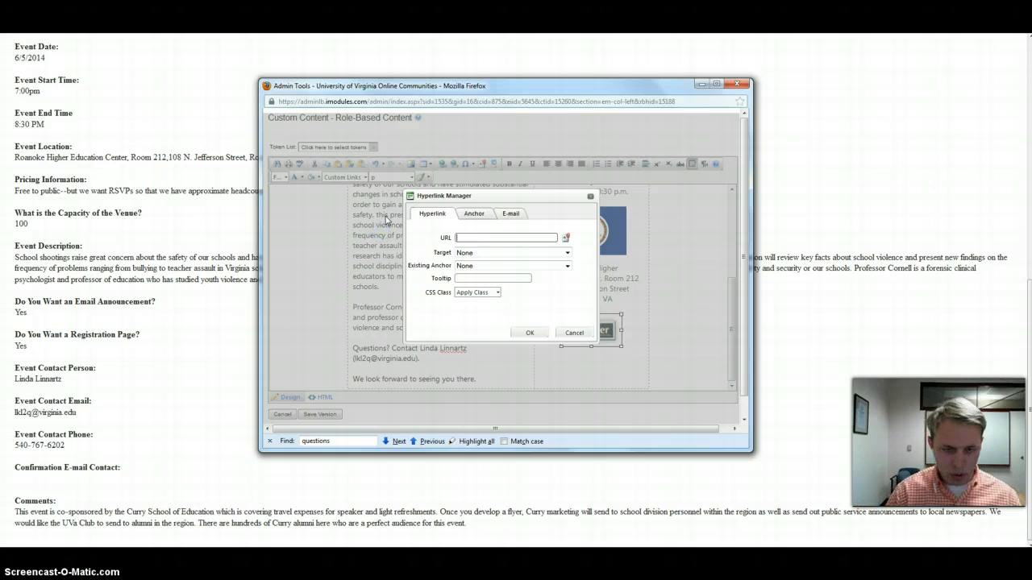
{"action": "key", "text": "ctrl+v"}
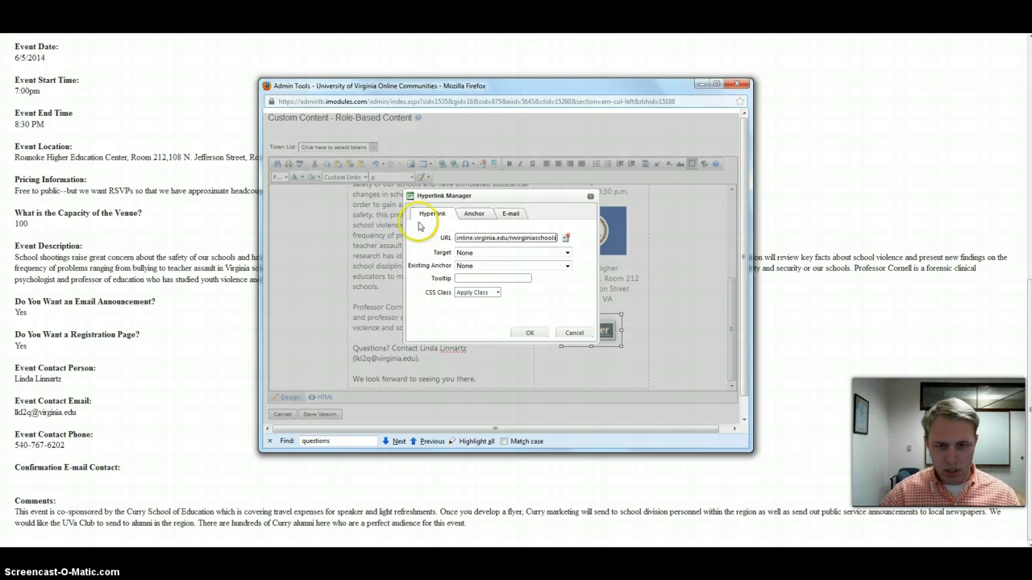
{"action": "left_click", "coordinate": [530, 333]}
{"action": "left_click", "coordinate": [574, 299]}
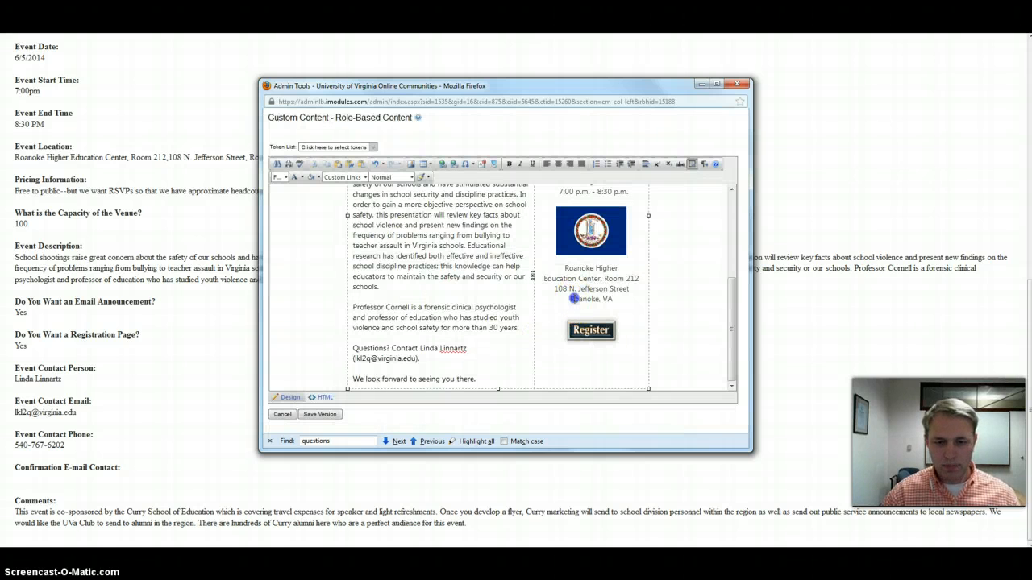
{"action": "left_click", "coordinate": [523, 278]}
Save the body content version, load it into the email and return to the iModules Email Builder
{"action": "left_click", "coordinate": [321, 415]}
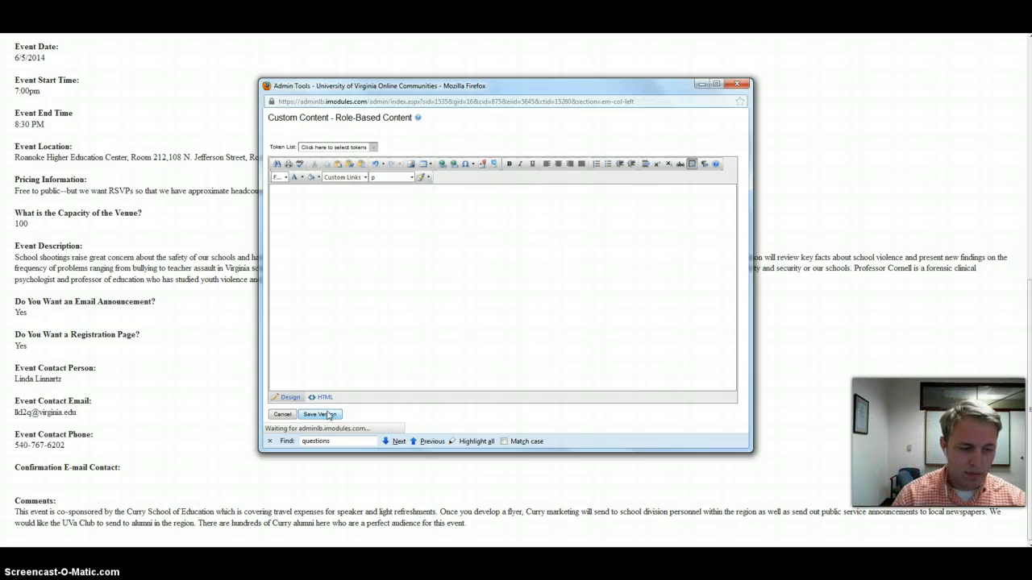
{"action": "left_click", "coordinate": [376, 299]}
{"action": "left_click", "coordinate": [298, 377]}
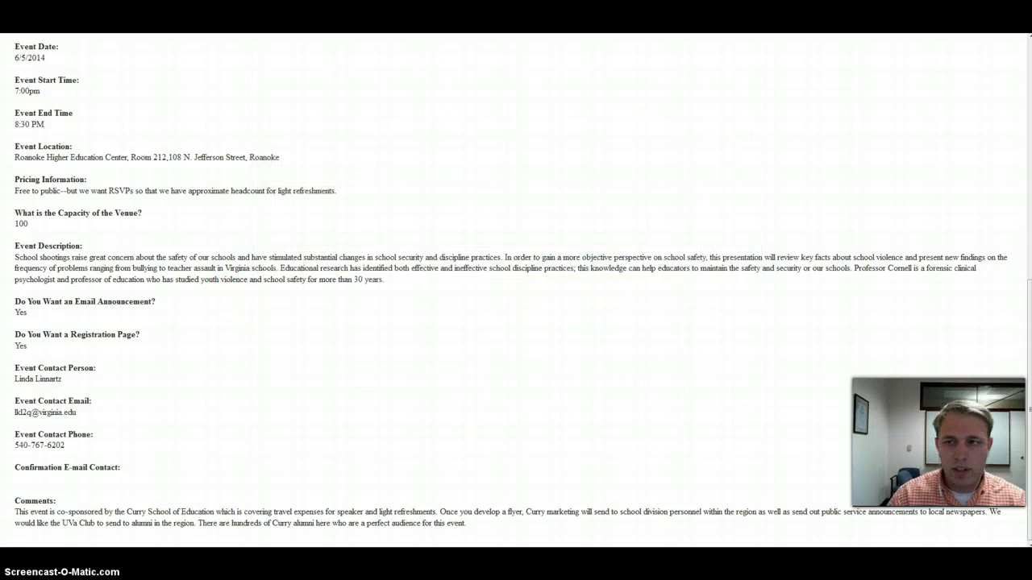
{"action": "left_click", "coordinate": [982, 11]}
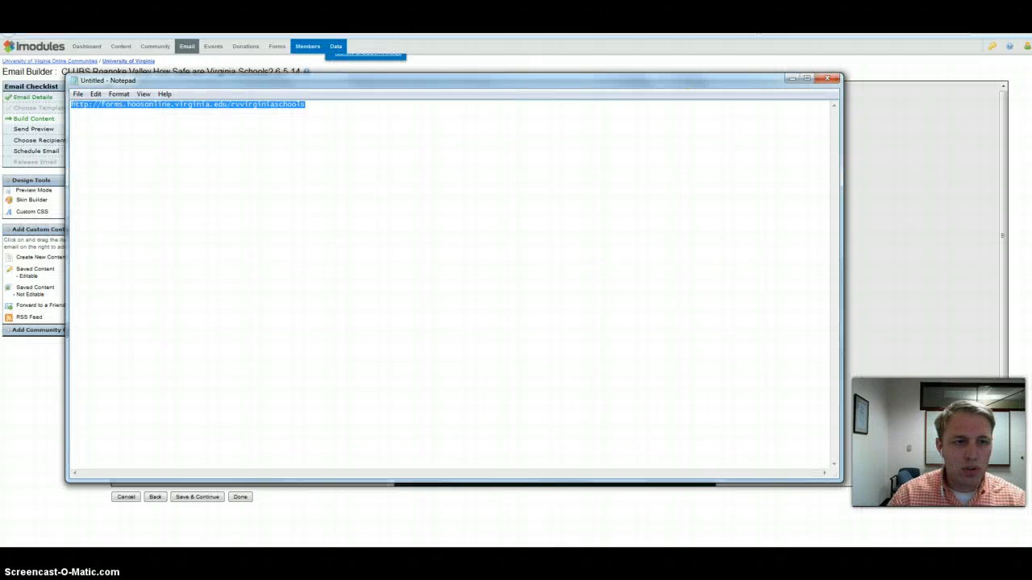
{"action": "left_click", "coordinate": [479, 48]}
Review the updated email and open the "Default for Everyone" version of the footer links block for editing
{"action": "scroll", "coordinate": [352, 219], "scroll_direction": "down", "scroll_amount": 2}
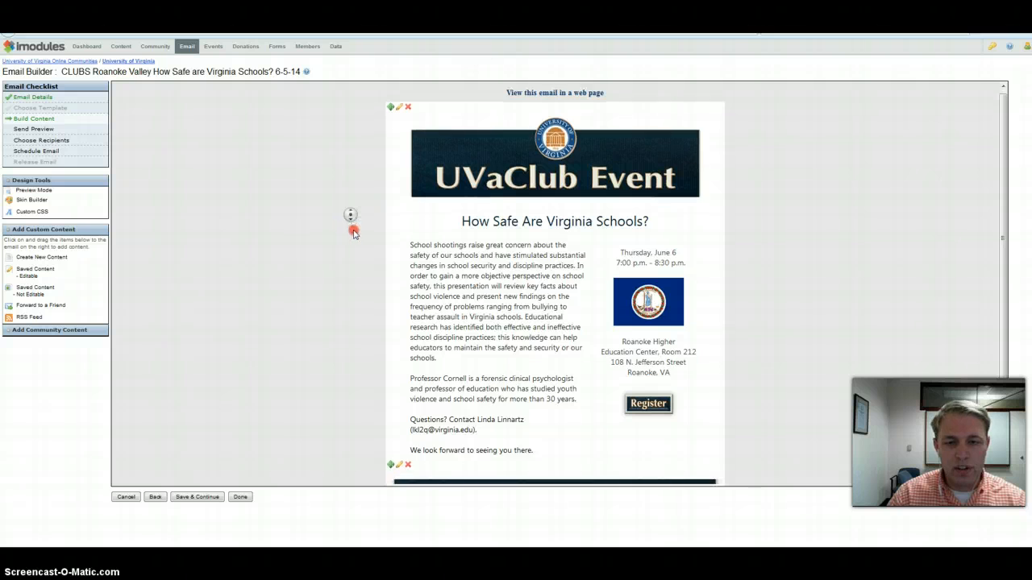
{"action": "scroll", "coordinate": [465, 238], "scroll_direction": "down", "scroll_amount": 3}
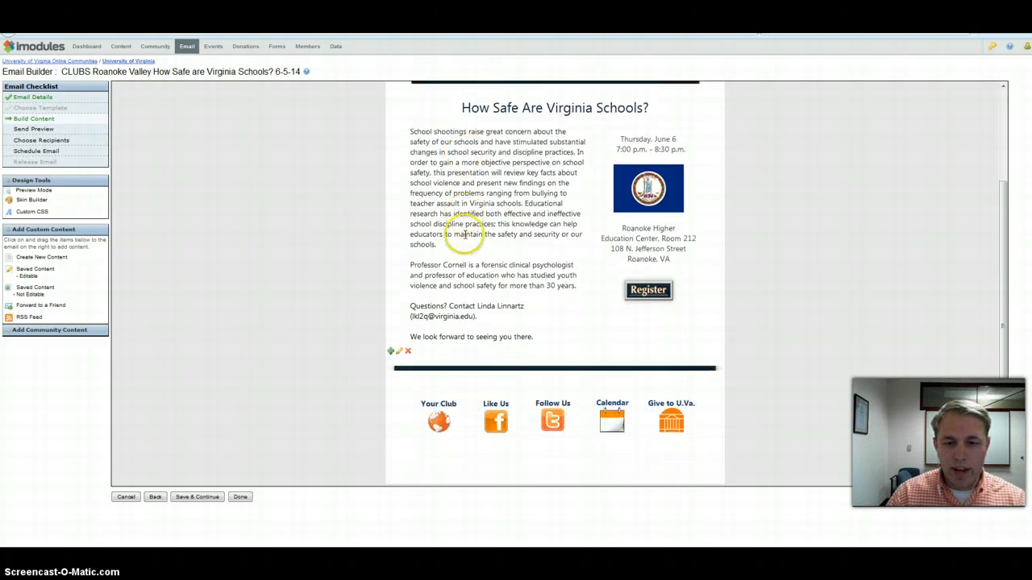
{"action": "scroll", "coordinate": [465, 238], "scroll_direction": "up", "scroll_amount": 4}
{"action": "scroll", "coordinate": [435, 266], "scroll_direction": "down", "scroll_amount": 4}
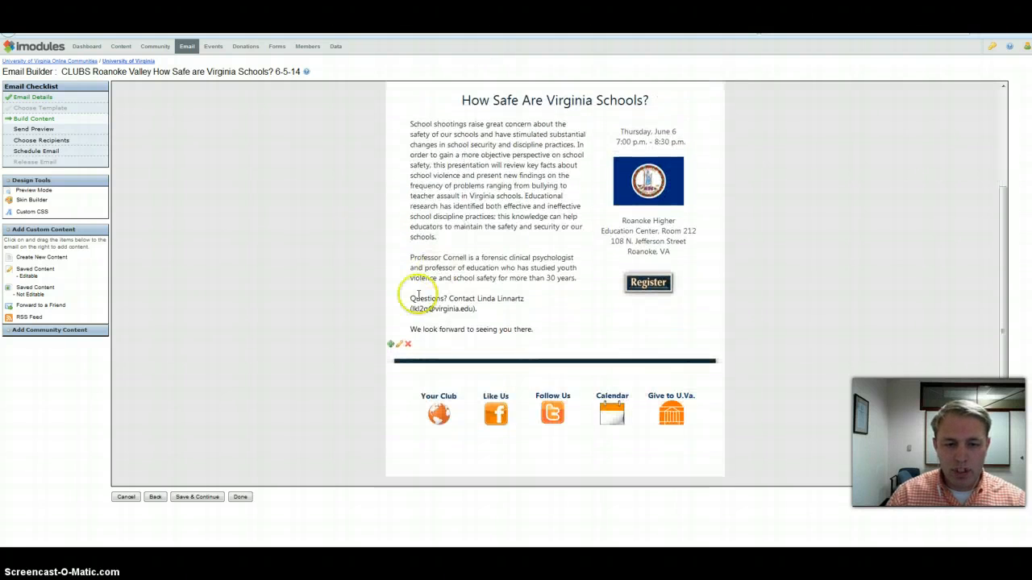
{"action": "left_click", "coordinate": [401, 346]}
{"action": "left_click", "coordinate": [438, 132]}
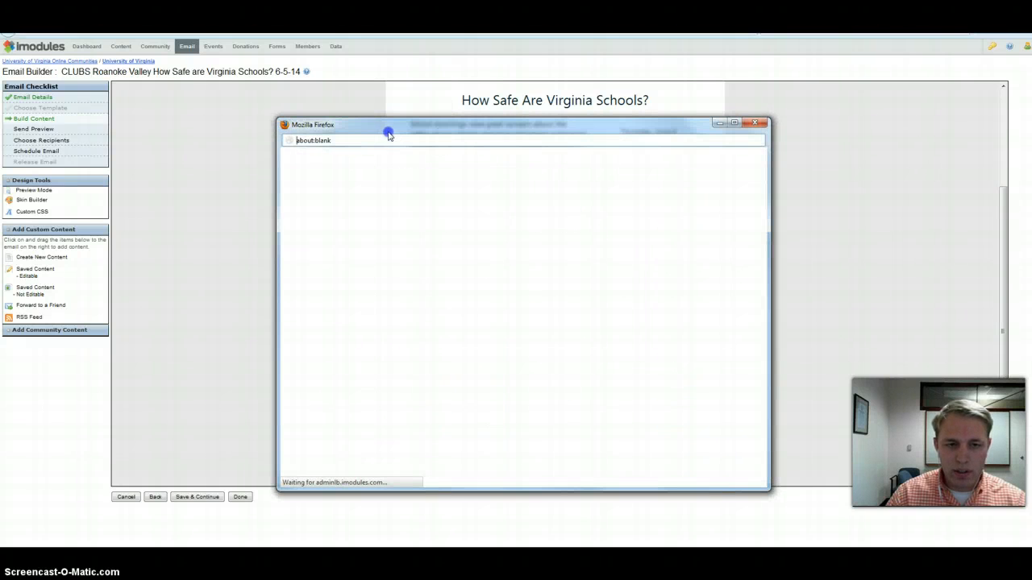
{"action": "left_click_drag", "start_coordinate": [375, 127], "coordinate": [239, 67]}
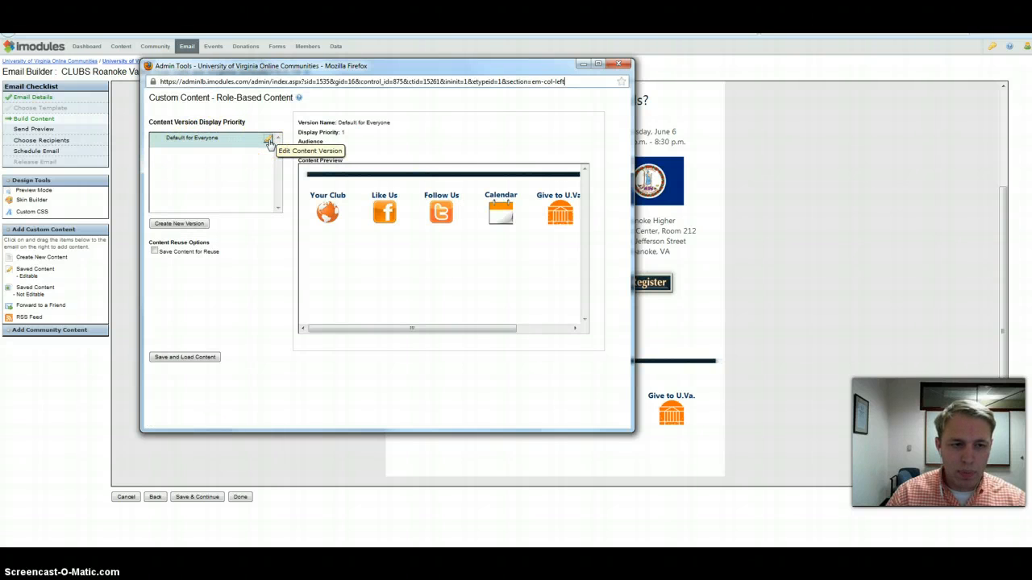
{"action": "left_click", "coordinate": [269, 141]}
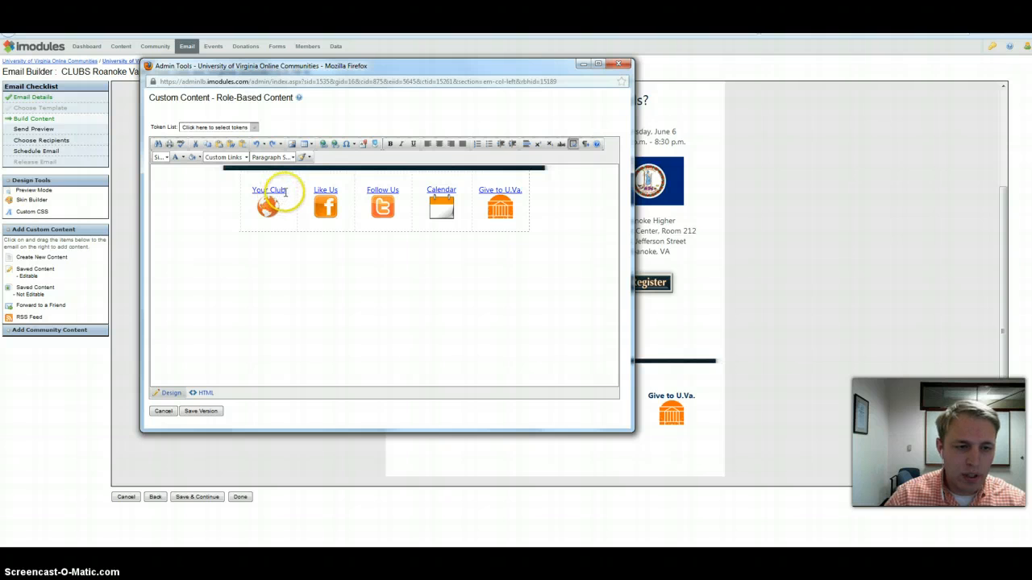
Remove the hyperlinks from the "Your Club" and "Like Us" text in the footer
{"action": "left_click_drag", "start_coordinate": [286, 190], "coordinate": [258, 190]}
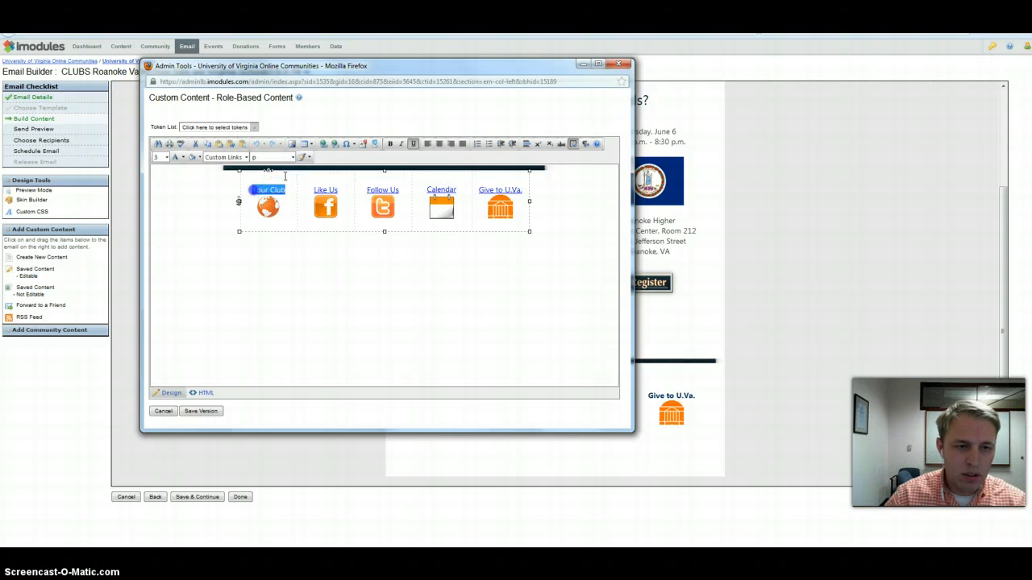
{"action": "left_click", "coordinate": [335, 143]}
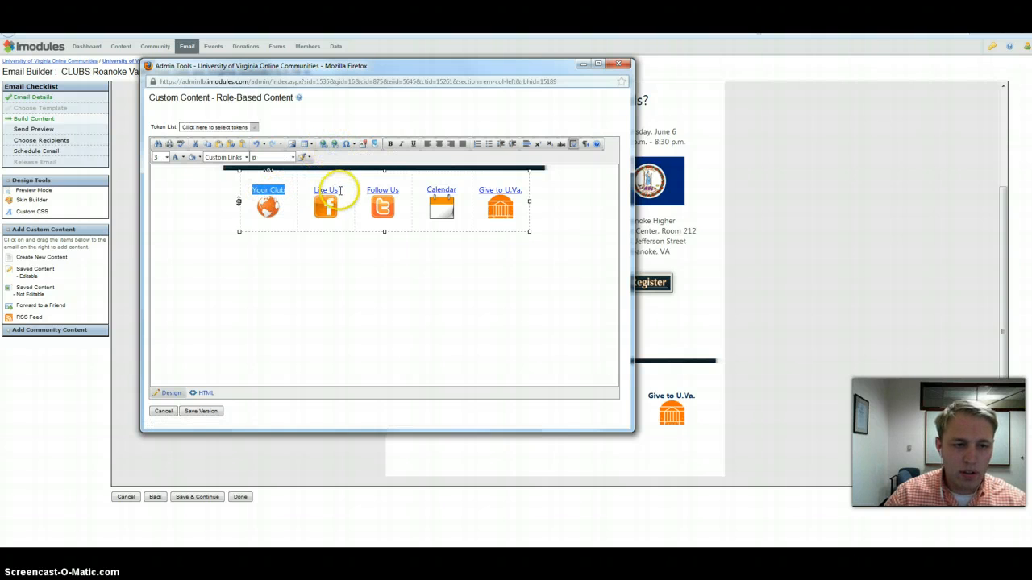
{"action": "left_click_drag", "start_coordinate": [341, 190], "coordinate": [327, 190]}
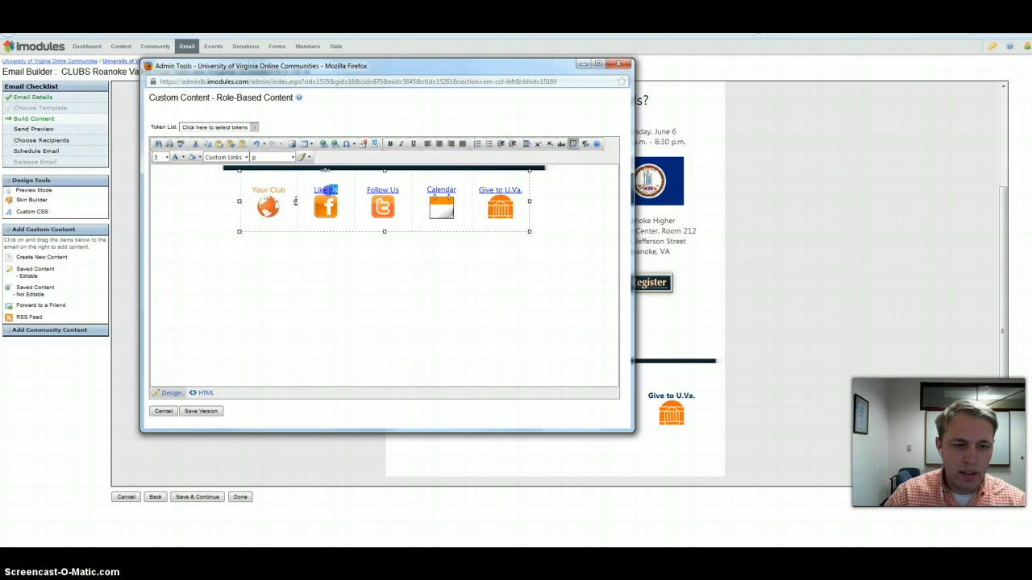
{"action": "left_click", "coordinate": [335, 143]}
{"action": "left_click", "coordinate": [335, 189]}
Check the URL of the footer's "Follow Us" link and close its hyperlink settings
{"action": "left_click_drag", "start_coordinate": [398, 189], "coordinate": [367, 190]}
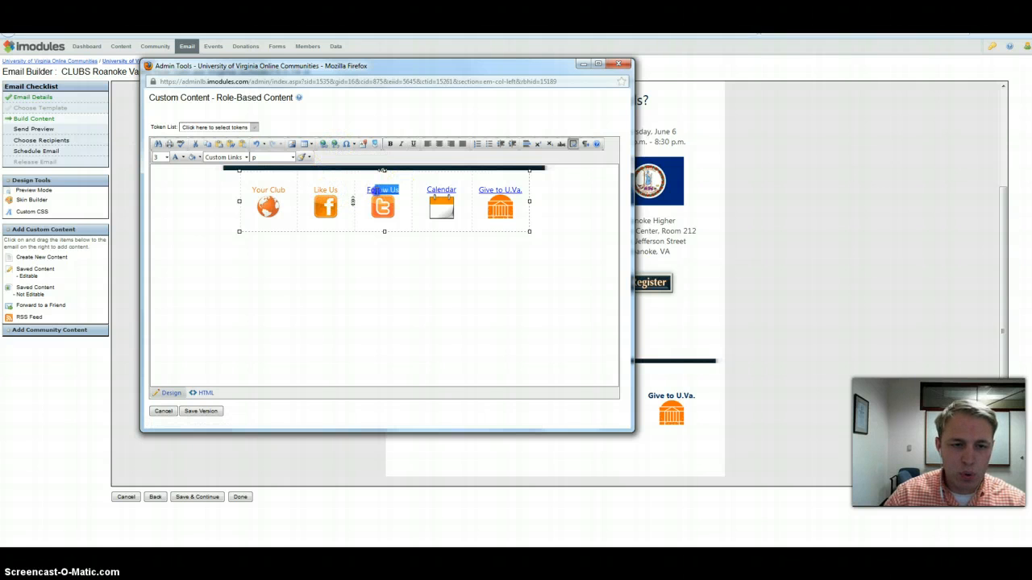
{"action": "left_click", "coordinate": [322, 144]}
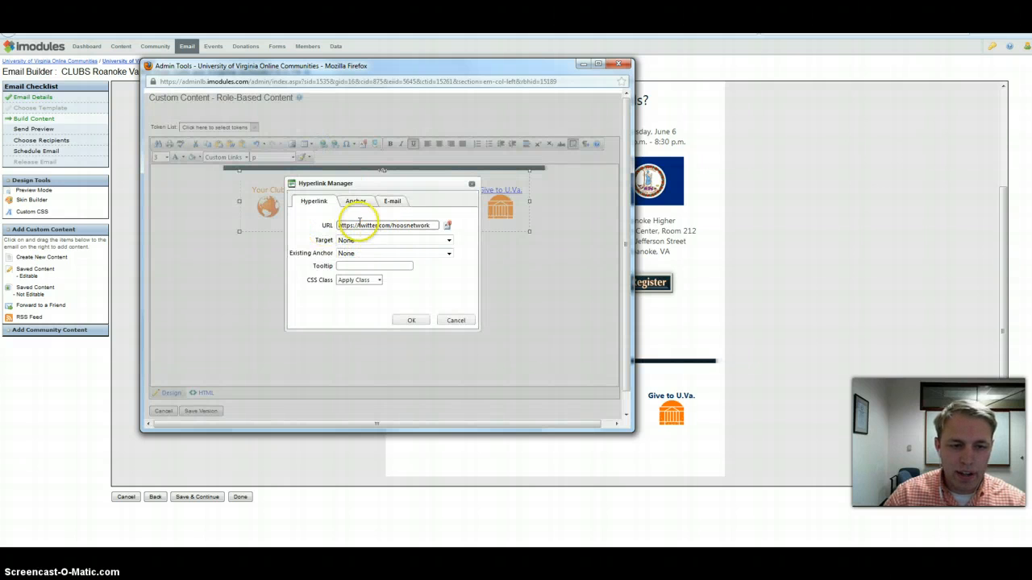
{"action": "left_click", "coordinate": [415, 320]}
On the UVA Global Network site, find the UVaClub of the Roanoke Valley page, copy its address and return to the footer editor
{"action": "left_click_drag", "start_coordinate": [437, 65], "coordinate": [603, 98]}
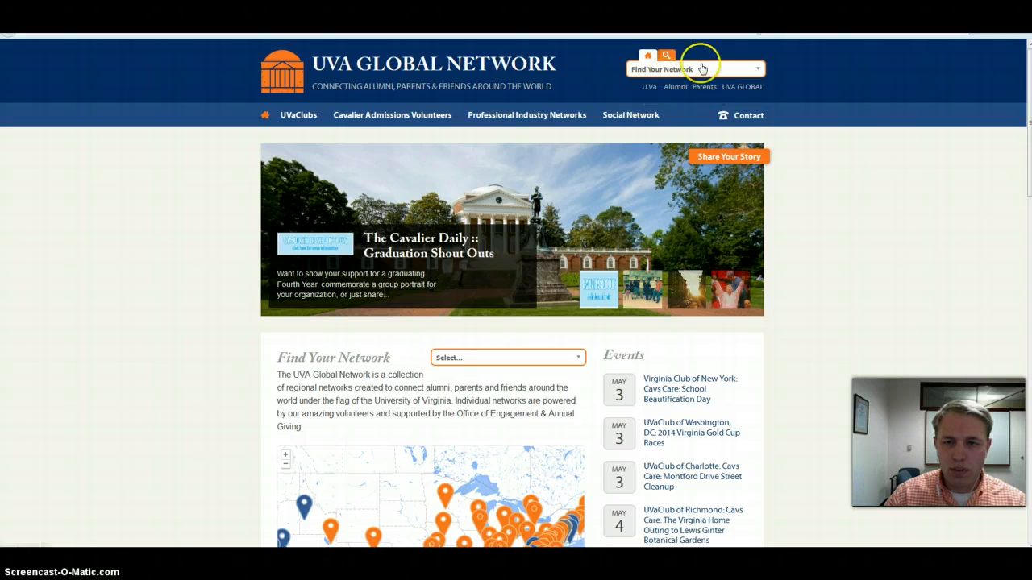
{"action": "left_click", "coordinate": [726, 73]}
{"action": "left_click_drag", "start_coordinate": [758, 106], "coordinate": [753, 196]}
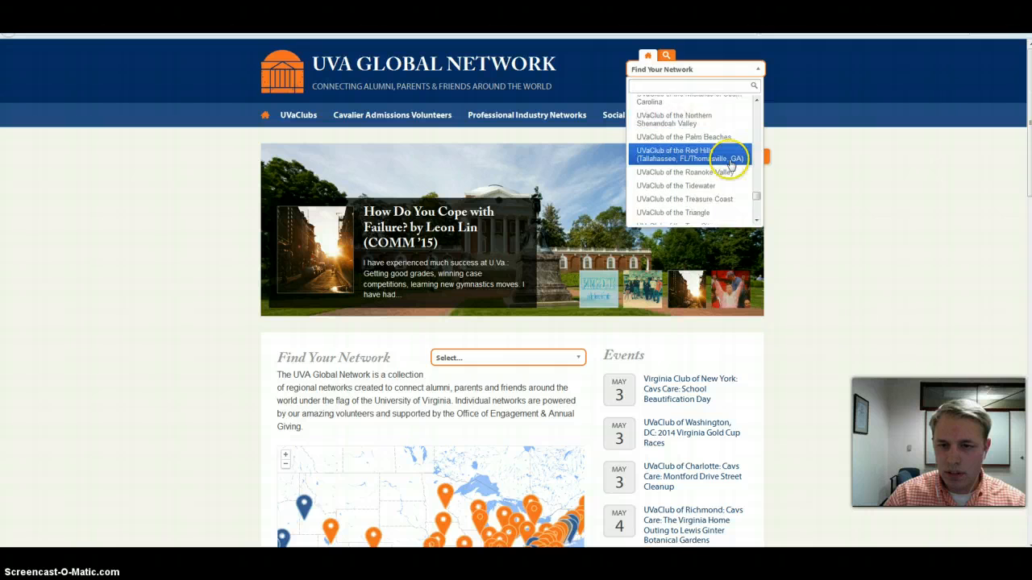
{"action": "left_click", "coordinate": [728, 175]}
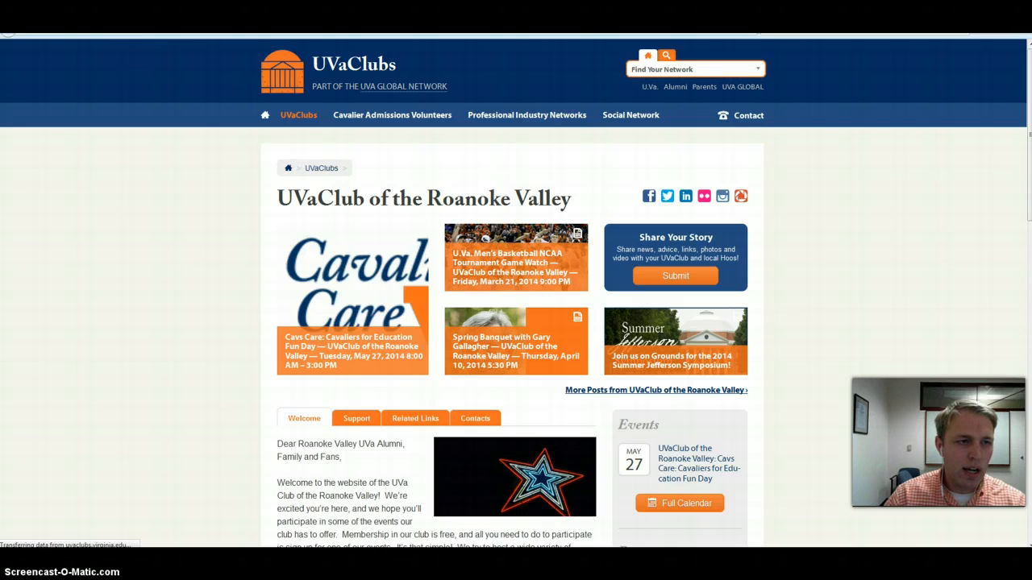
{"action": "right_click", "coordinate": [141, 30]}
{"action": "left_click", "coordinate": [169, 65]}
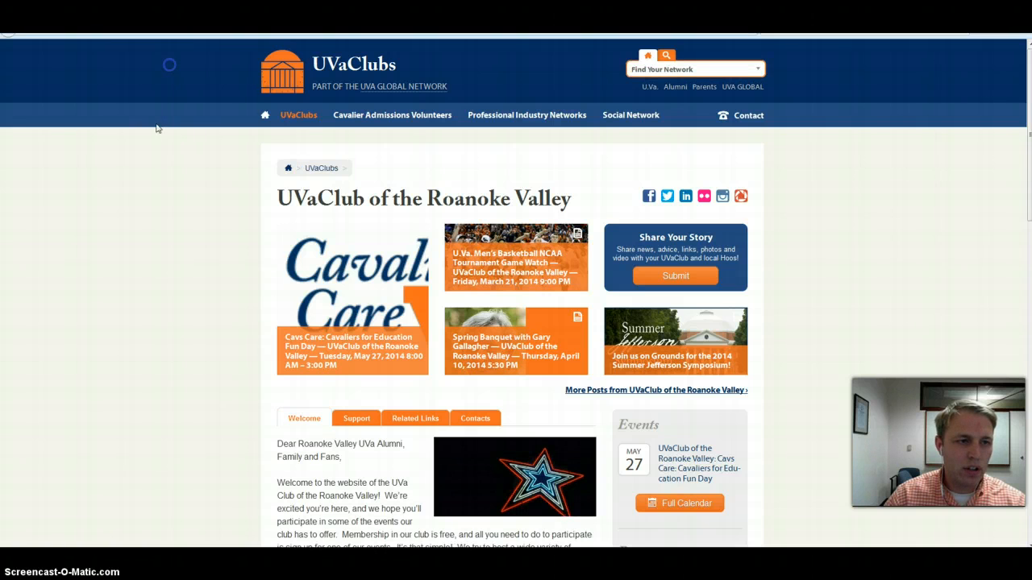
{"action": "mouse_move", "coordinate": [218, 511]}
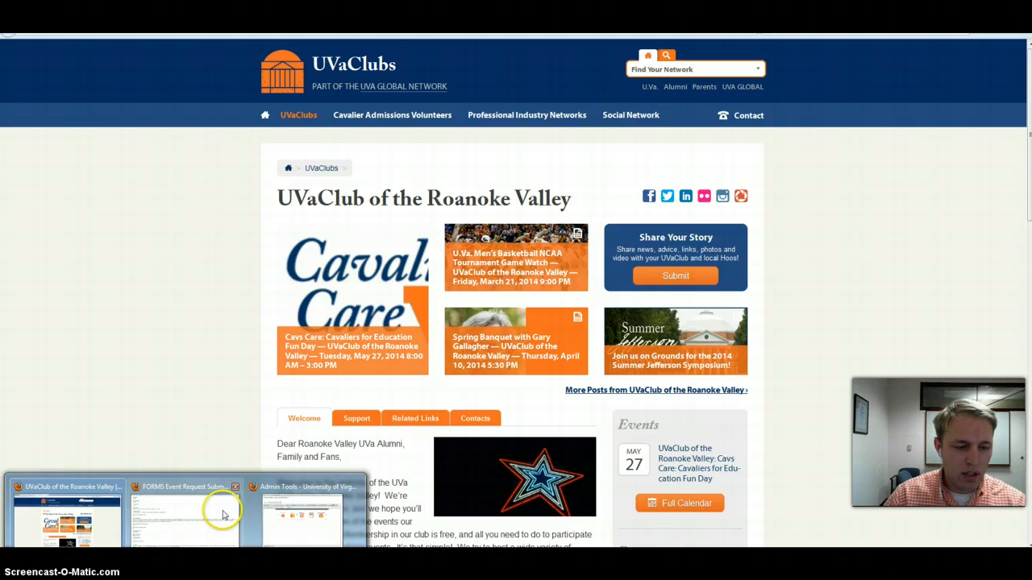
{"action": "left_click", "coordinate": [311, 511]}
{"action": "left_click_drag", "start_coordinate": [454, 223], "coordinate": [442, 224]}
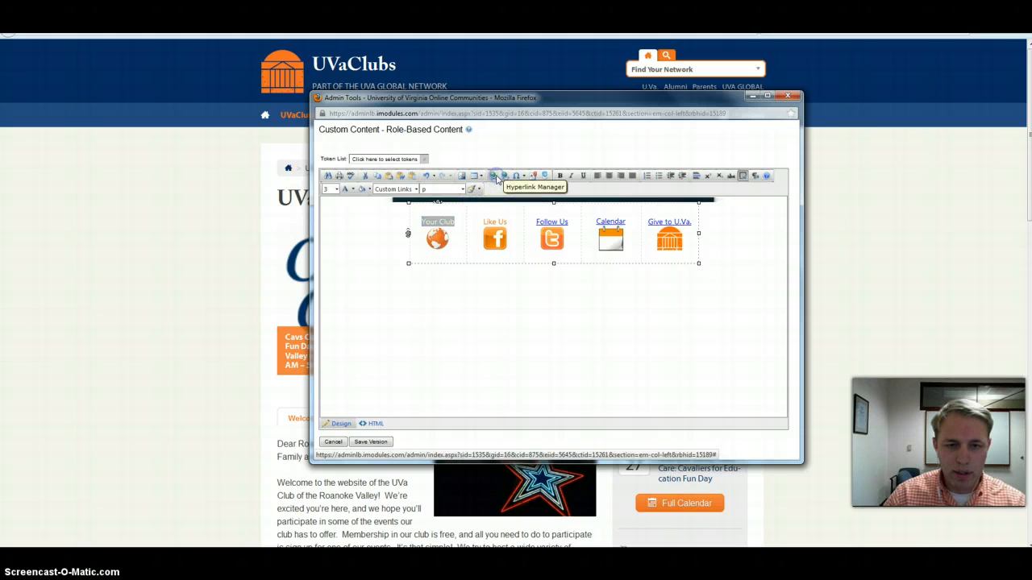
{"action": "left_click", "coordinate": [496, 176]}
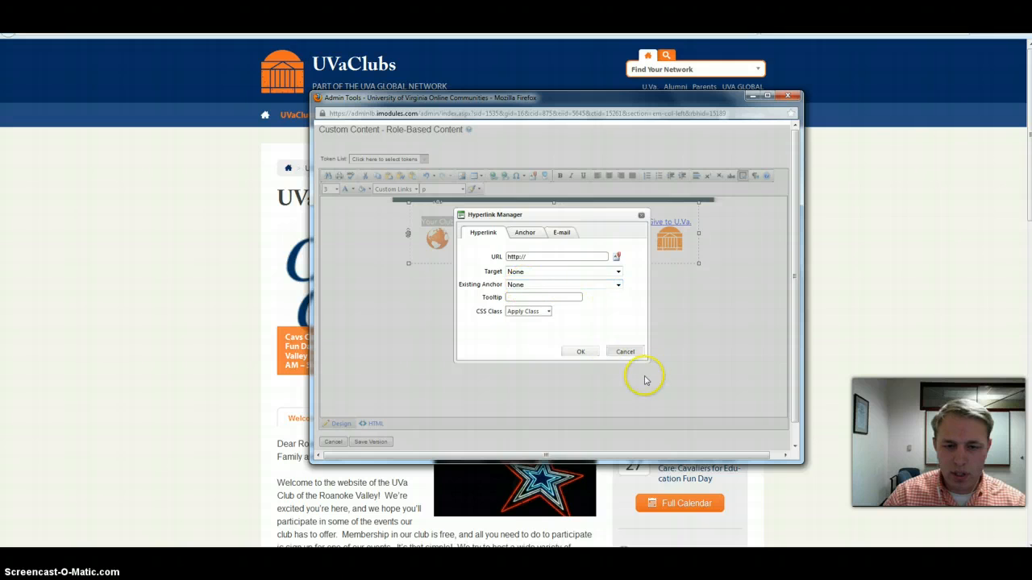
{"action": "left_click", "coordinate": [632, 352]}
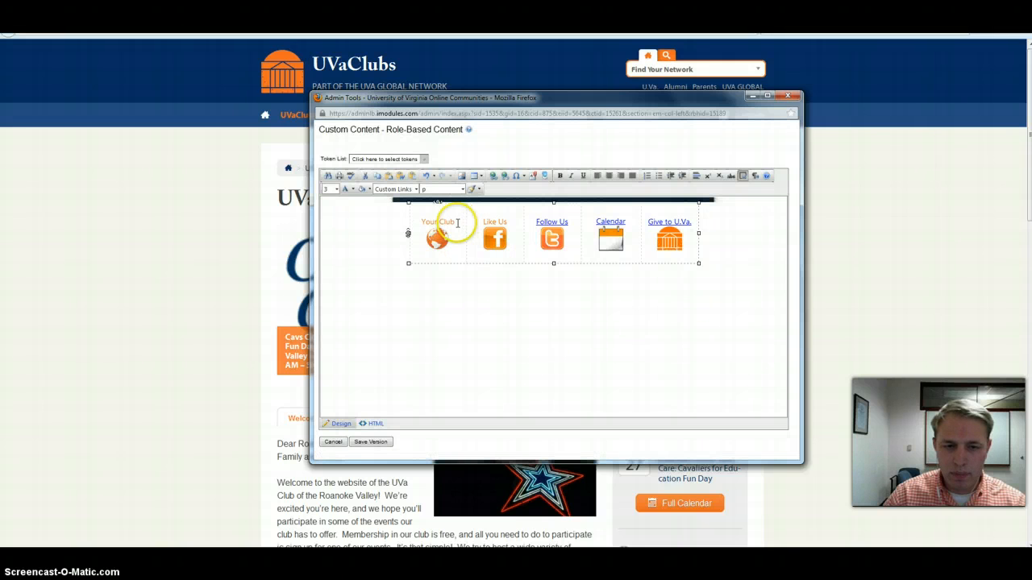
Link the footer's "Your Club" text to the copied UVaClub of the Roanoke Valley page address
{"action": "double_click", "coordinate": [448, 222]}
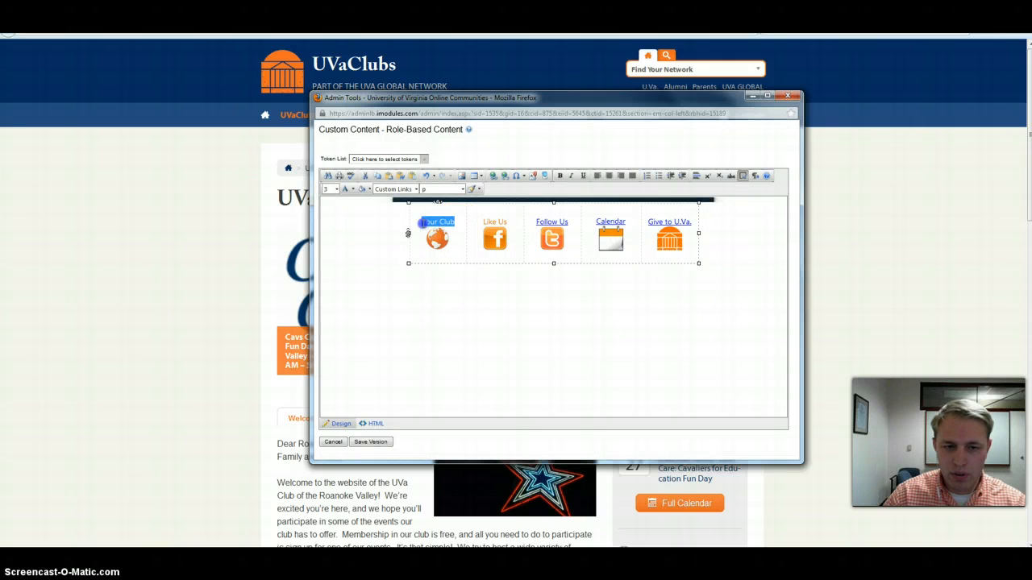
{"action": "left_click", "coordinate": [494, 175]}
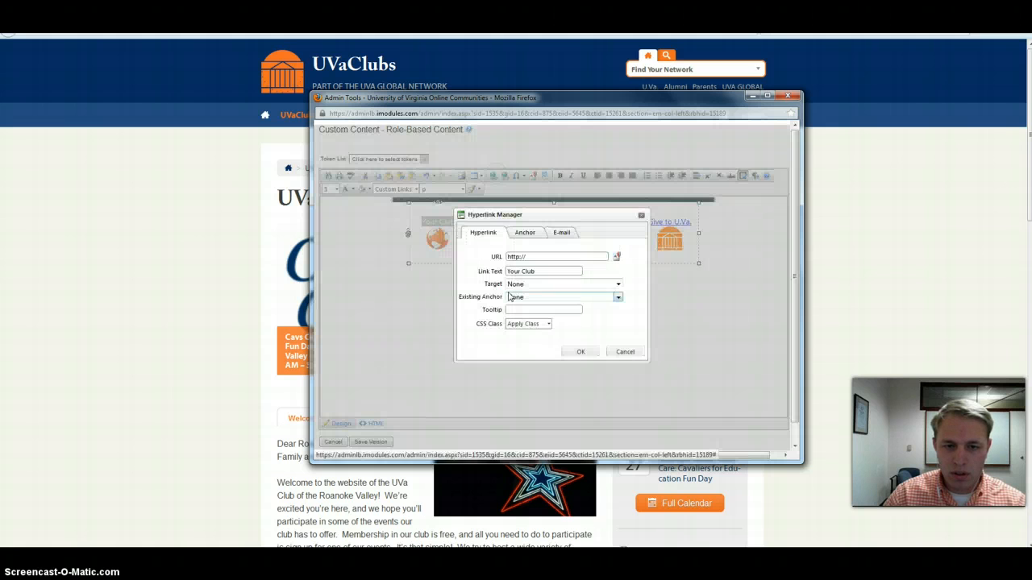
{"action": "left_click_drag", "start_coordinate": [533, 258], "coordinate": [370, 271]}
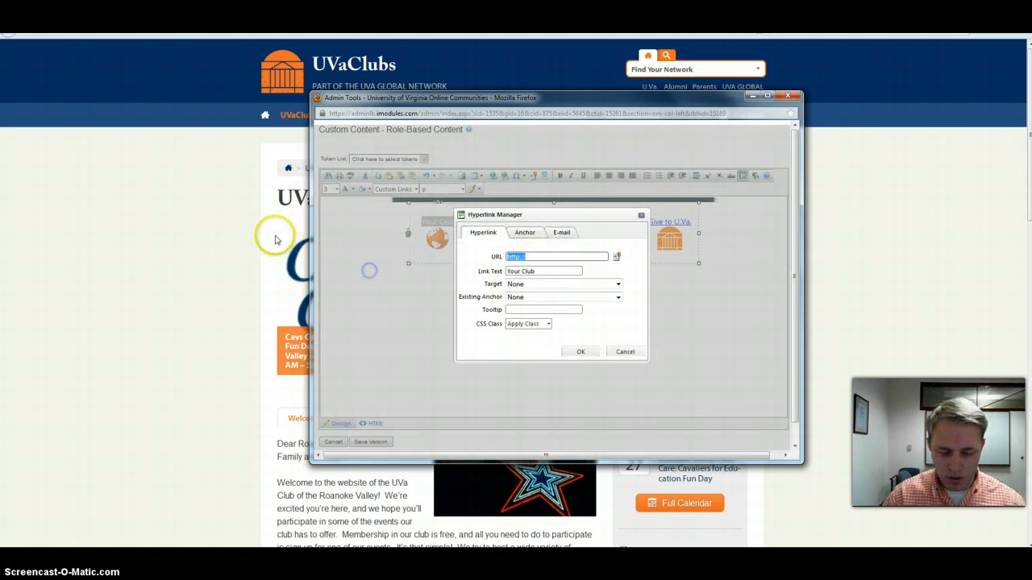
{"action": "key", "text": "ctrl+v"}
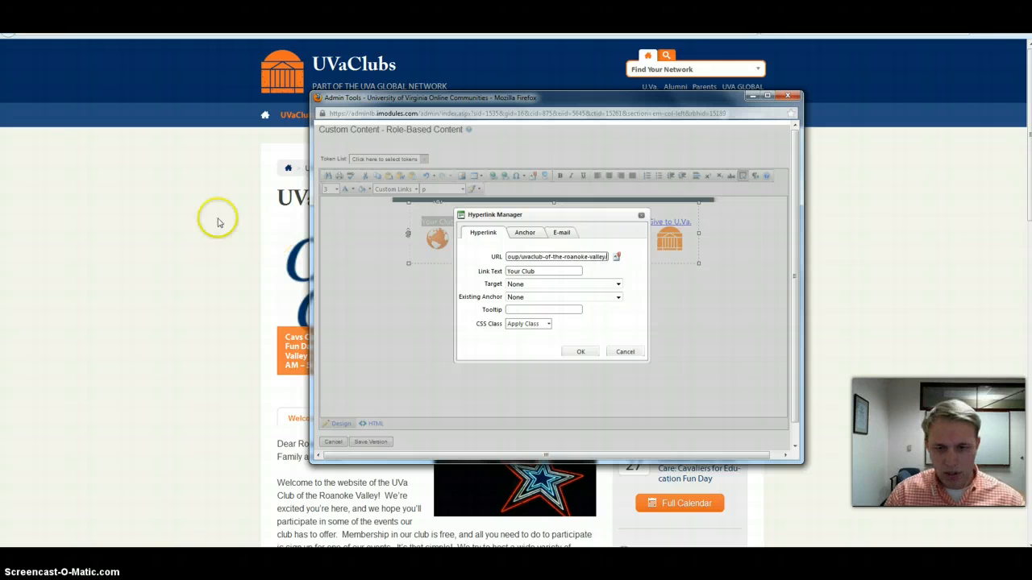
{"action": "left_click", "coordinate": [582, 351]}
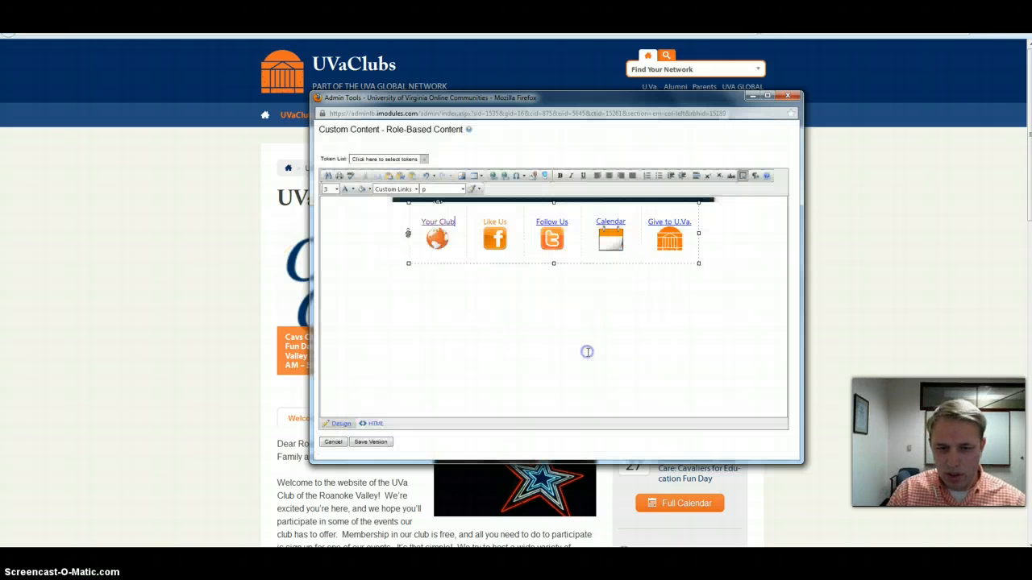
Open the club's Facebook page from the UVaClub of the Roanoke Valley site and copy its address
{"action": "left_click", "coordinate": [232, 296]}
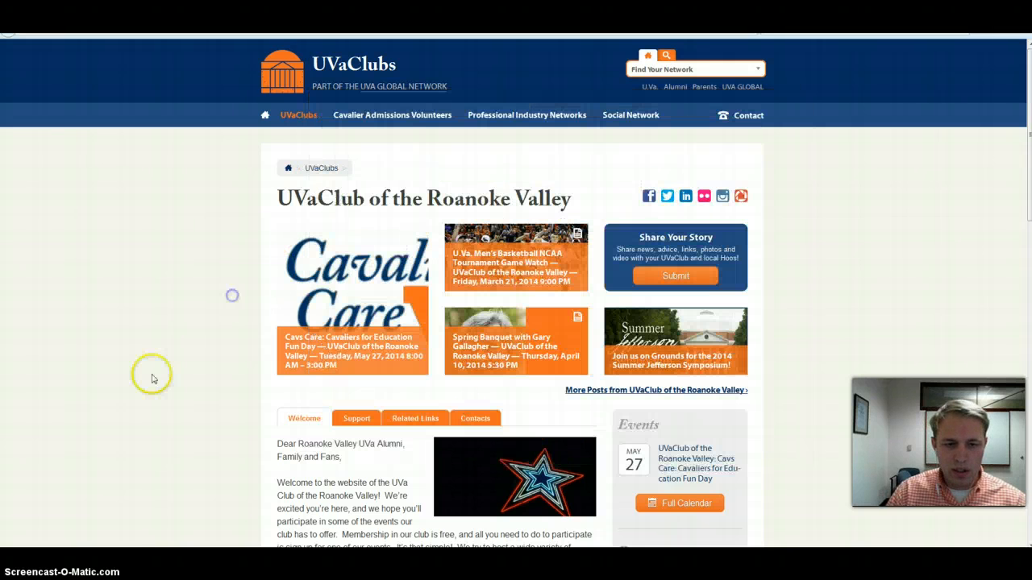
{"action": "left_click", "coordinate": [649, 197]}
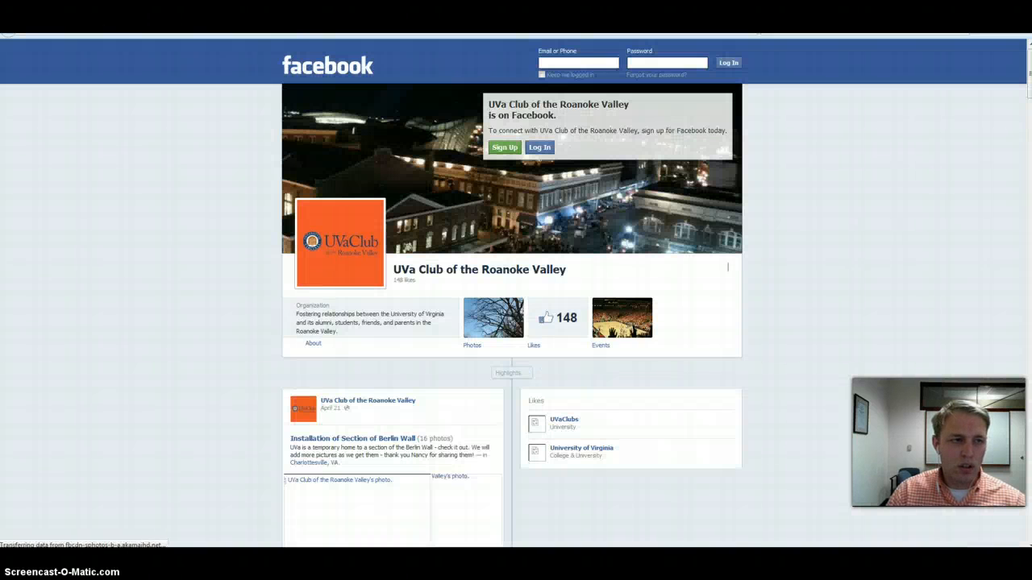
{"action": "right_click", "coordinate": [103, 32]}
{"action": "left_click", "coordinate": [125, 63]}
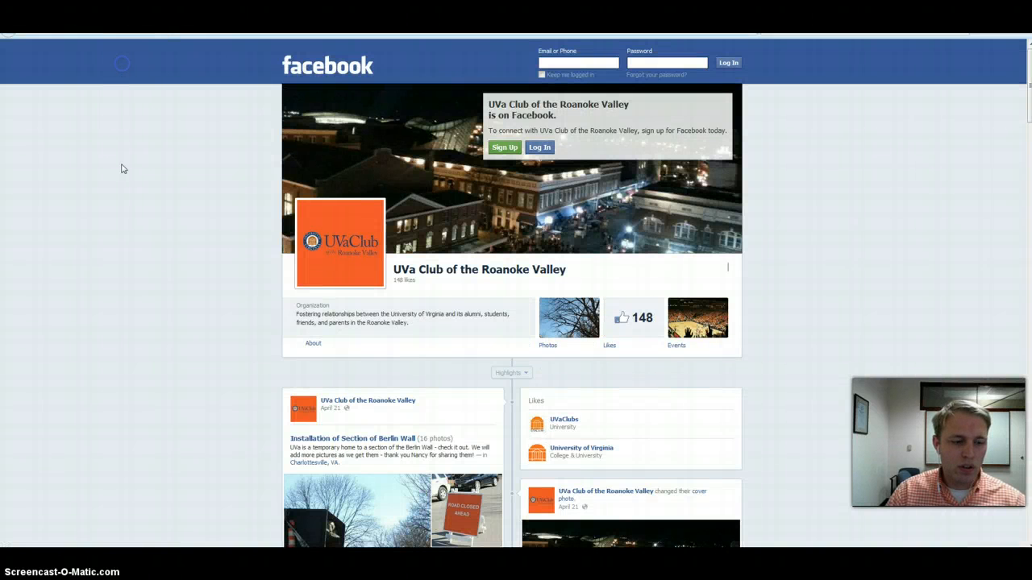
Return to the footer editor and link the "Like Us" text to the copied UVaClubRoanokeValley Facebook address
{"action": "left_click", "coordinate": [75, 521]}
{"action": "left_click", "coordinate": [565, 440]}
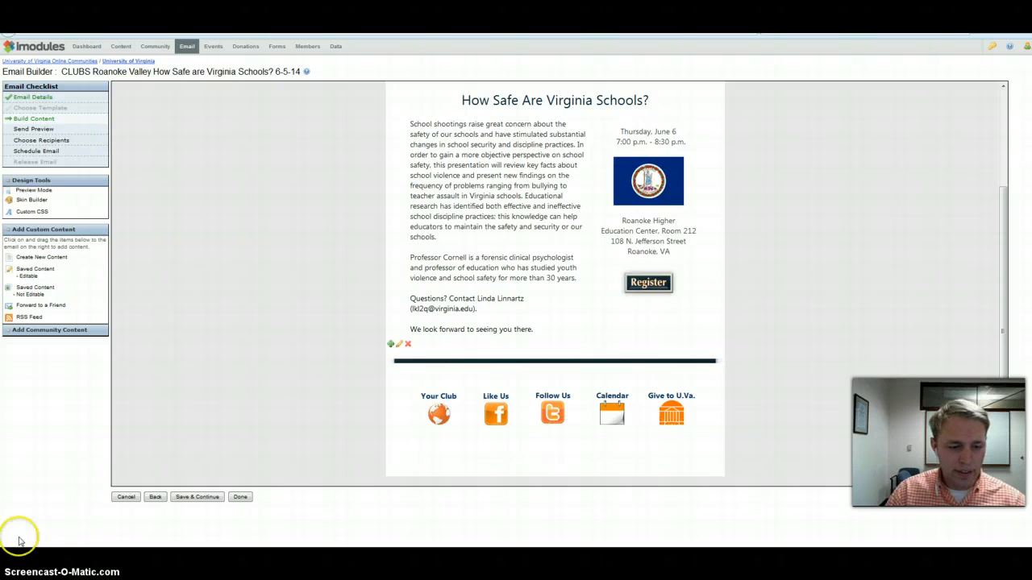
{"action": "mouse_move", "coordinate": [183, 529]}
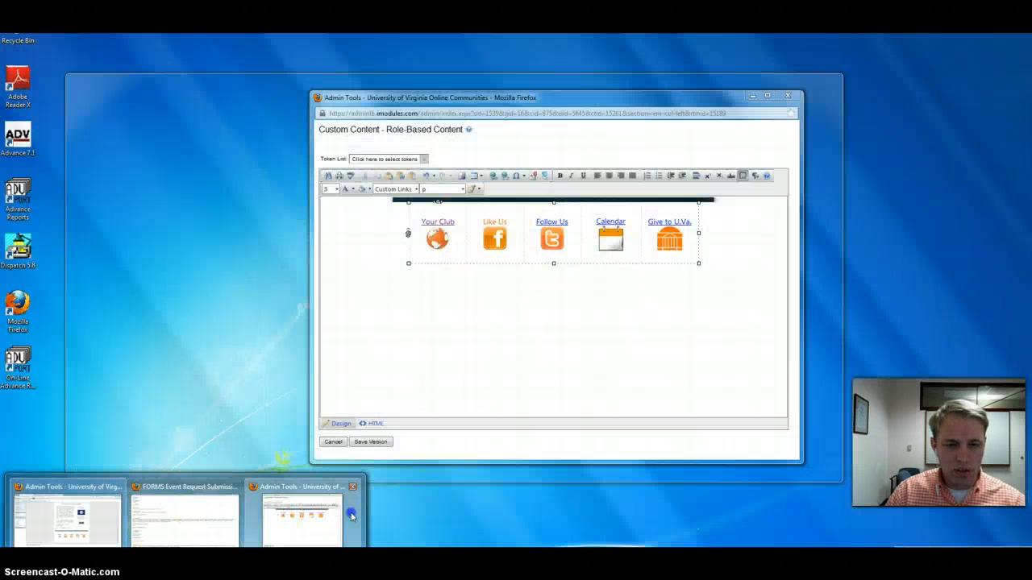
{"action": "left_click", "coordinate": [294, 516]}
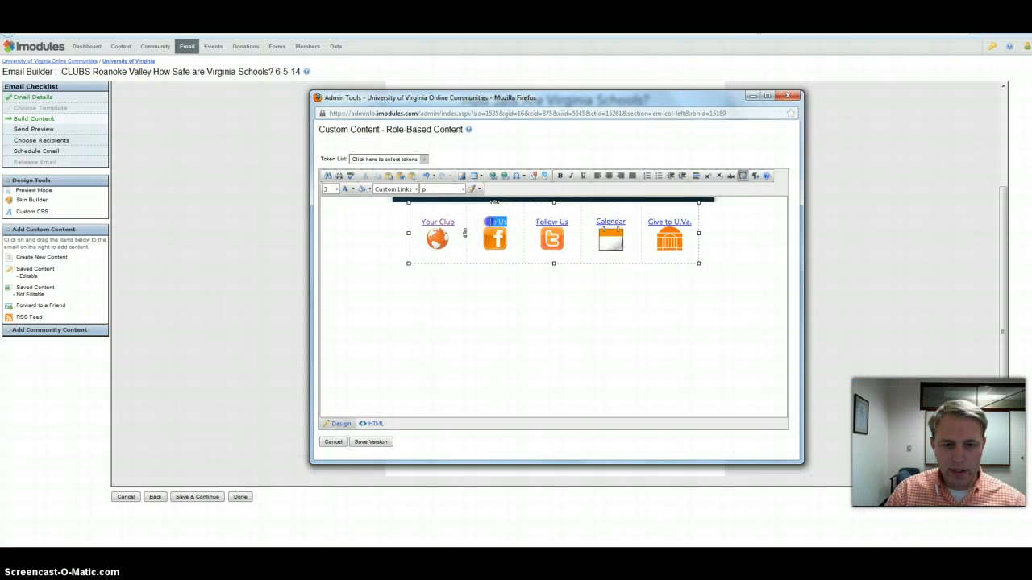
{"action": "left_click", "coordinate": [494, 175]}
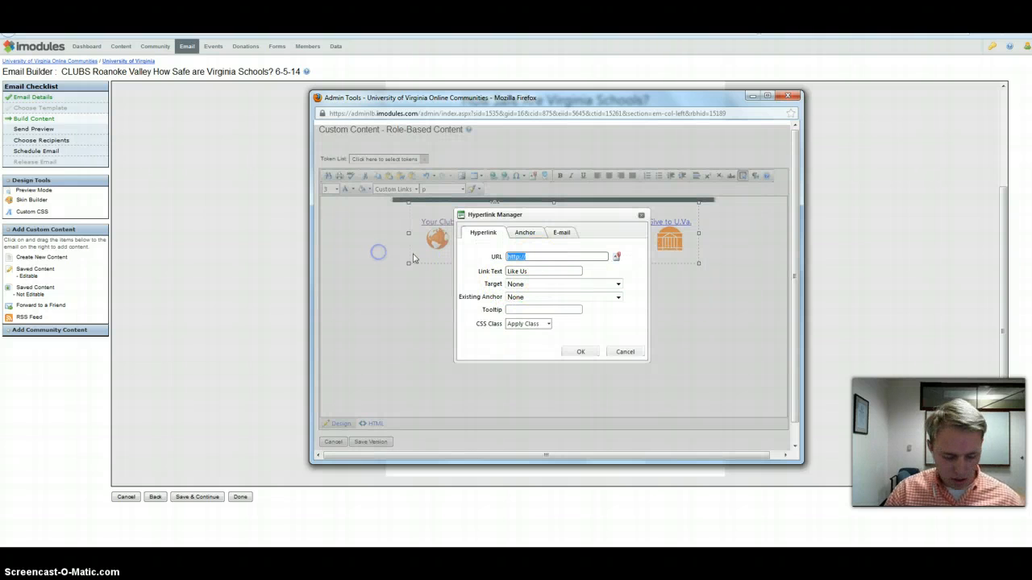
{"action": "key", "text": "ctrl+v"}
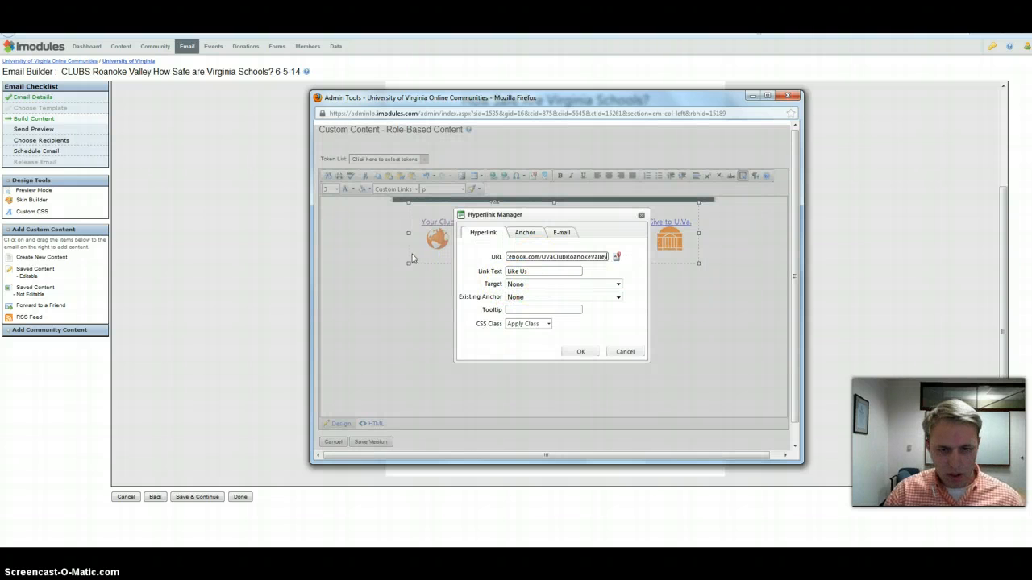
{"action": "left_click", "coordinate": [592, 355]}
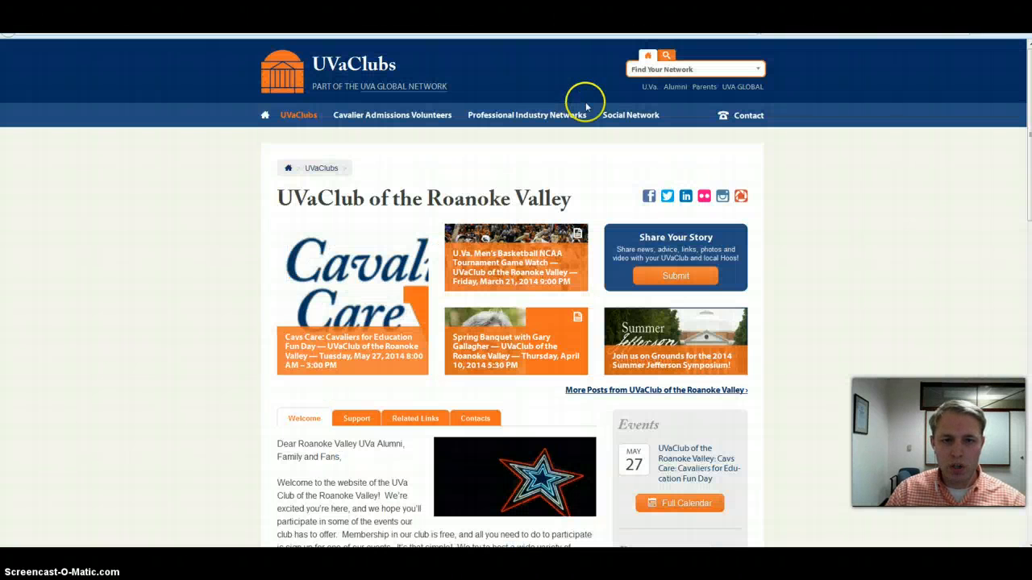
Check the Twitter page linked from the club site, then save the edited version of the footer links block
{"action": "left_click", "coordinate": [666, 196]}
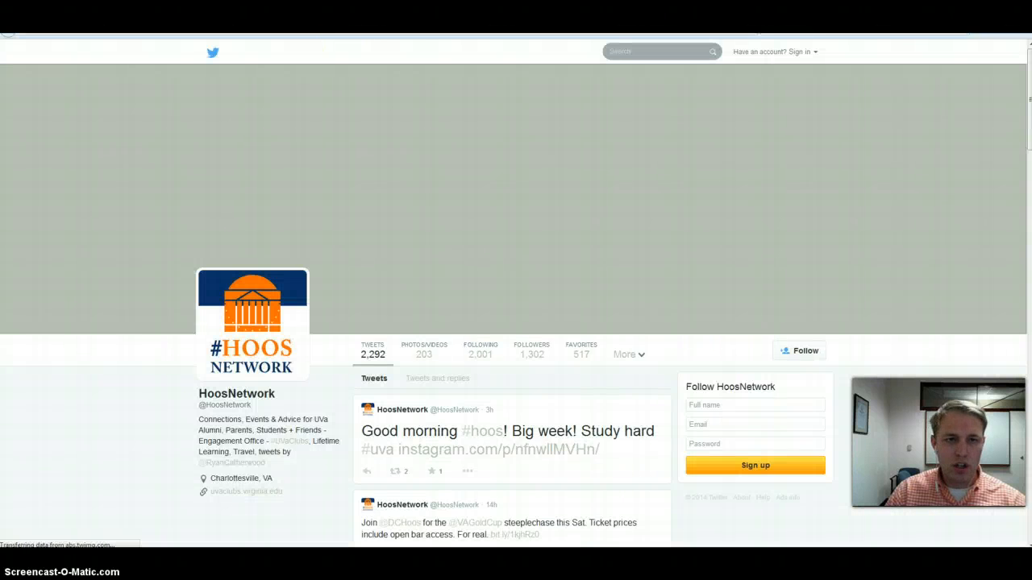
{"action": "key", "text": "alt+Left"}
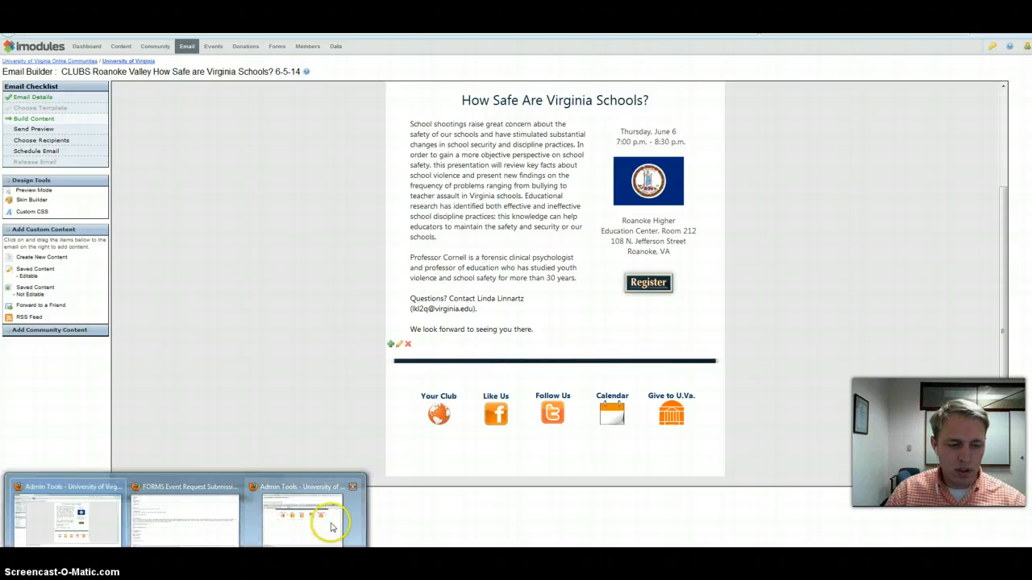
{"action": "left_click", "coordinate": [334, 525]}
{"action": "left_click", "coordinate": [373, 443]}
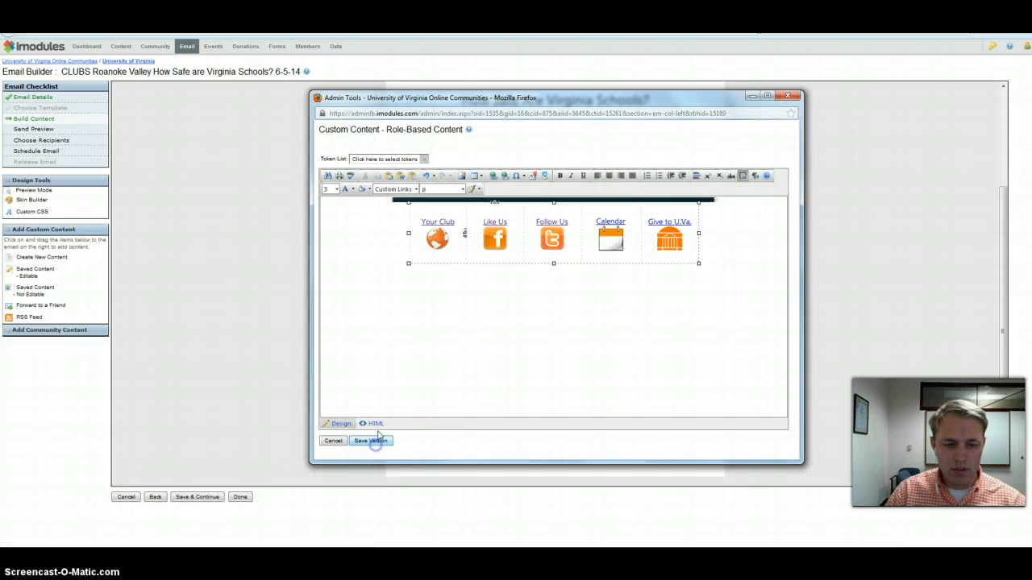
{"action": "left_click", "coordinate": [380, 390]}
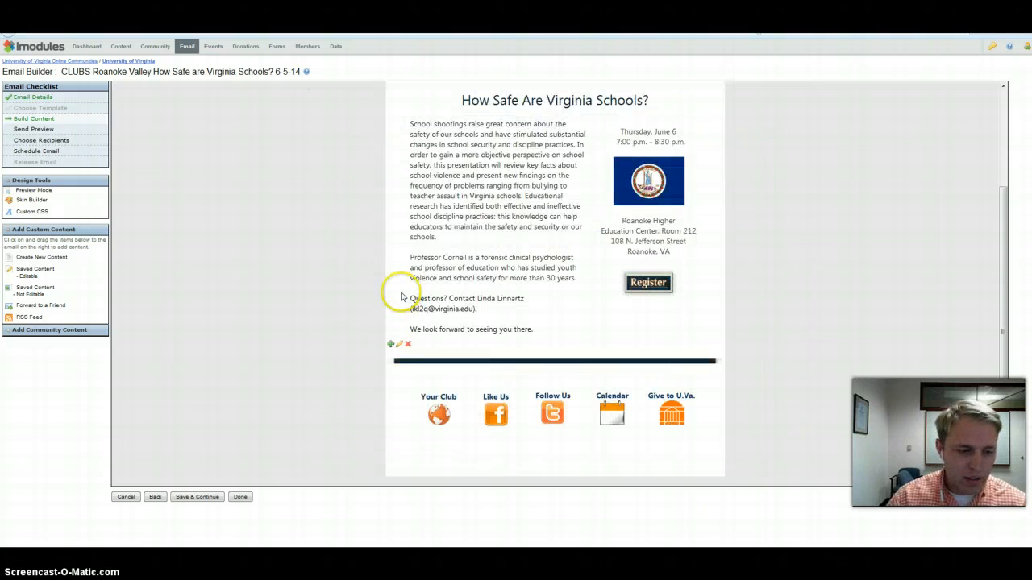
Copy the date "June 6" from the event details beside the email's body text
{"action": "scroll", "coordinate": [376, 300], "scroll_direction": "up", "scroll_amount": 3}
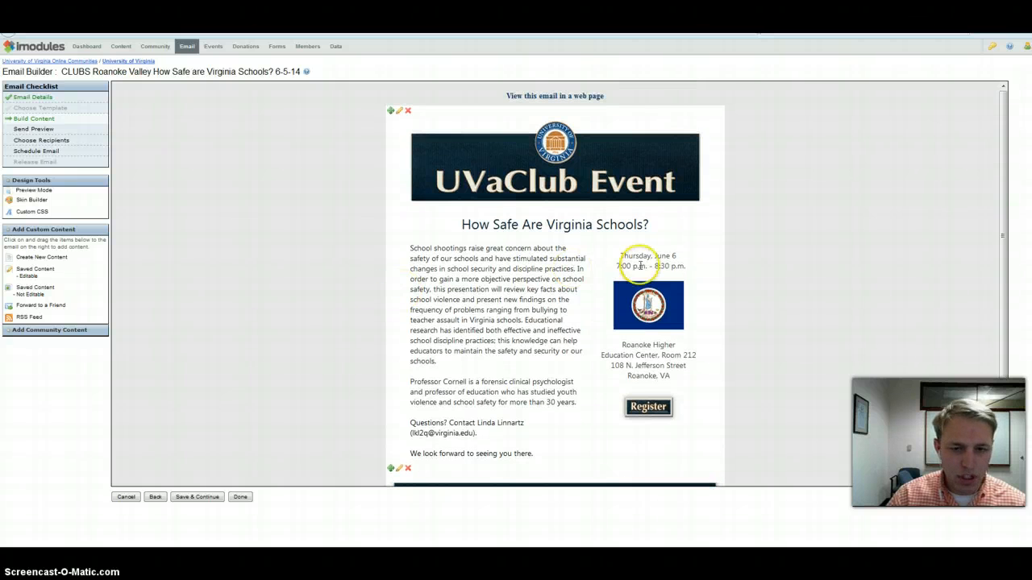
{"action": "left_click_drag", "start_coordinate": [682, 256], "coordinate": [657, 255]}
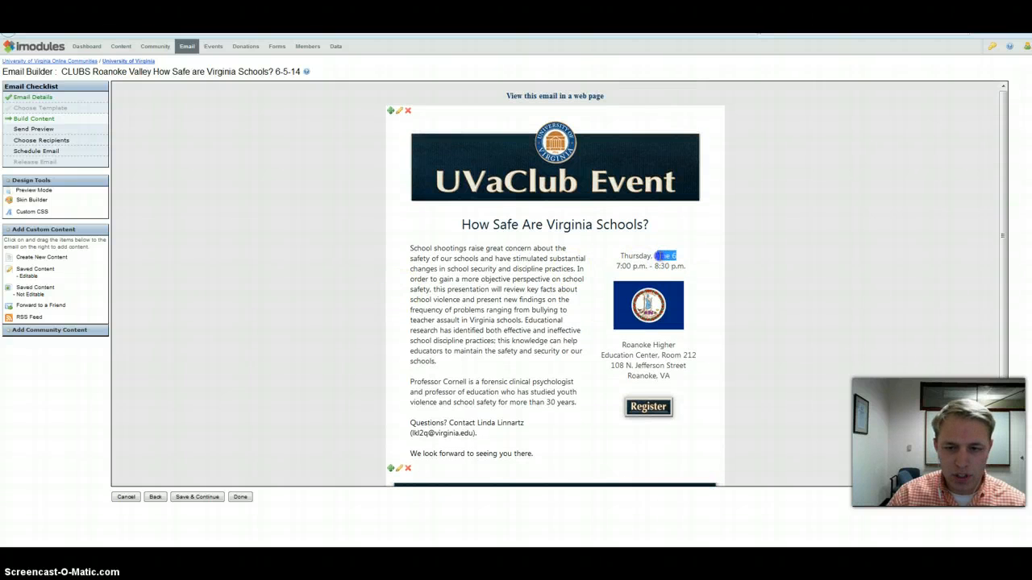
{"action": "right_click", "coordinate": [679, 258]}
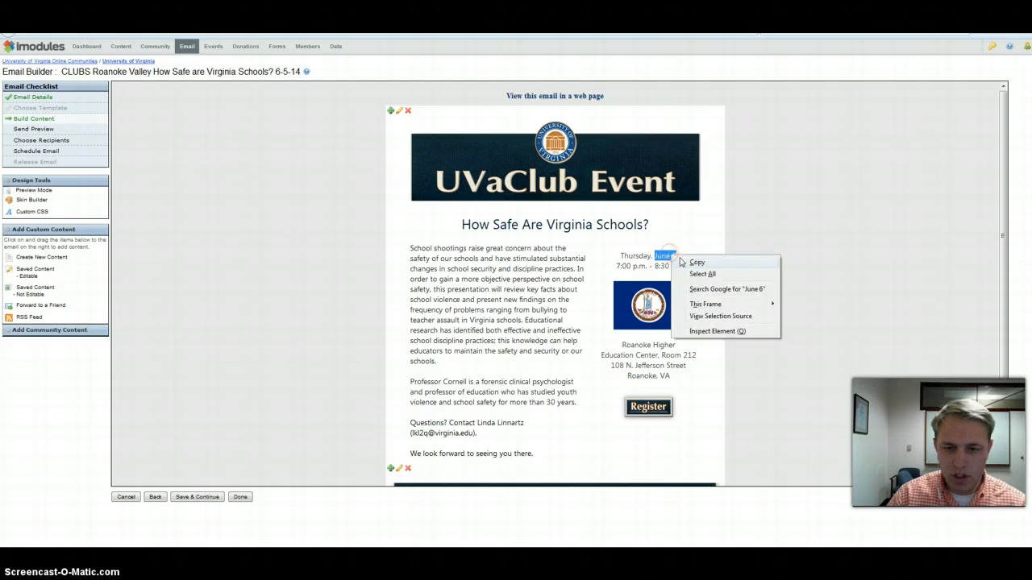
{"action": "left_click", "coordinate": [685, 263]}
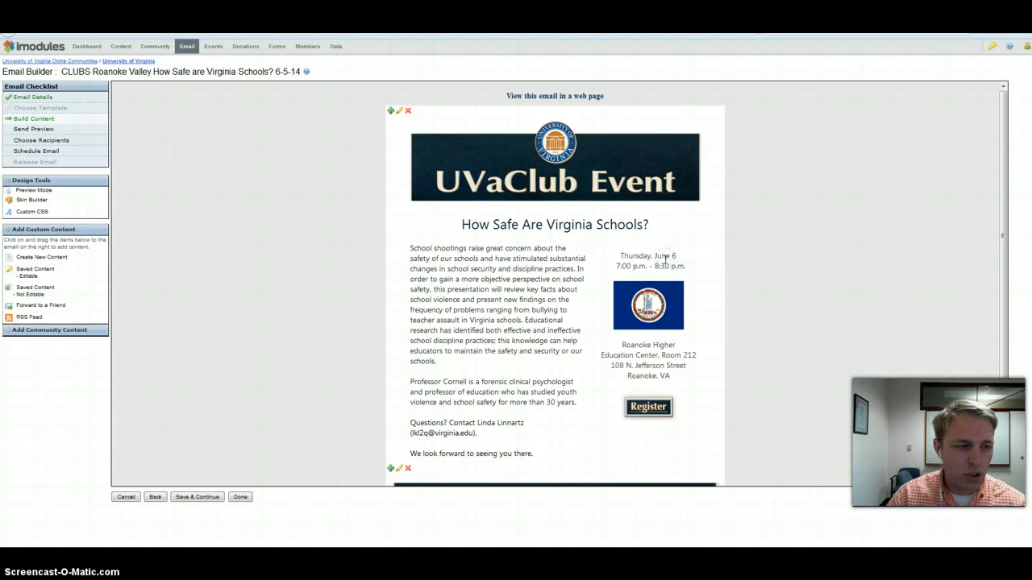
In the email details, replace the subject with "June 6 - Join Us for a Discussion on the Safety of Virginia"
{"action": "left_click", "coordinate": [35, 98]}
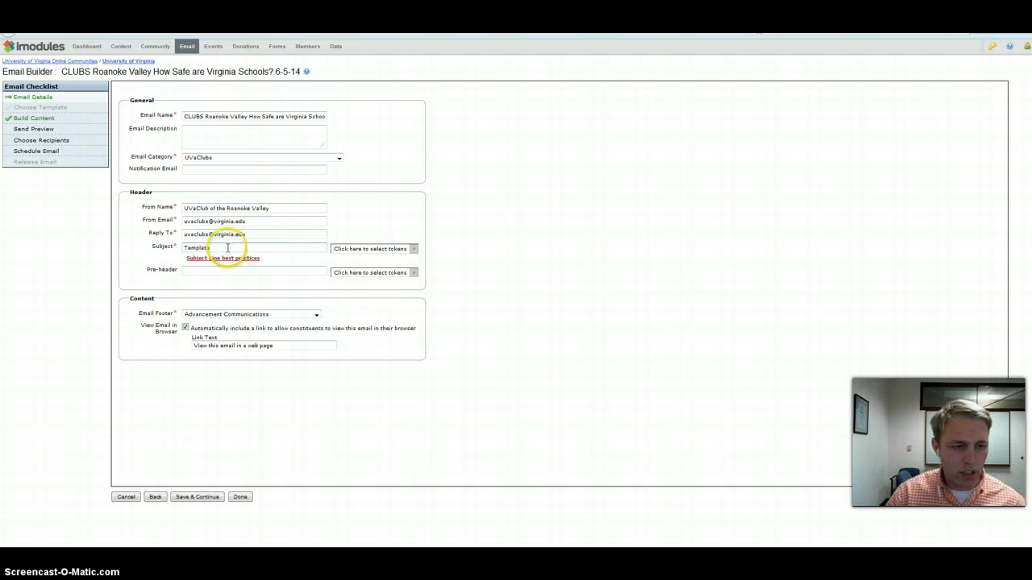
{"action": "left_click_drag", "start_coordinate": [242, 249], "coordinate": [43, 249]}
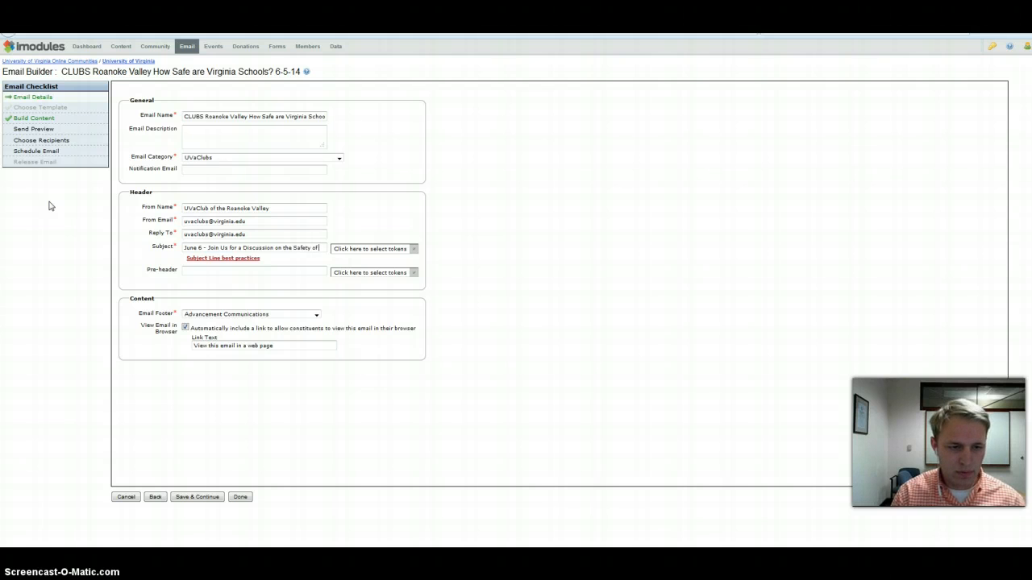
{"action": "type", "text": "Virginia"}
{"action": "key", "text": "BackSpace"}
{"action": "key", "text": "BackSpace"}
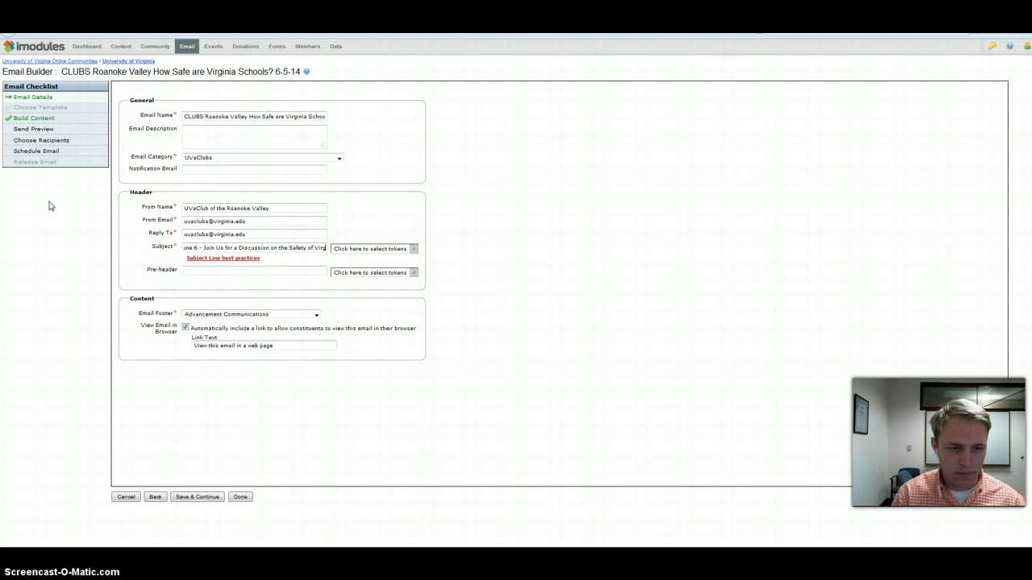